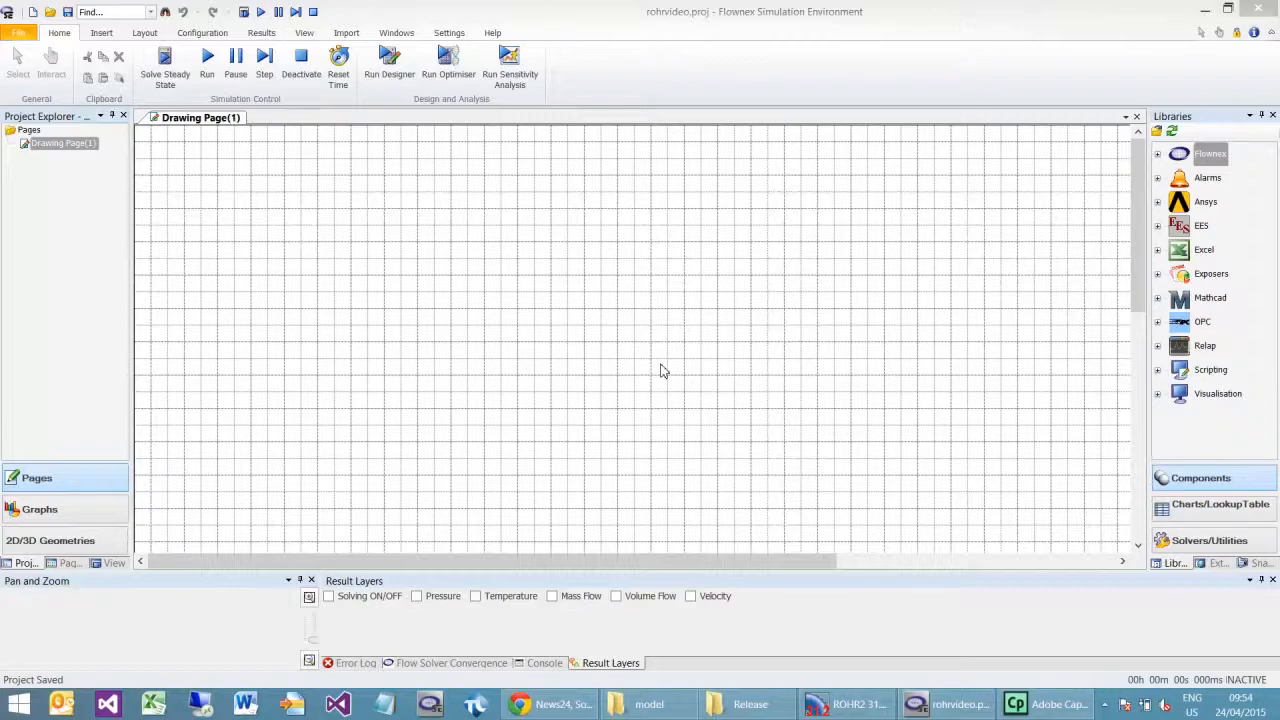
# Step: Switch to ROHR2 and export the model for FLOWNEX as modelflownexvideo.nts, with automatic fluid hammer forces for load case Stoss1
pyautogui.click(852, 705)
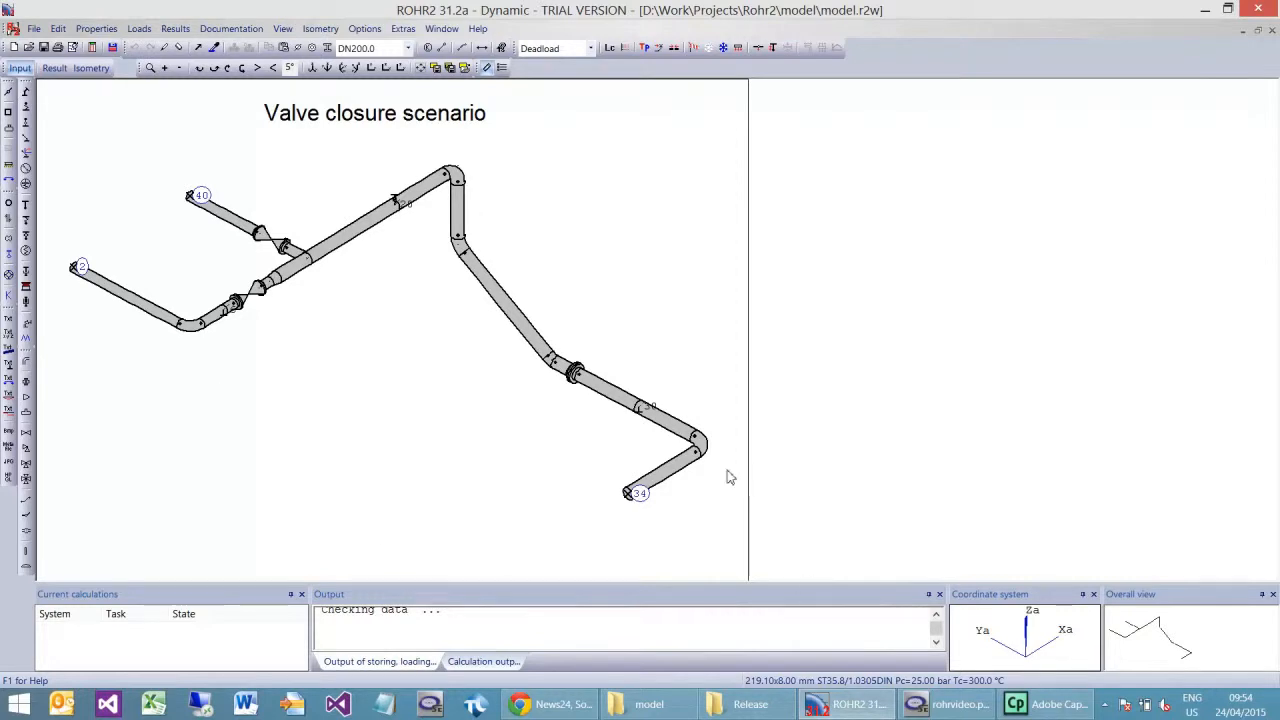
pyautogui.click(34, 28)
pyautogui.moveTo(100, 221)
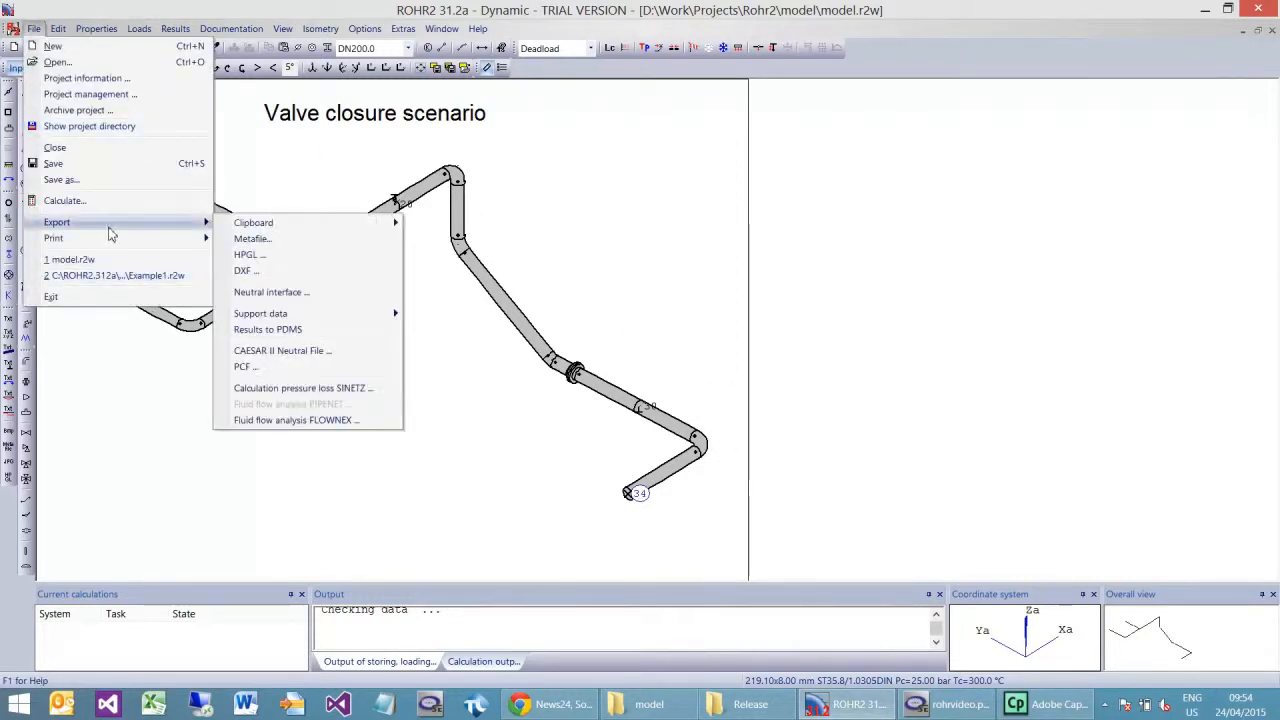
pyautogui.click(336, 421)
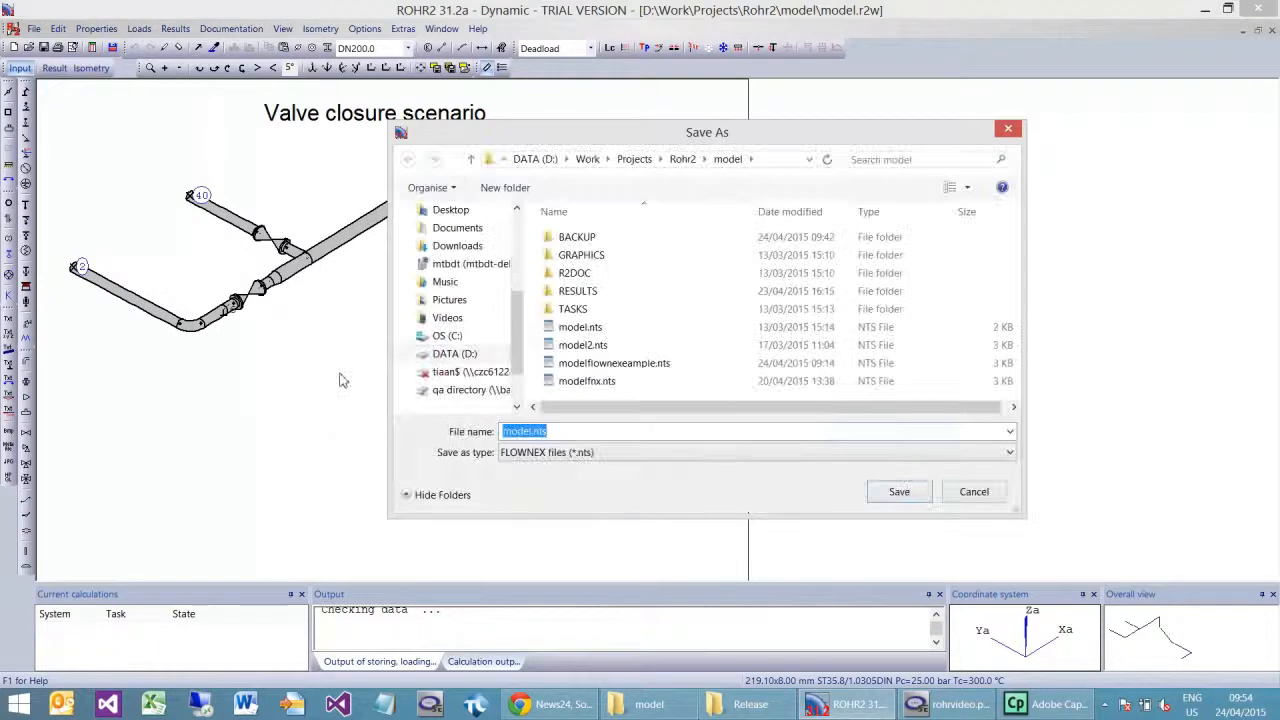
pyautogui.click(531, 431)
pyautogui.write('flownexvide')
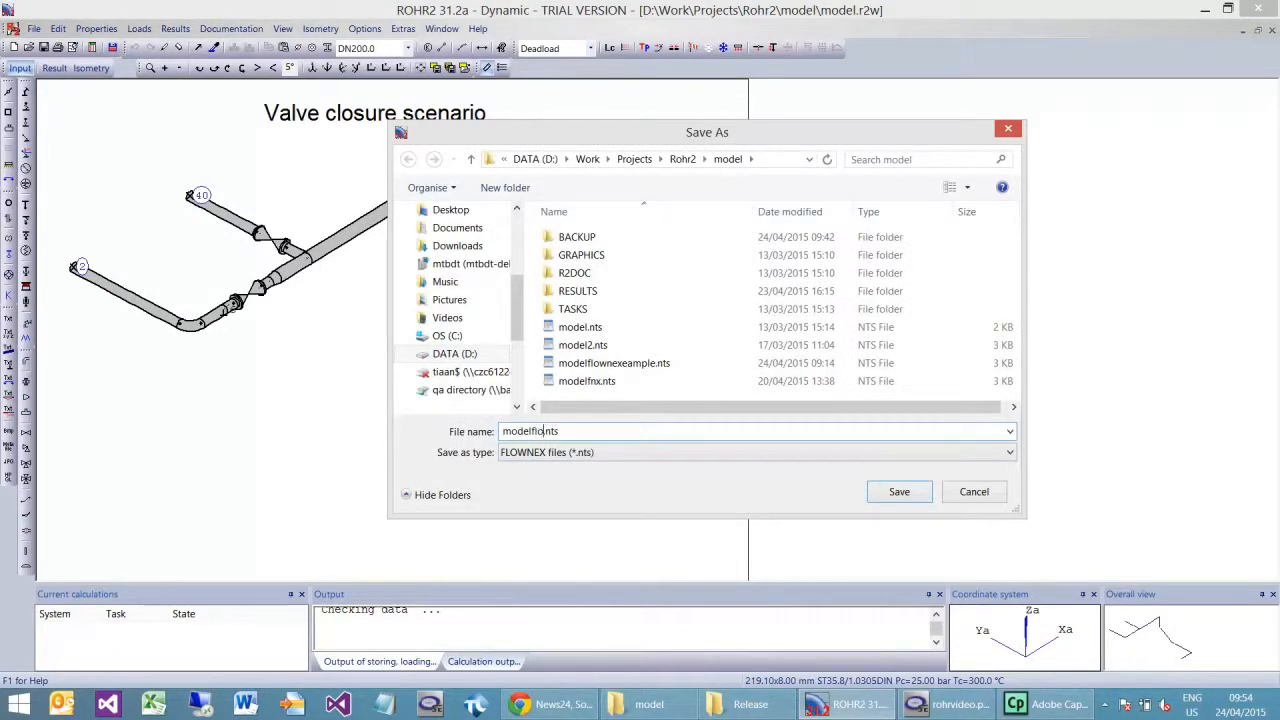
pyautogui.write('o')
pyautogui.click(916, 498)
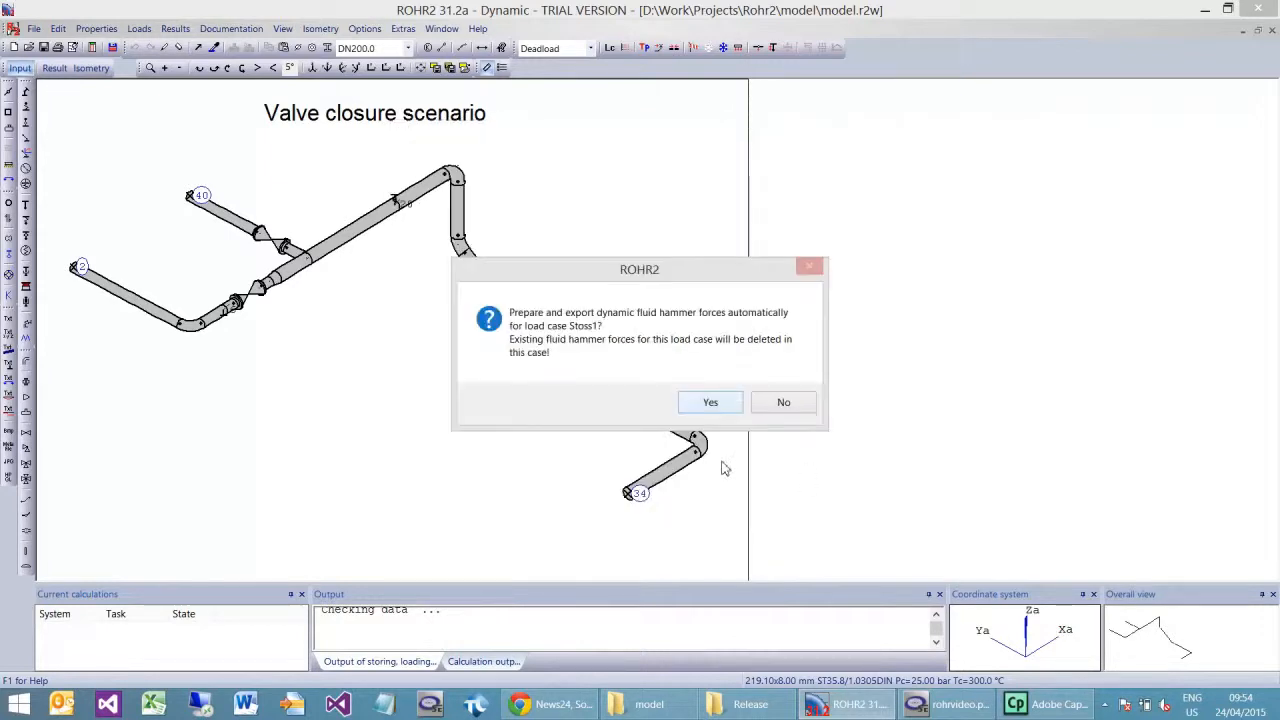
pyautogui.click(699, 410)
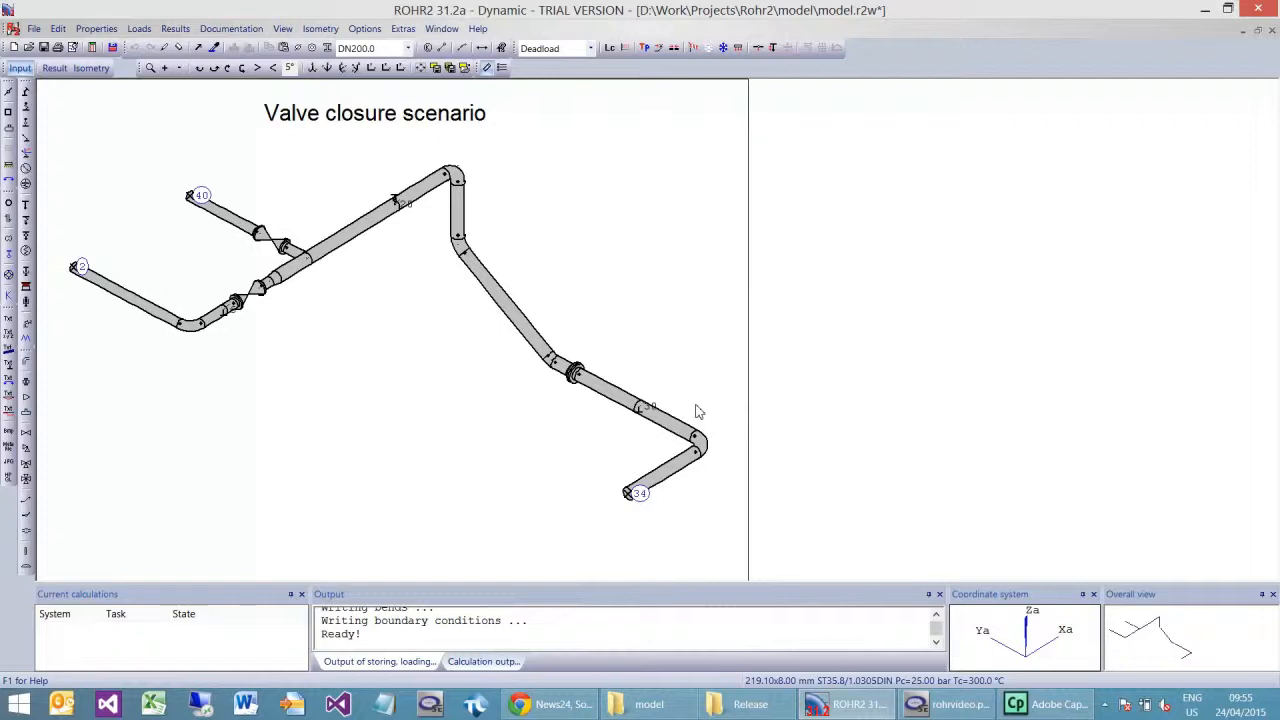
# Step: Switch to Flownex, start a ROHR2 file import and browse to the folder D:\Work\Projects\Rohr2\model
pyautogui.click(945, 704)
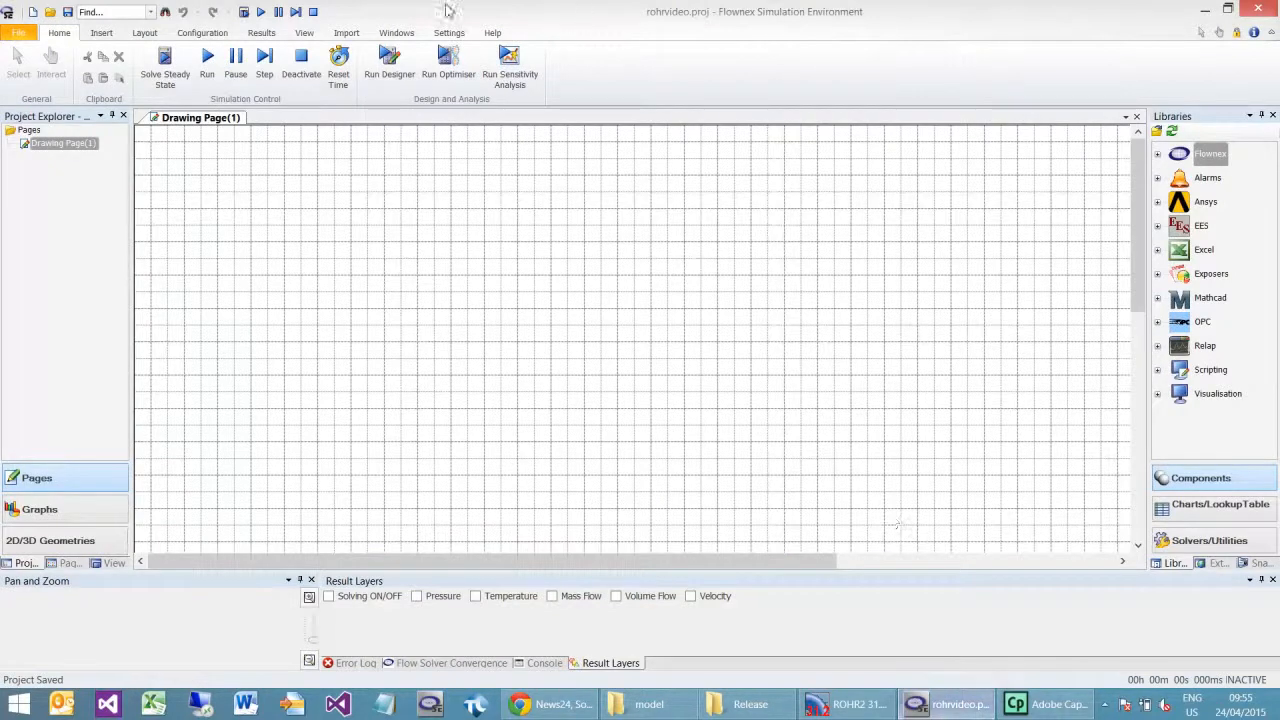
pyautogui.click(347, 35)
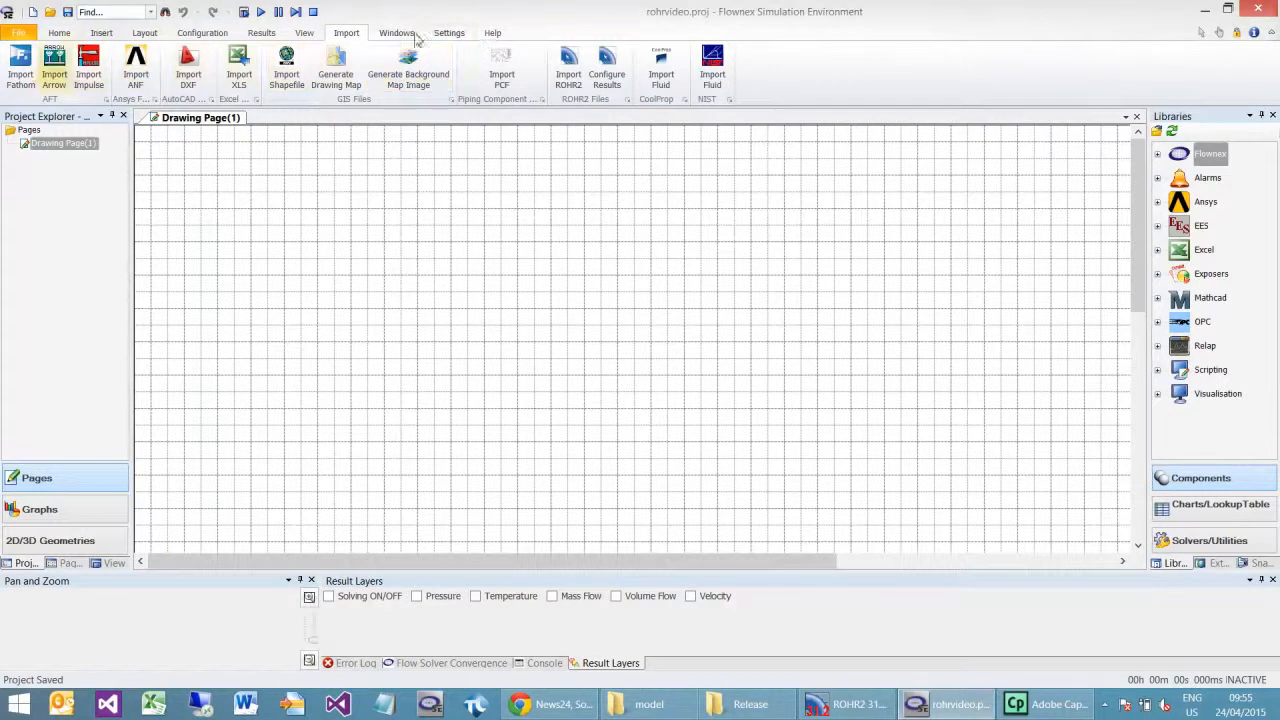
pyautogui.click(566, 82)
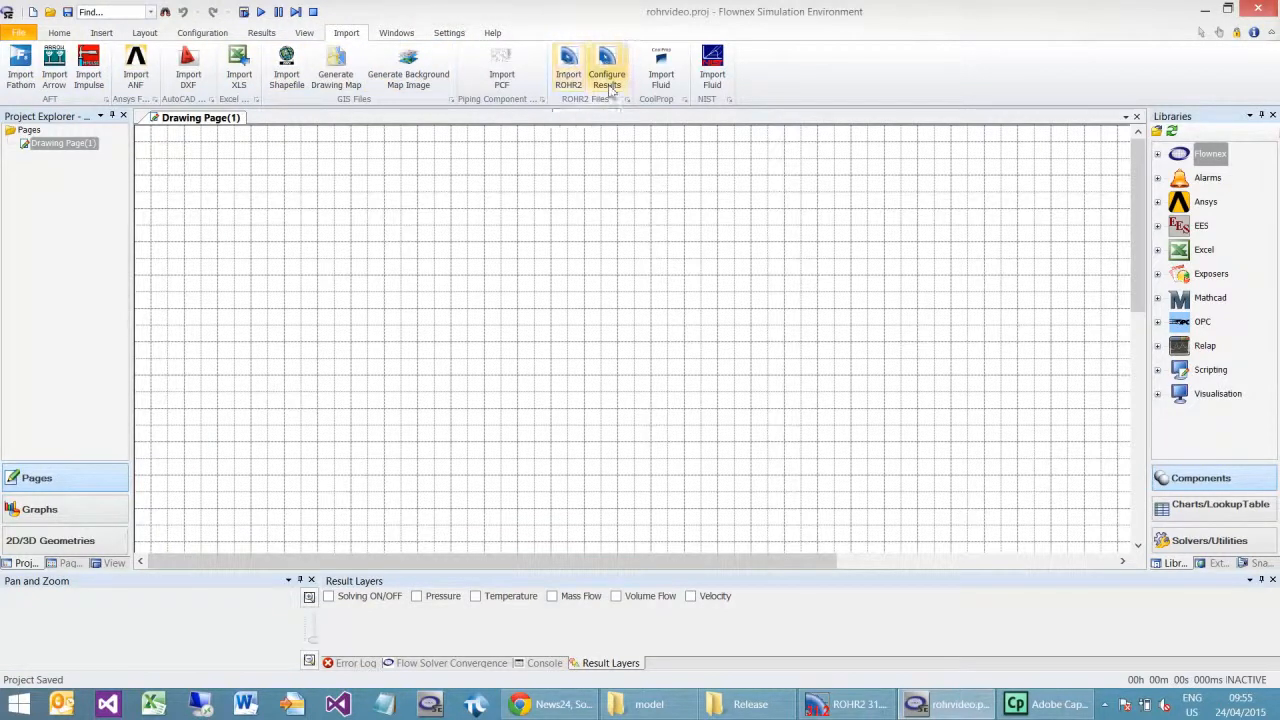
pyautogui.click(575, 82)
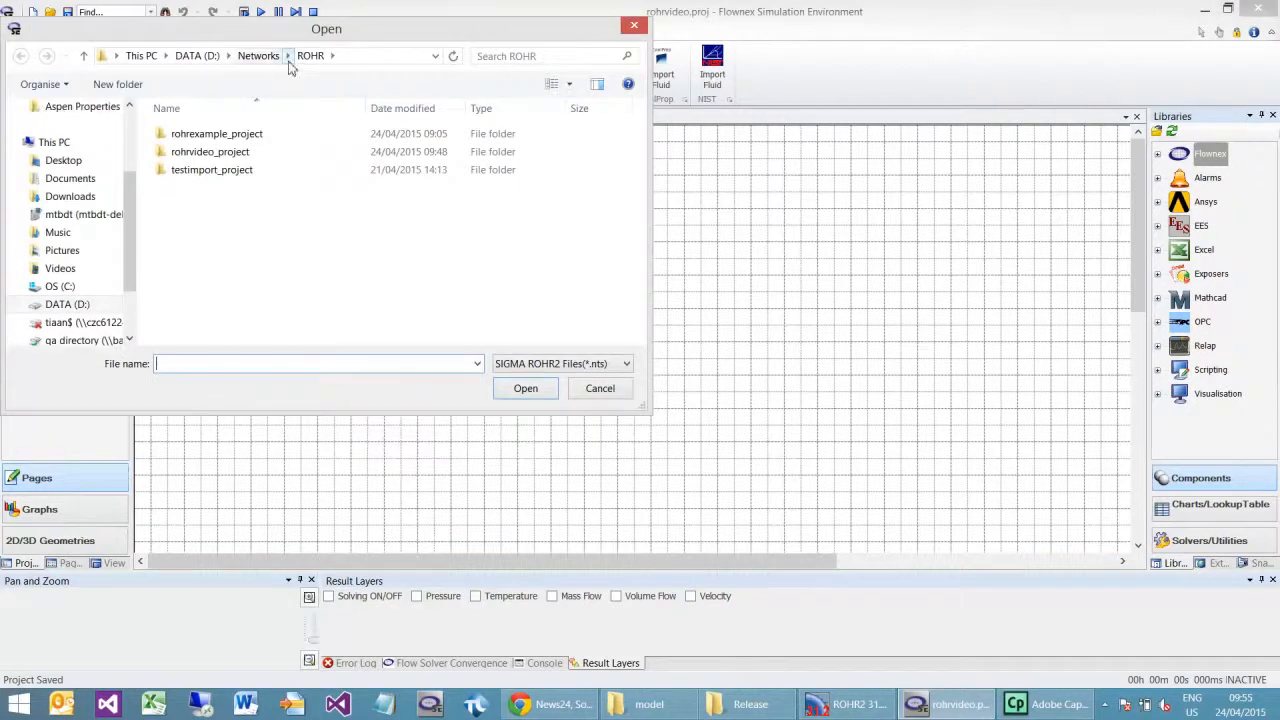
pyautogui.click(200, 55)
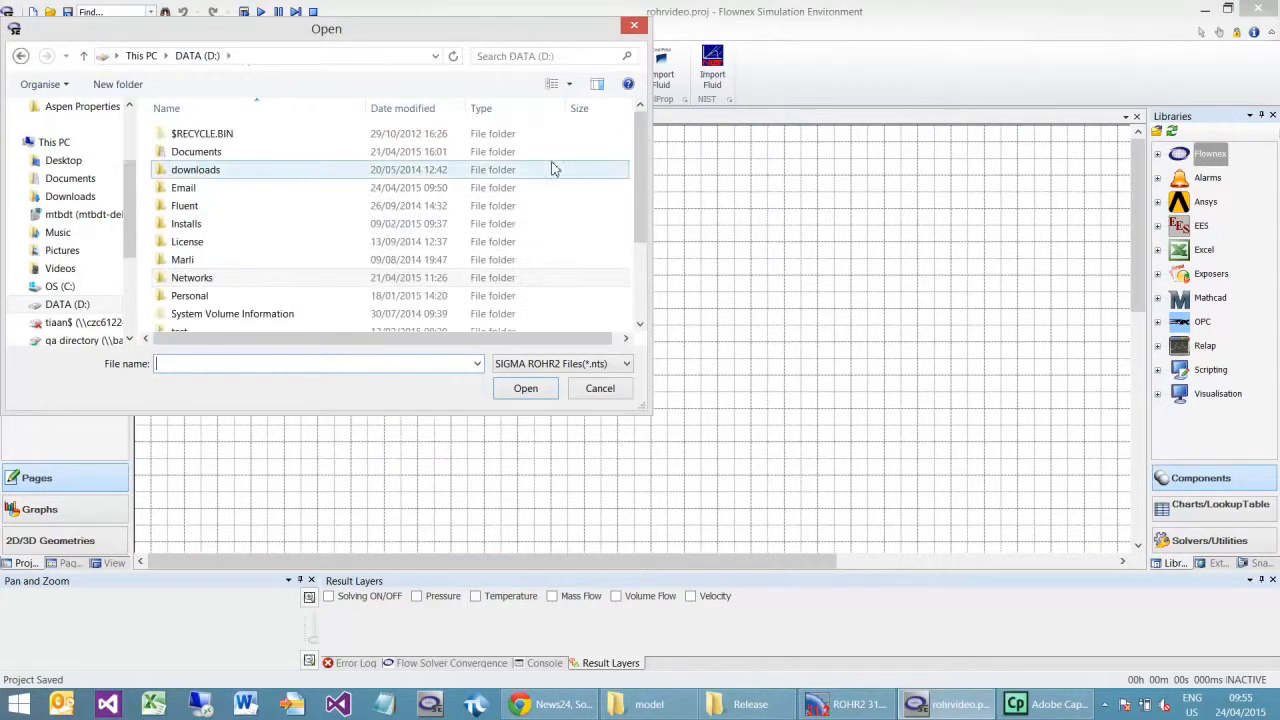
pyautogui.moveTo(641, 170); pyautogui.dragTo(637, 316)
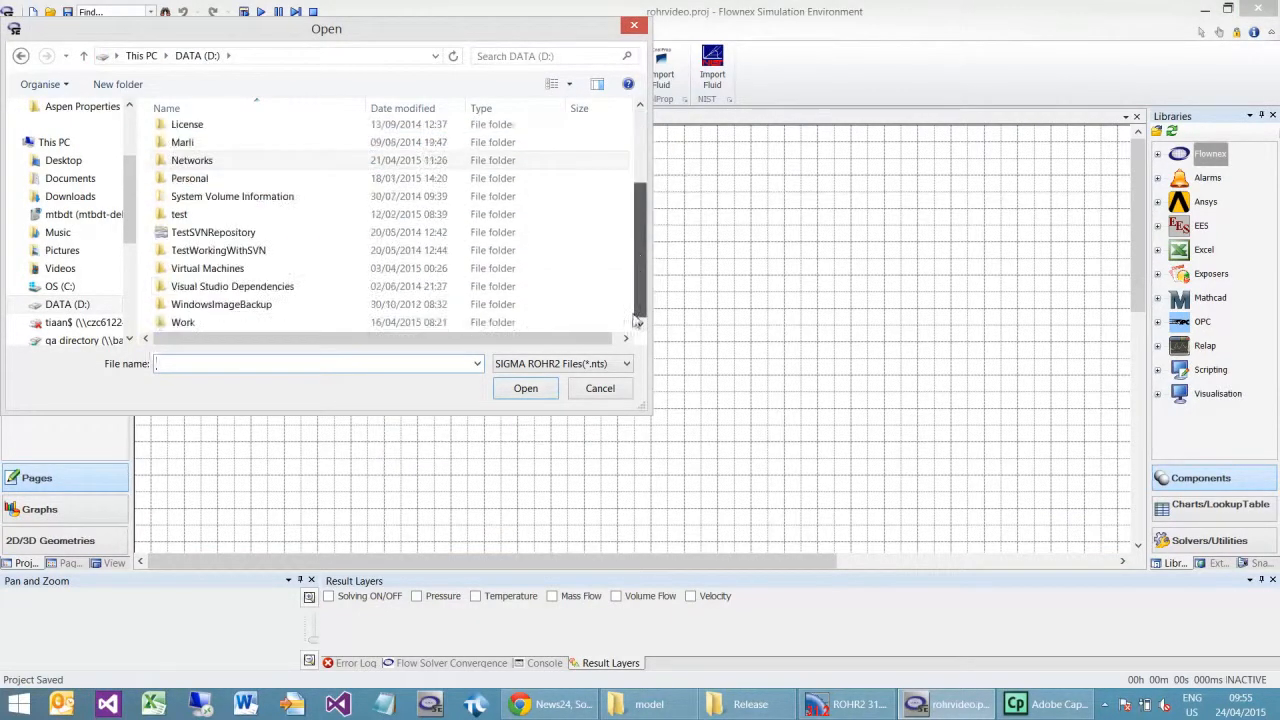
pyautogui.doubleClick(263, 320)
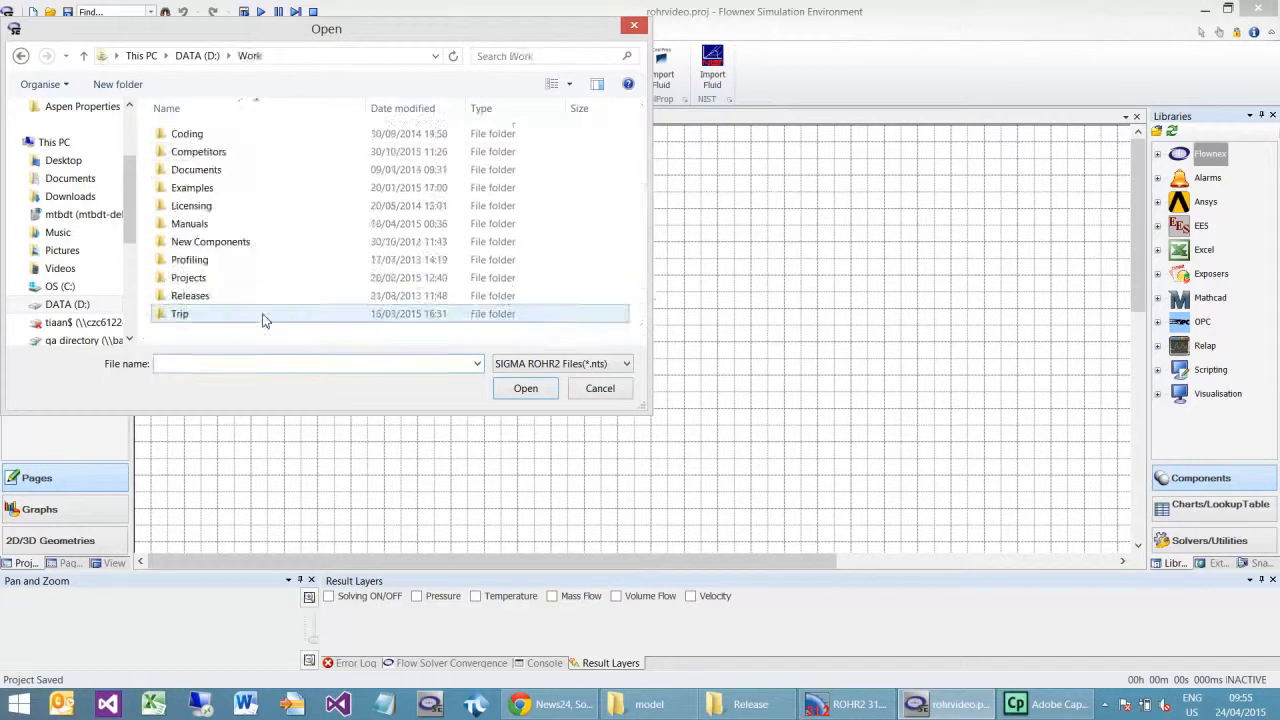
pyautogui.doubleClick(216, 278)
pyautogui.scroll(-5, 209, 290)
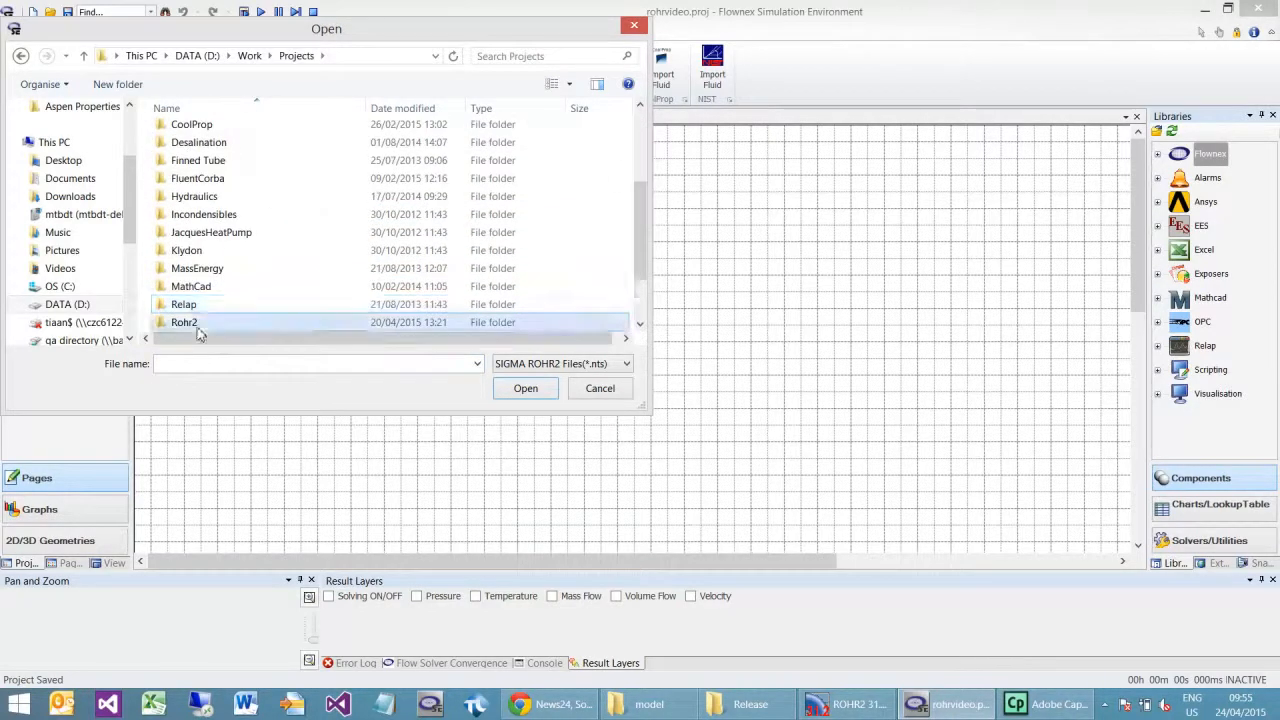
pyautogui.doubleClick(197, 328)
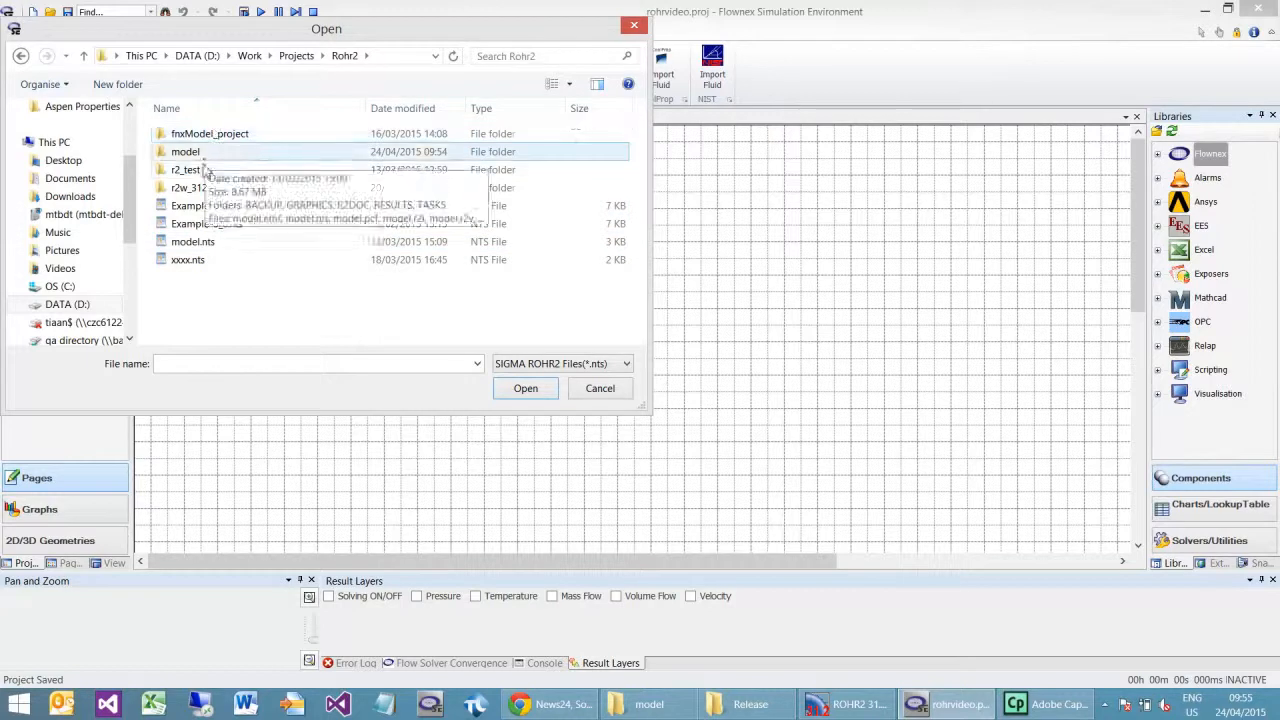
pyautogui.doubleClick(194, 153)
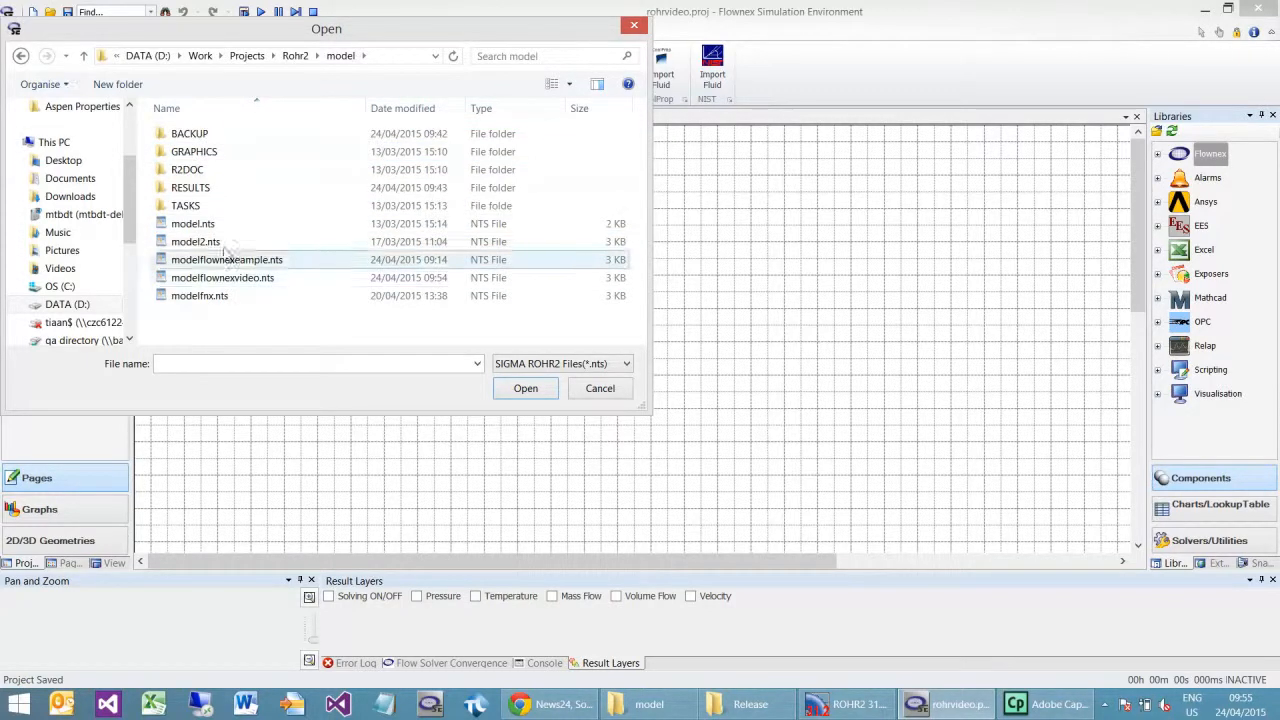
# Step: Import modelflownexvideo.nts using the default configuration and a scaling factor of 100%
pyautogui.click(236, 282)
pyautogui.click(507, 390)
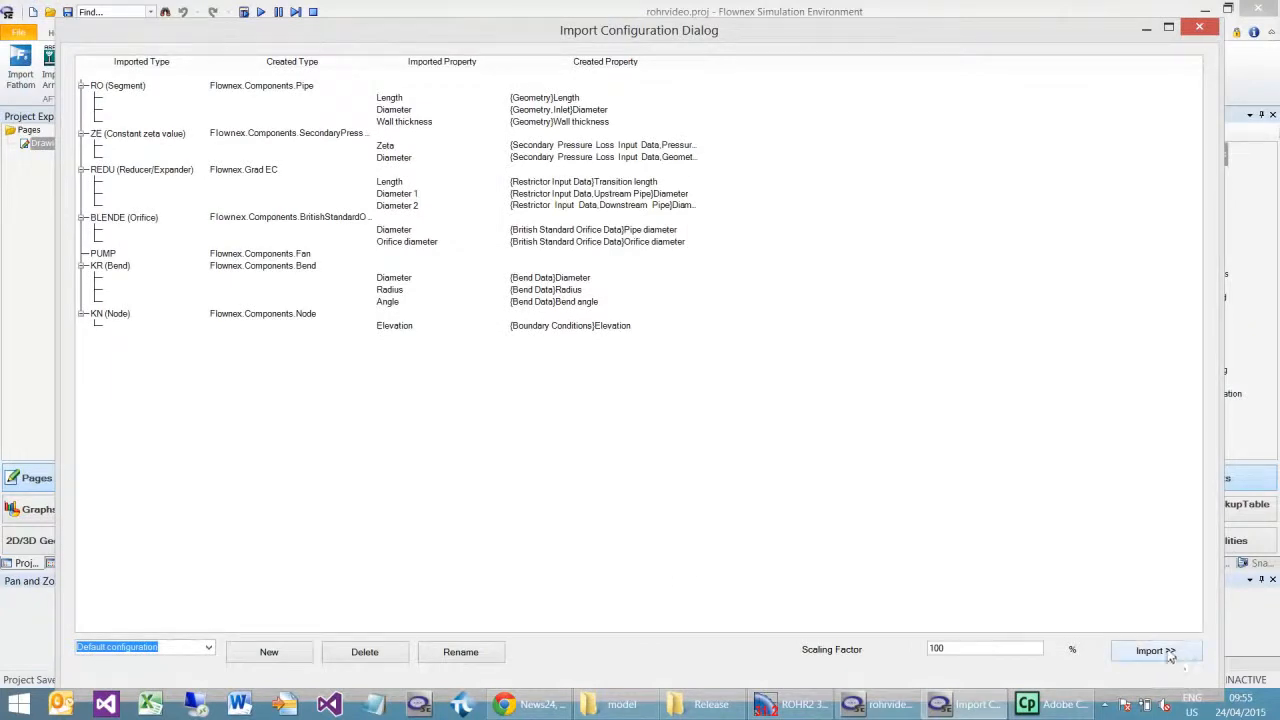
pyautogui.click(1155, 652)
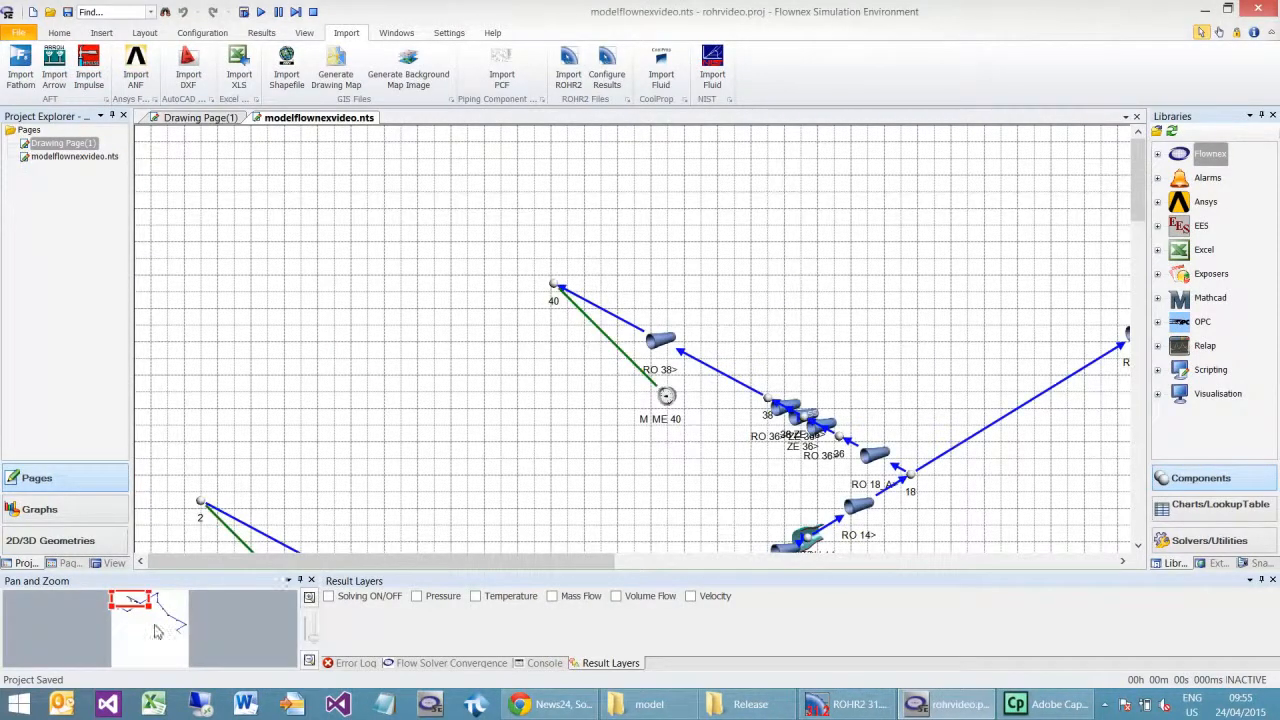
# Step: Set the fluid data reference of pipe RO 2> to H2O - Water from the pure fluids' specific application category
pyautogui.moveTo(177, 640); pyautogui.dragTo(178, 642)
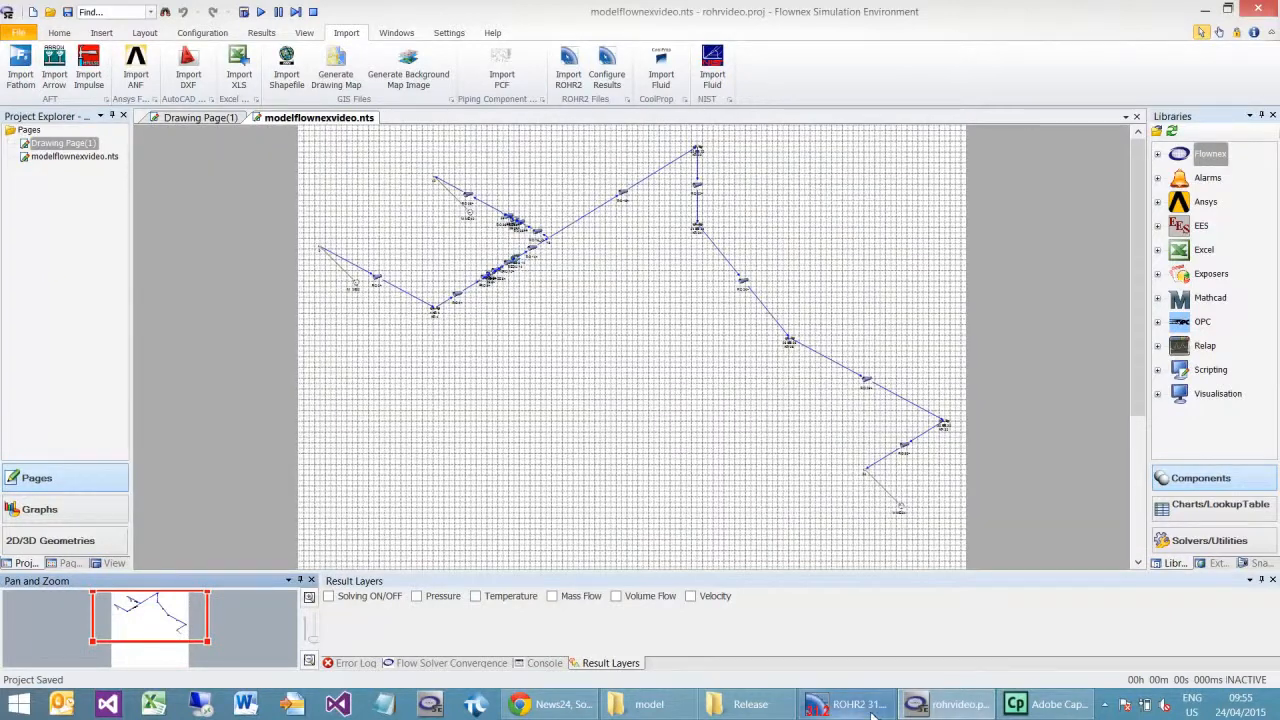
pyautogui.moveTo(872, 714)
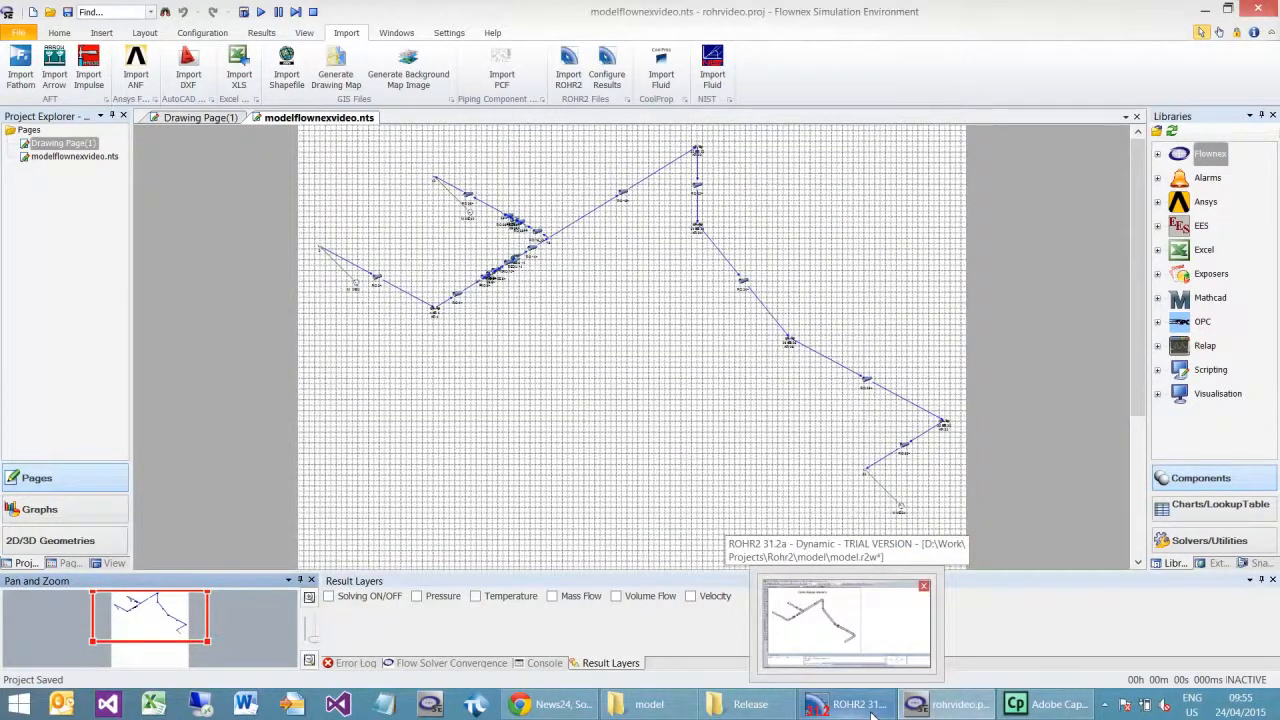
pyautogui.click(378, 282)
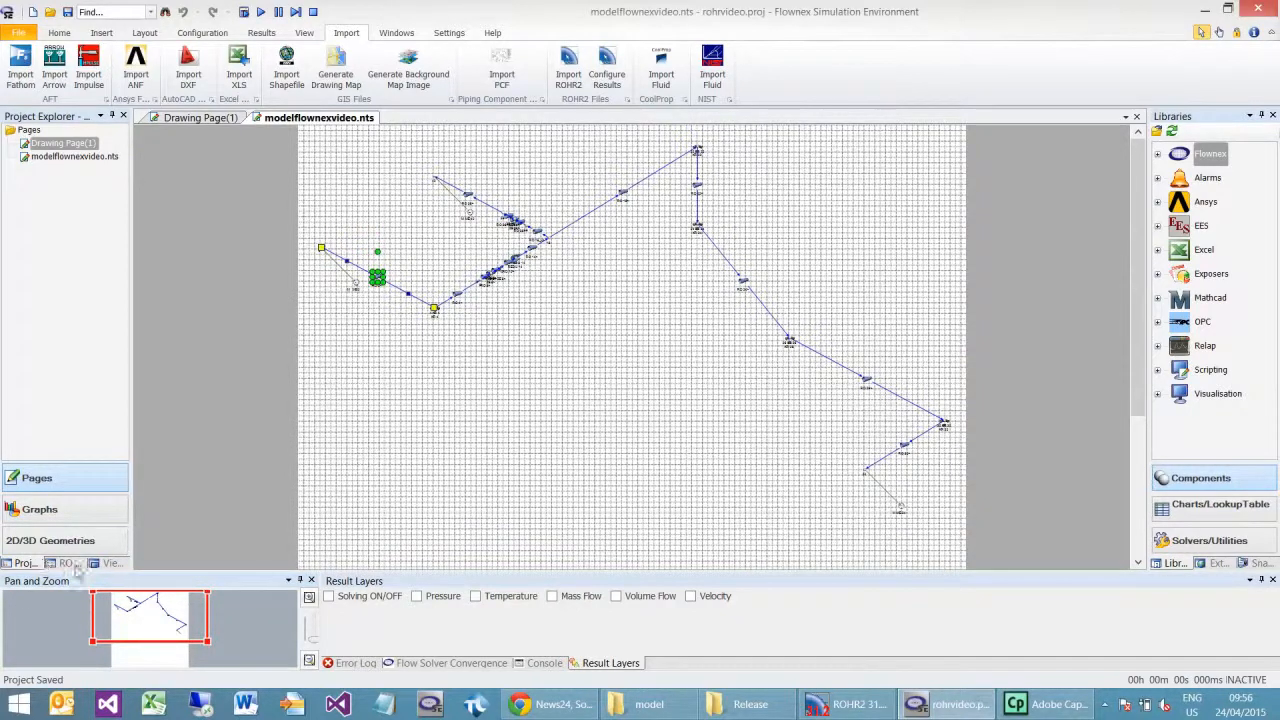
pyautogui.click(72, 565)
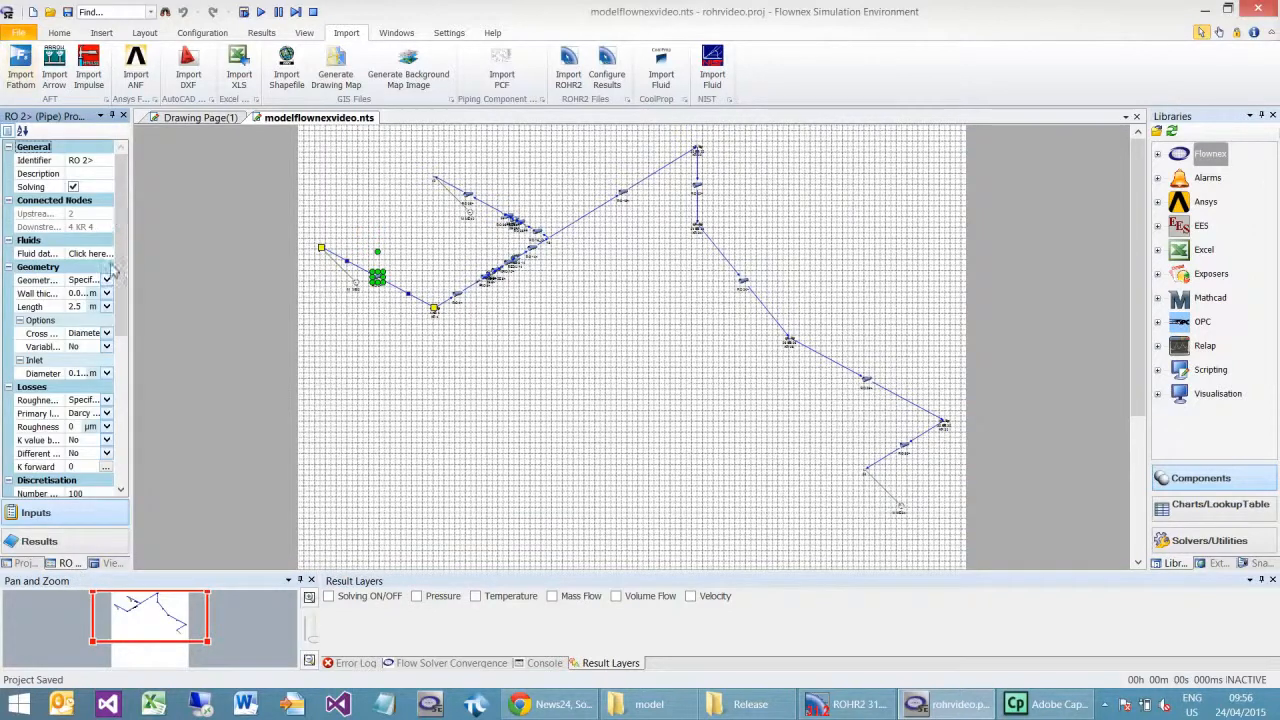
pyautogui.click(107, 254)
pyautogui.click(60, 315)
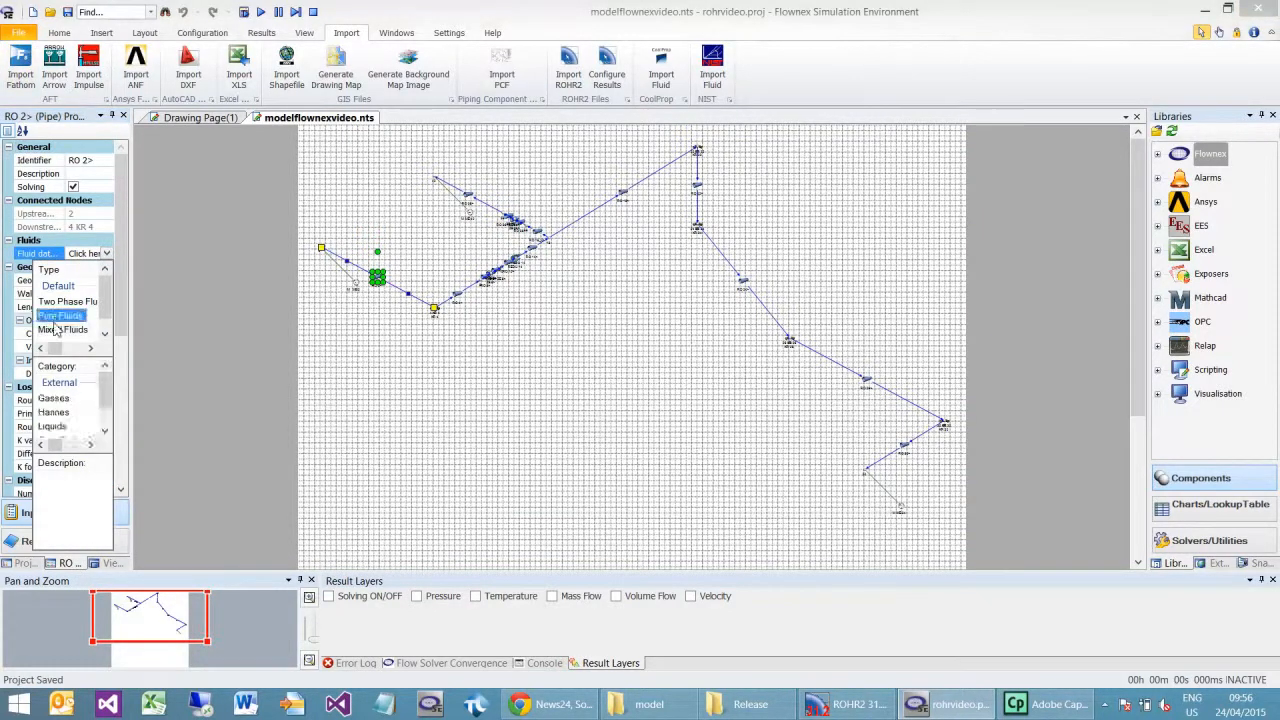
pyautogui.scroll(-1, 70, 412)
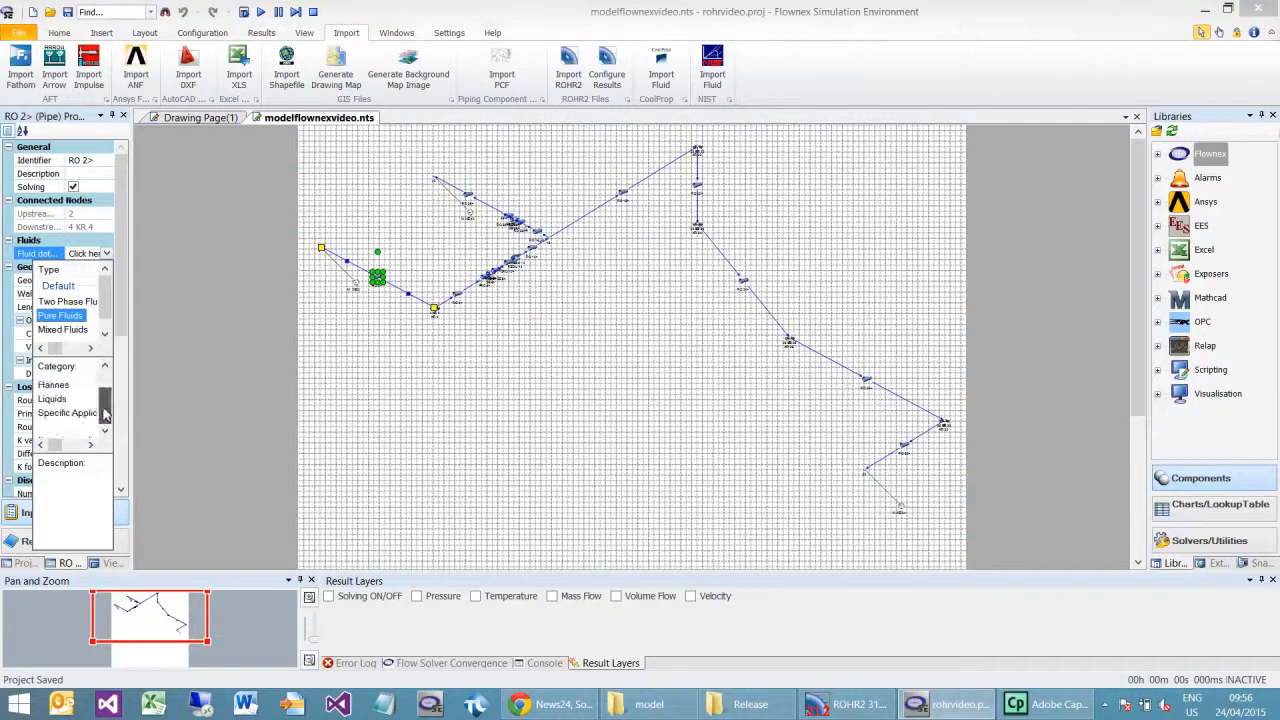
pyautogui.click(78, 413)
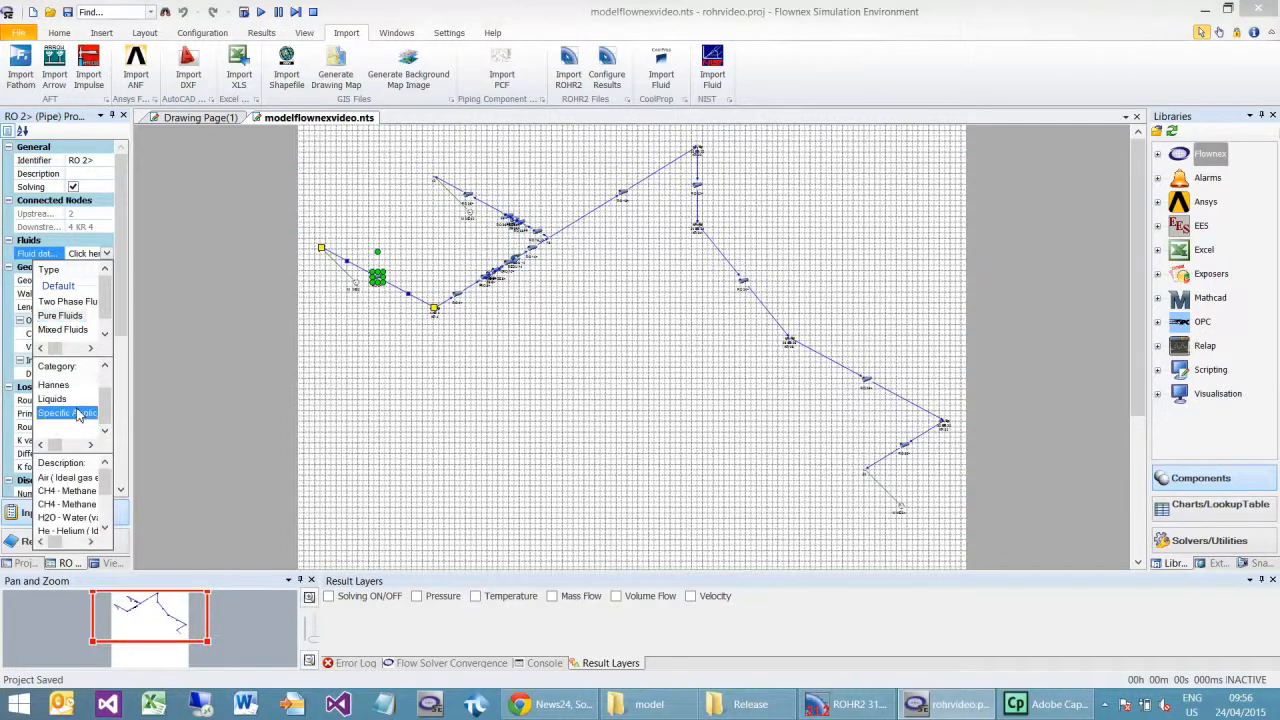
pyautogui.click(68, 518)
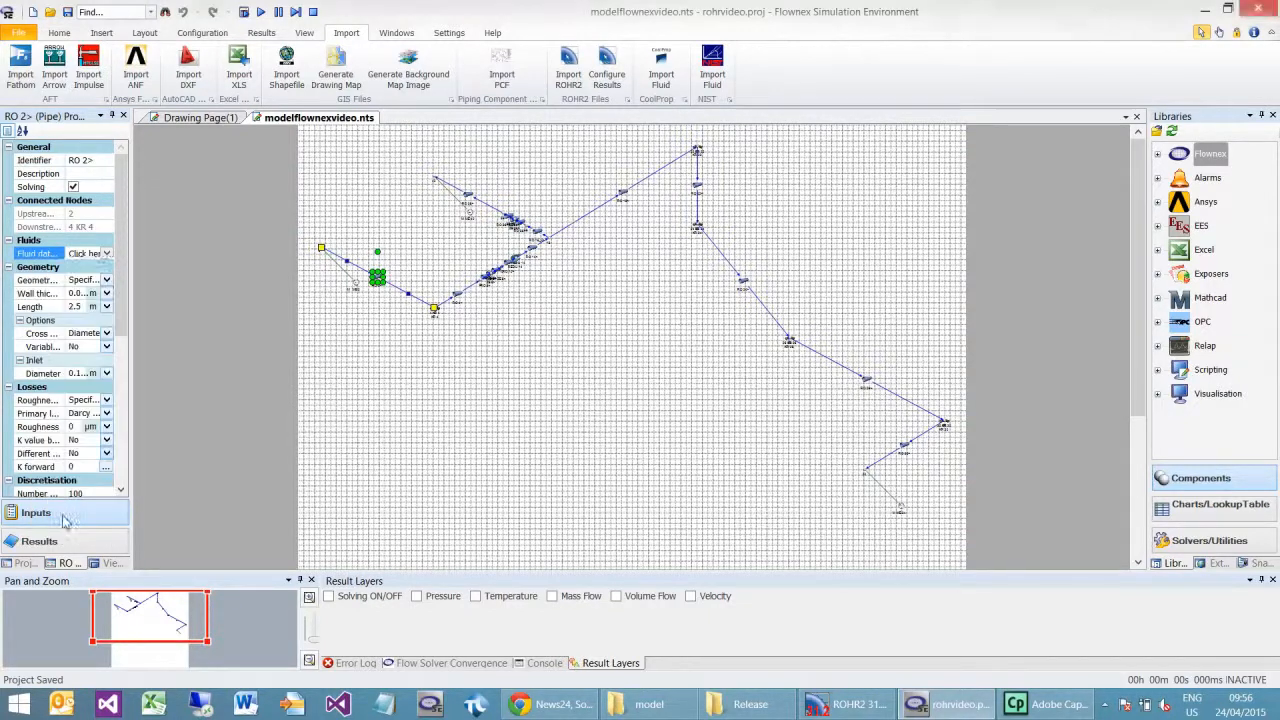
# Step: Widen the property display to make the pipe's fluid reference readable, and deselect the pipe
pyautogui.click(100, 254)
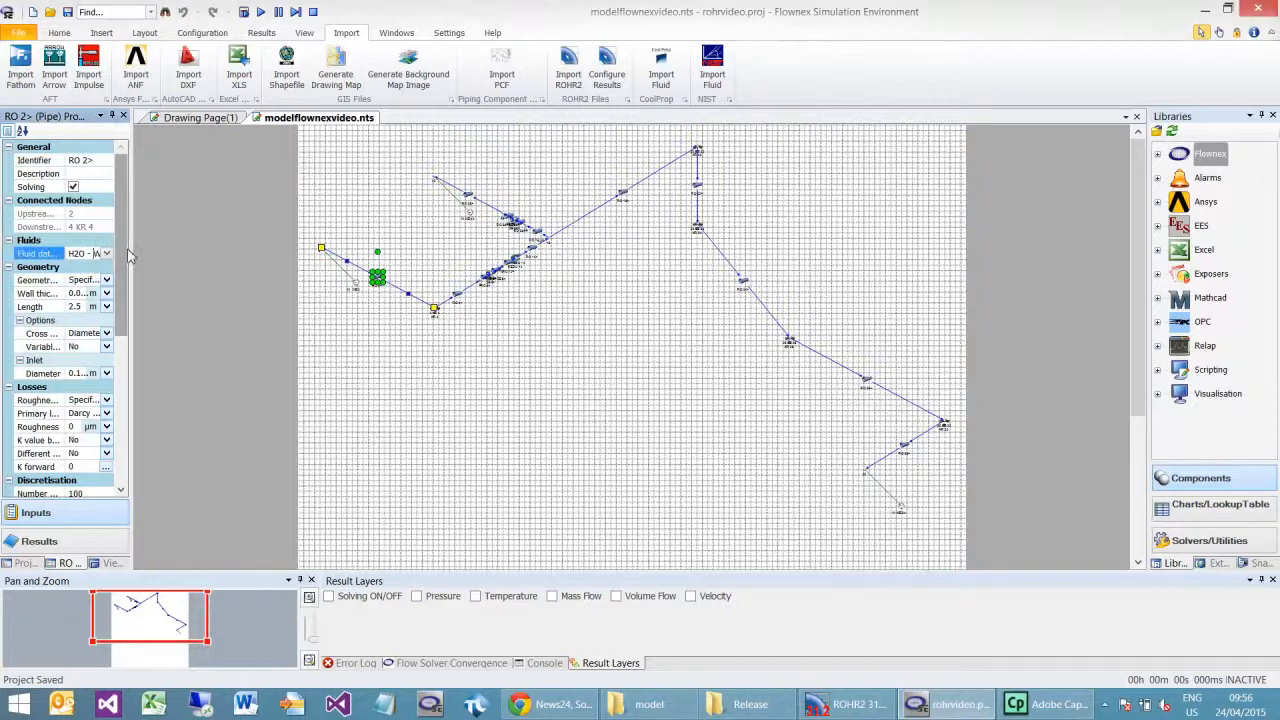
pyautogui.moveTo(134, 252); pyautogui.dragTo(214, 254)
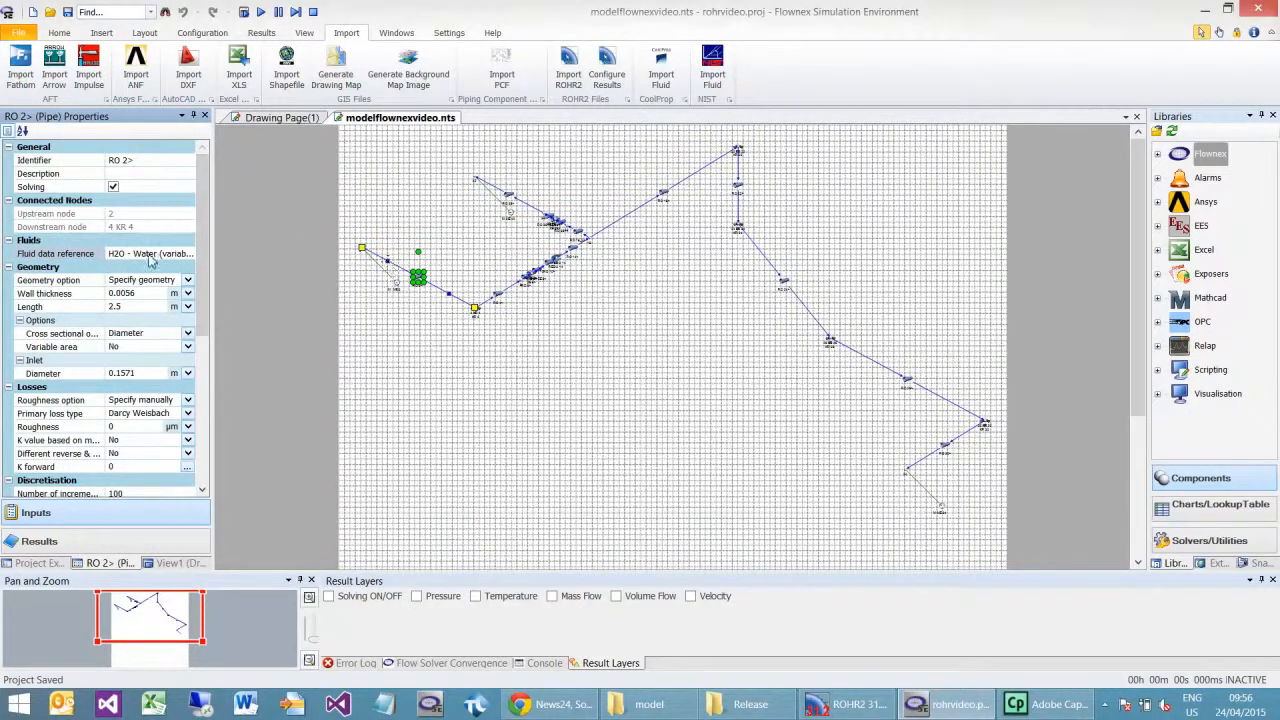
pyautogui.click(618, 346)
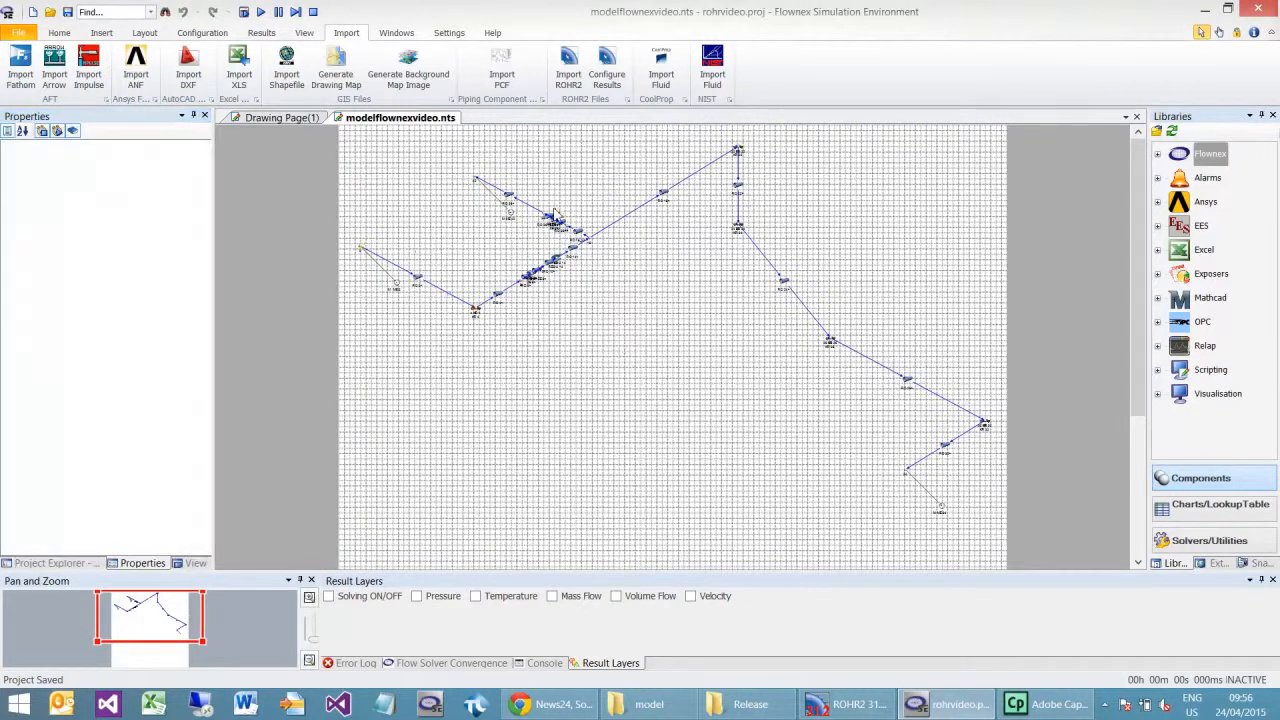
# Step: On boundary condition ME 40, set the mass source to Not specified, fix the pressure on user value and enter the pressure
pyautogui.click(509, 213)
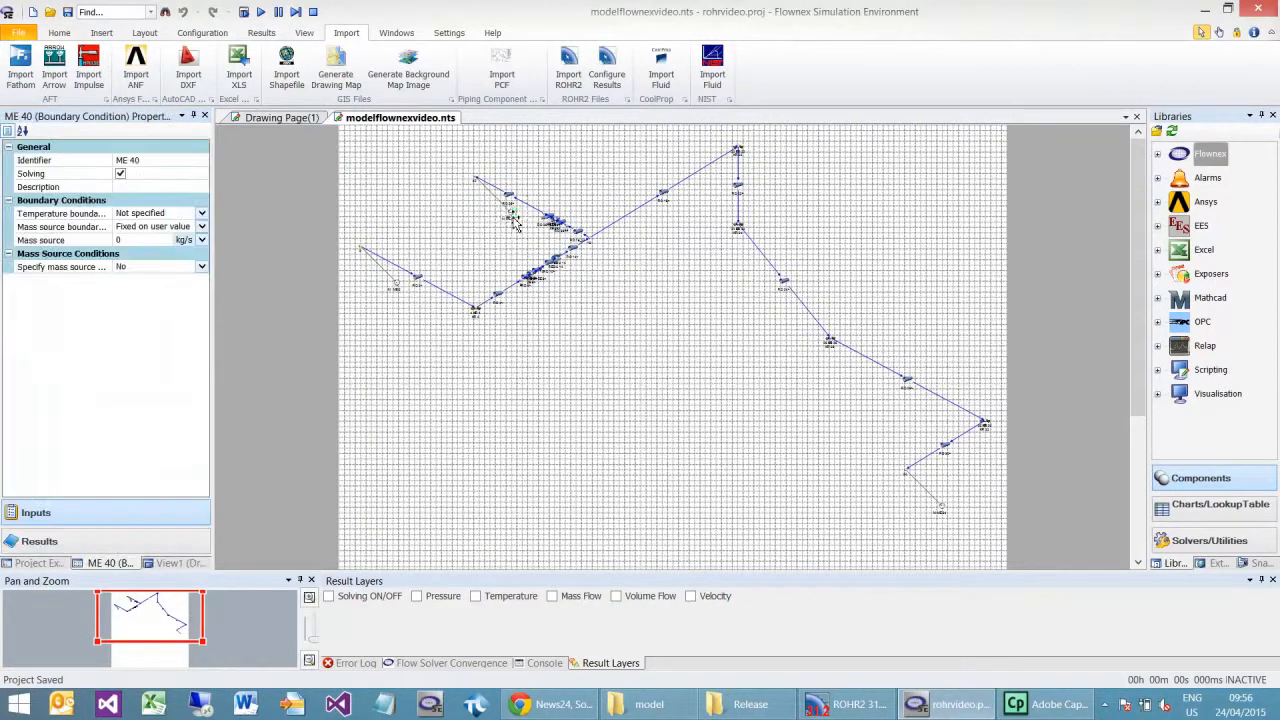
pyautogui.doubleClick(135, 228)
pyautogui.doubleClick(135, 228)
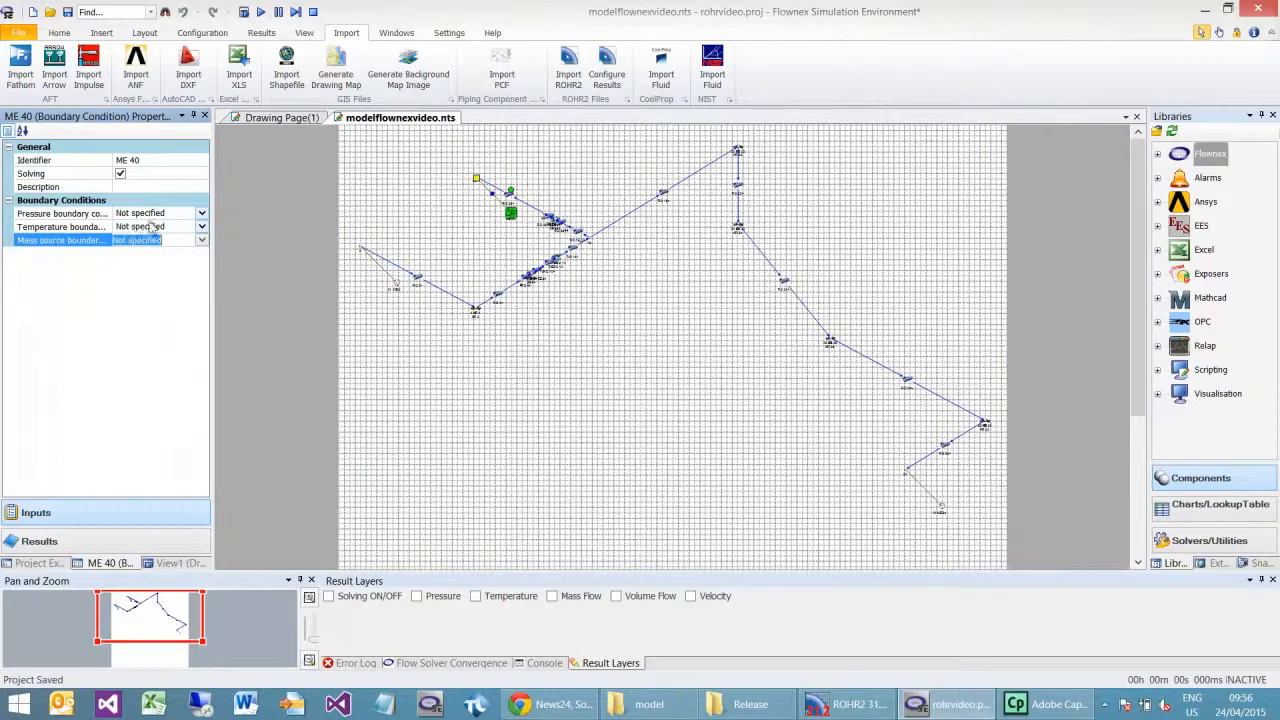
pyautogui.doubleClick(177, 214)
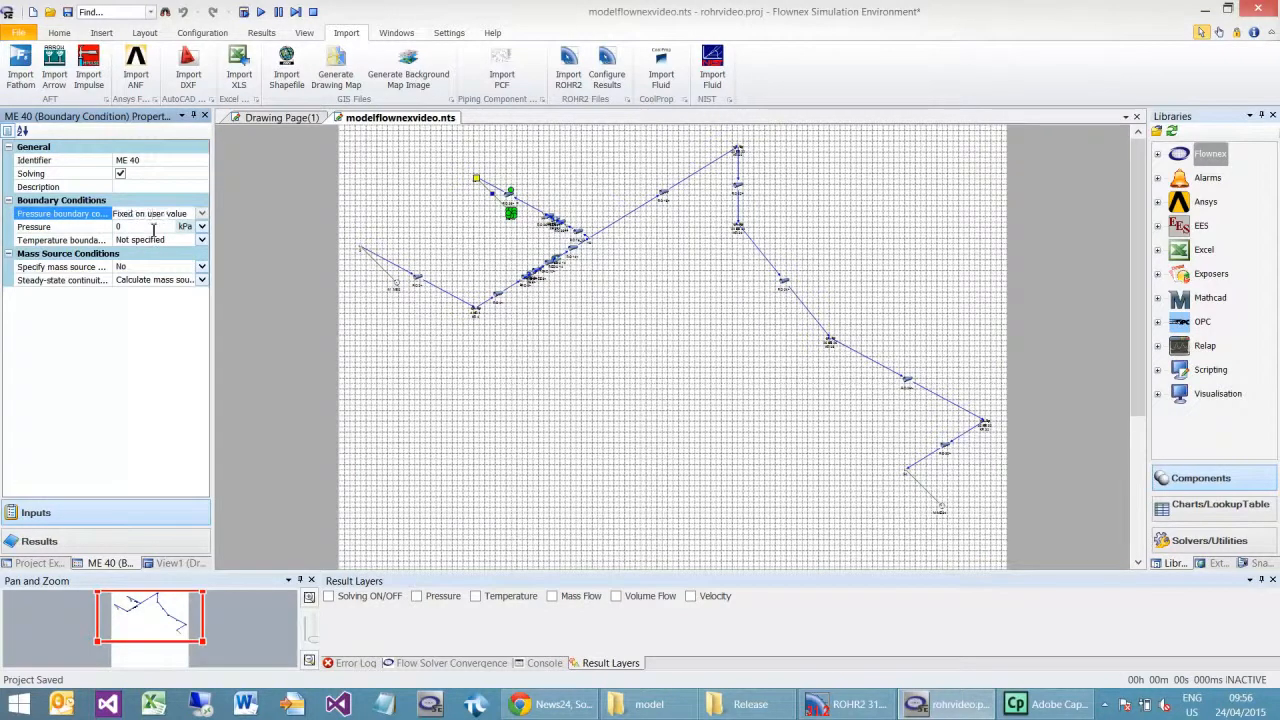
pyautogui.click(150, 227)
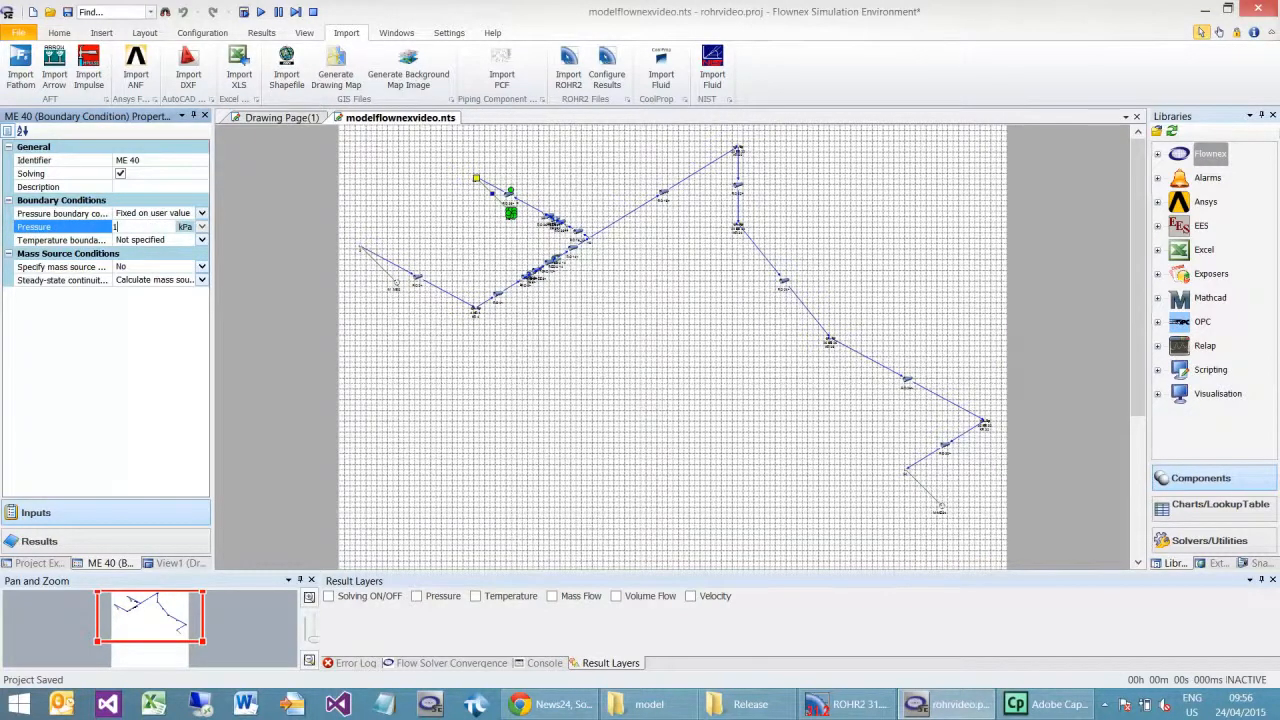
pyautogui.write('1')
# Step: On boundary condition ME 2, set the mass source to Not specified and fix the pressure on a user value of 120 kPa
pyautogui.click(396, 289)
pyautogui.doubleClick(150, 228)
pyautogui.doubleClick(149, 228)
pyautogui.doubleClick(148, 214)
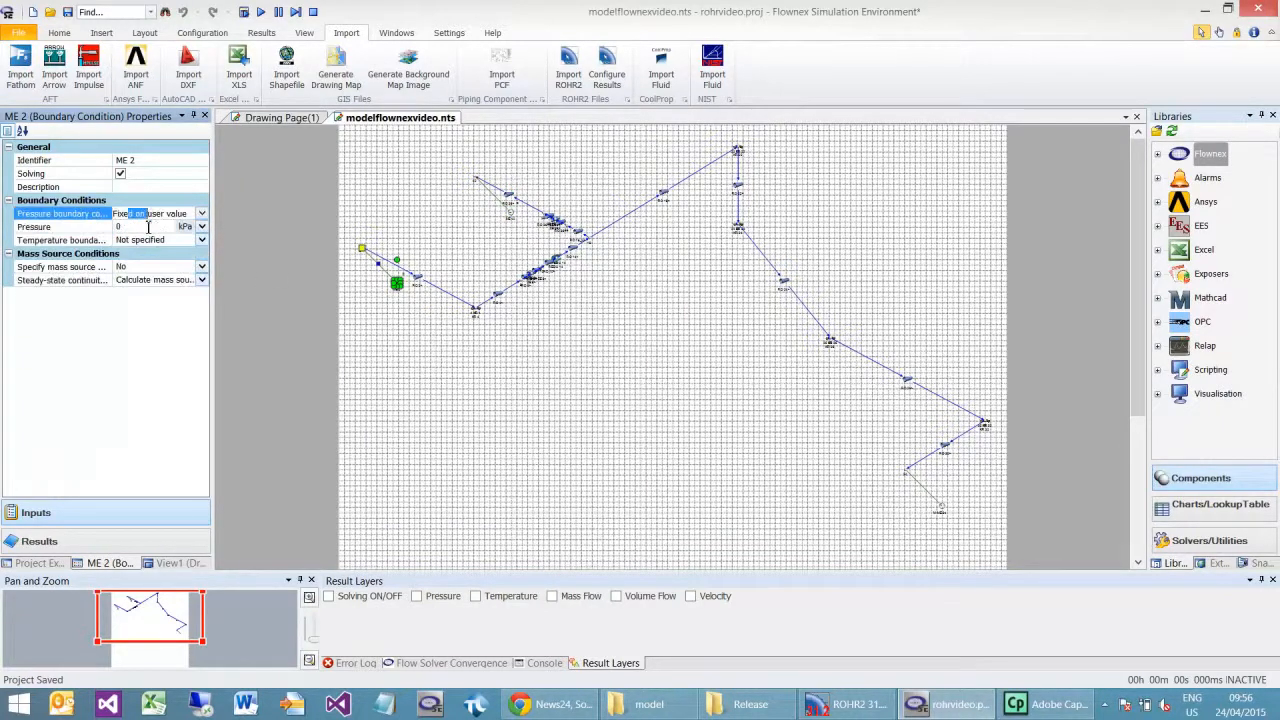
pyautogui.click(148, 227)
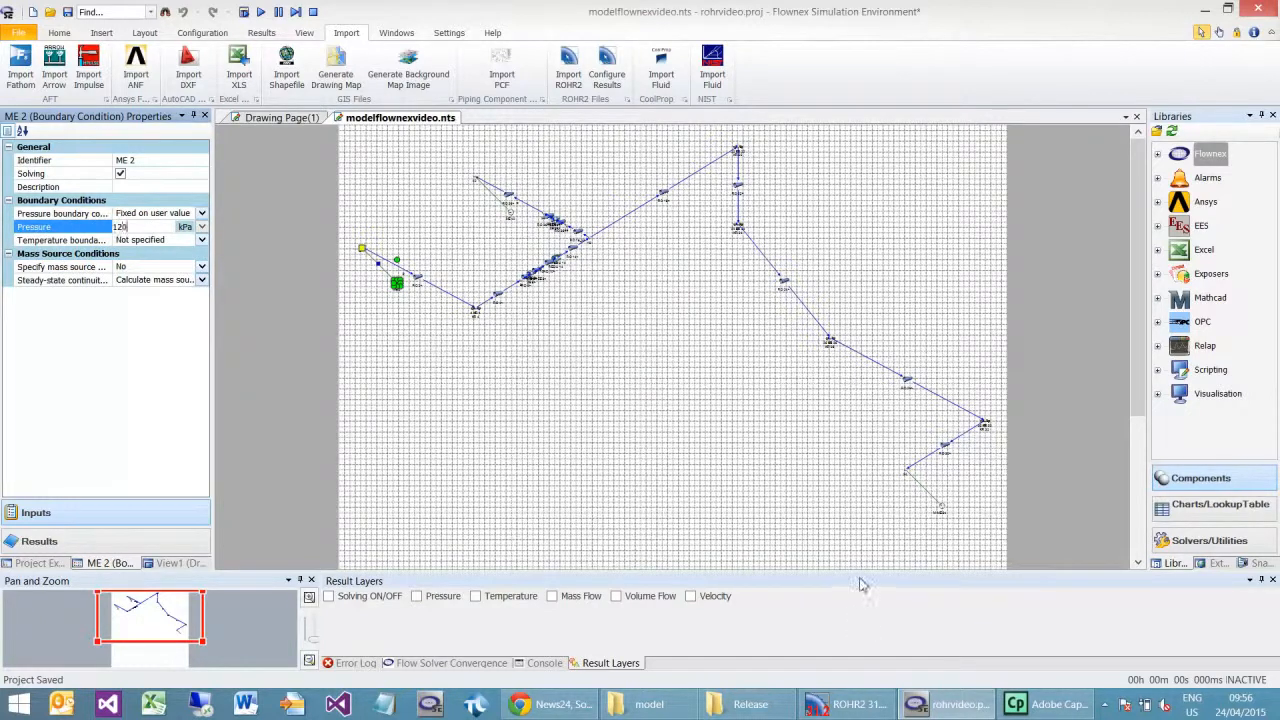
# Step: On boundary condition ME 34, set the mass source to Not specified and fix the pressure on a user value of 100 kPa
pyautogui.click(890, 522)
pyautogui.click(940, 508)
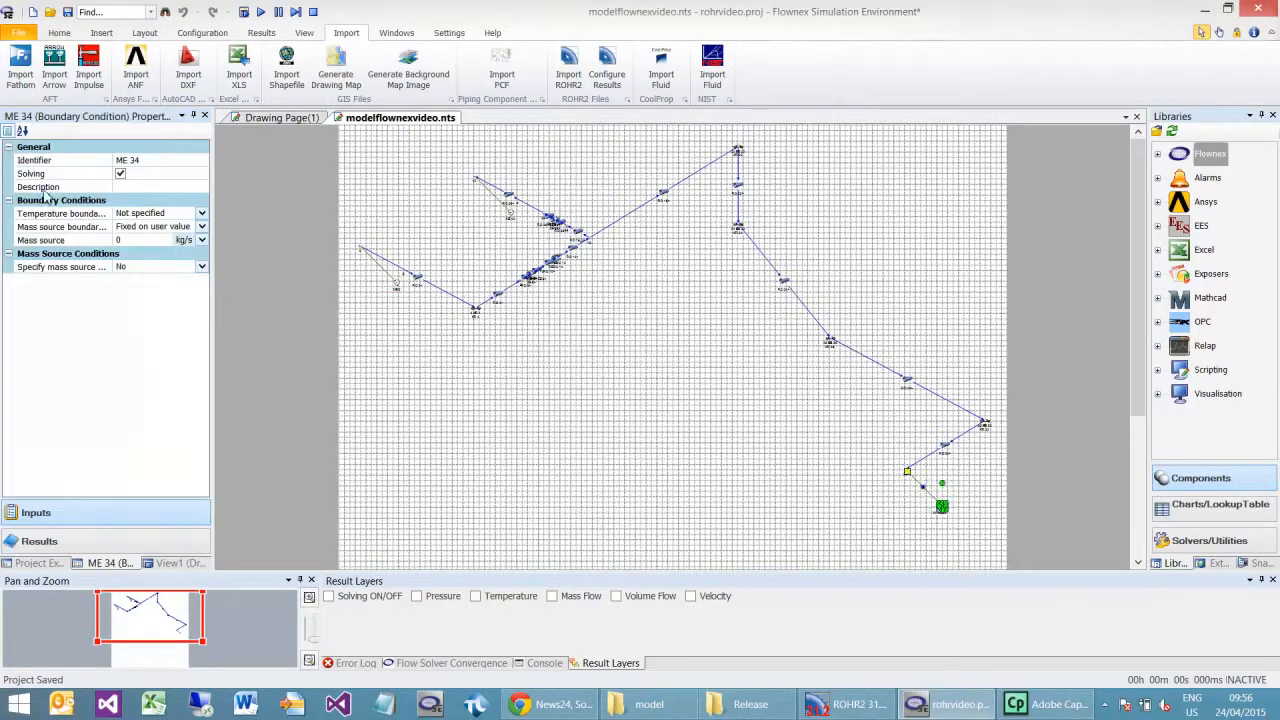
pyautogui.doubleClick(136, 229)
pyautogui.doubleClick(133, 228)
pyautogui.doubleClick(147, 213)
pyautogui.doubleClick(140, 228)
pyautogui.write('100')
pyautogui.click(678, 446)
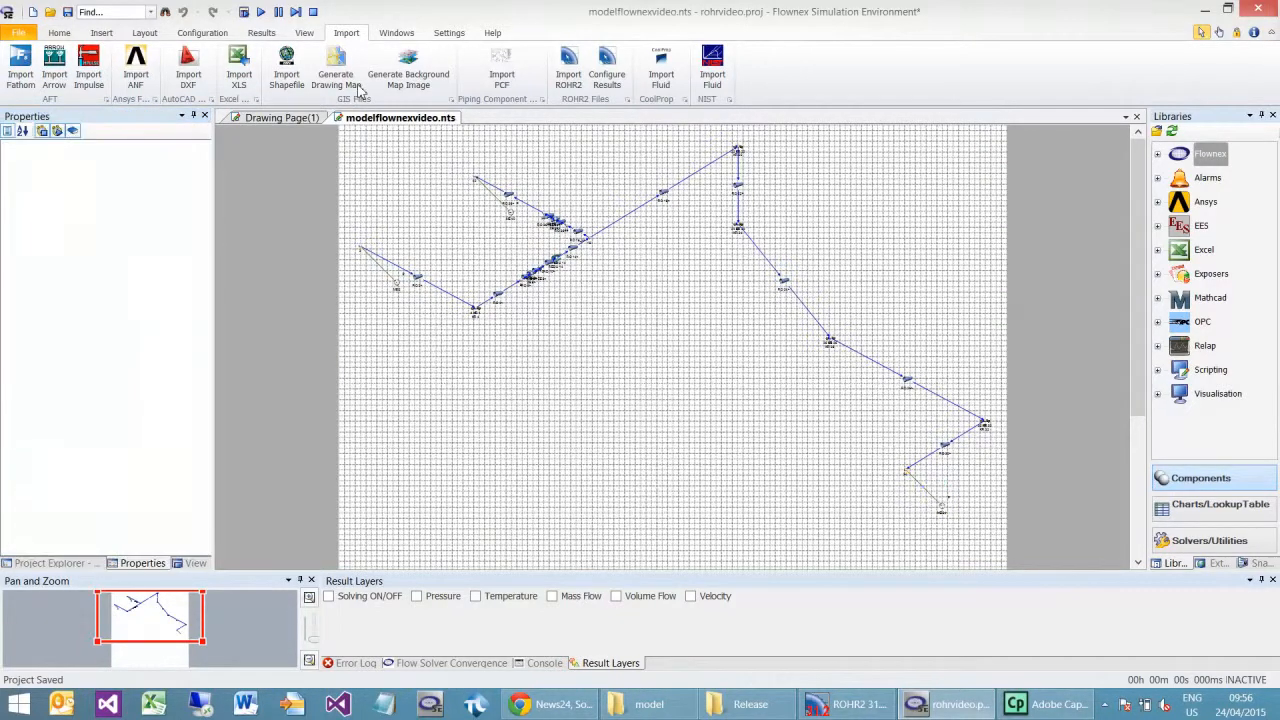
# Step: Solve the network for steady state and save the project
pyautogui.click(245, 12)
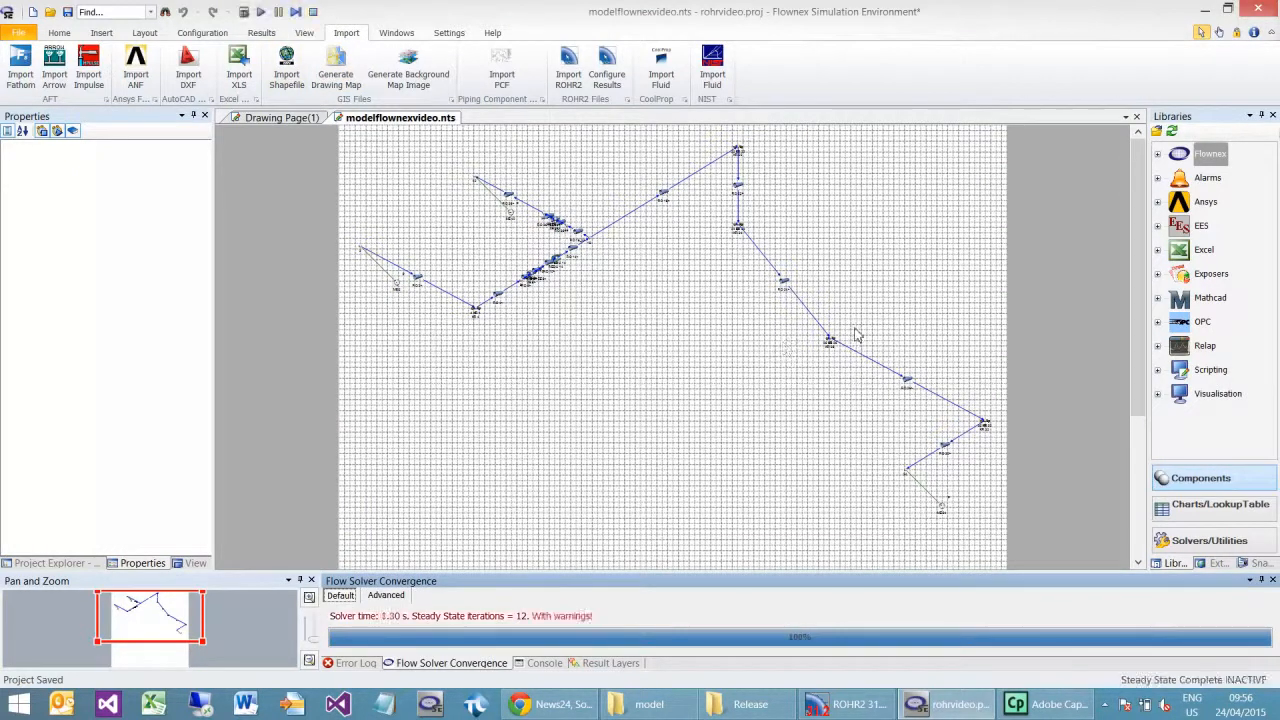
pyautogui.click(67, 12)
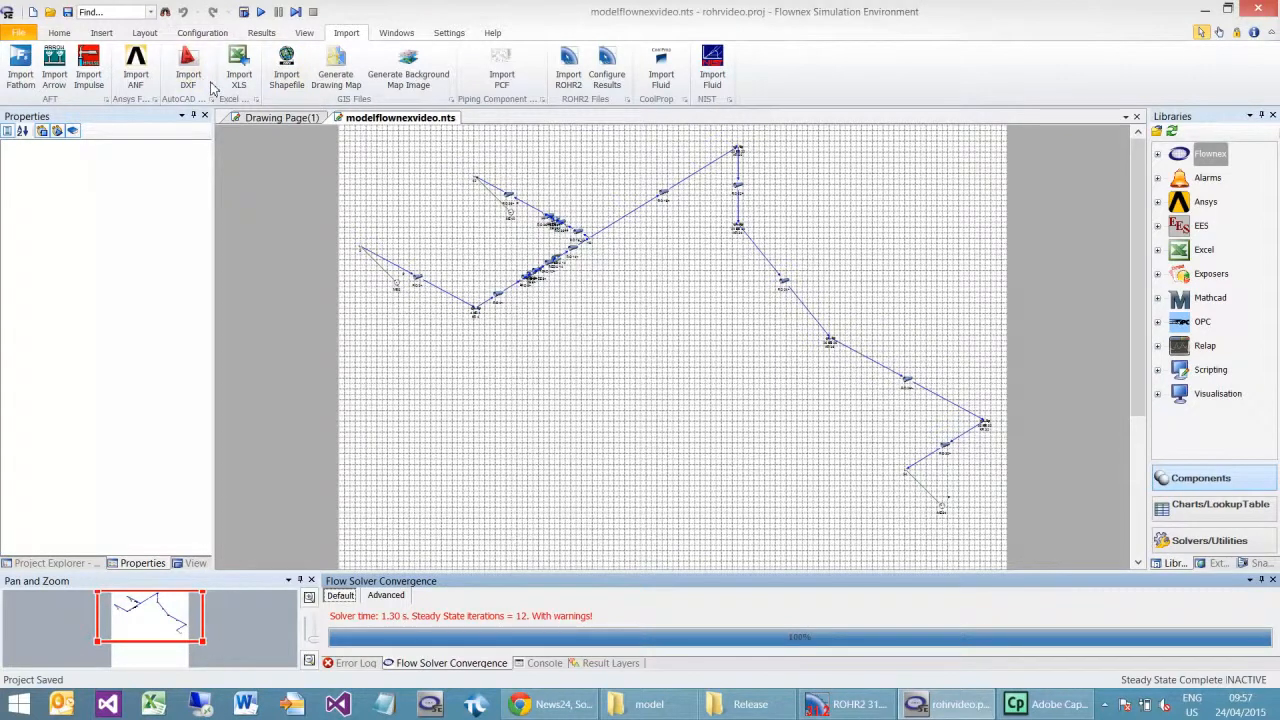
# Step: Find the project's components and select all pipes from RO 8> ZE 8> to RO 10>, keeping their properties uncovered
pyautogui.click(165, 12)
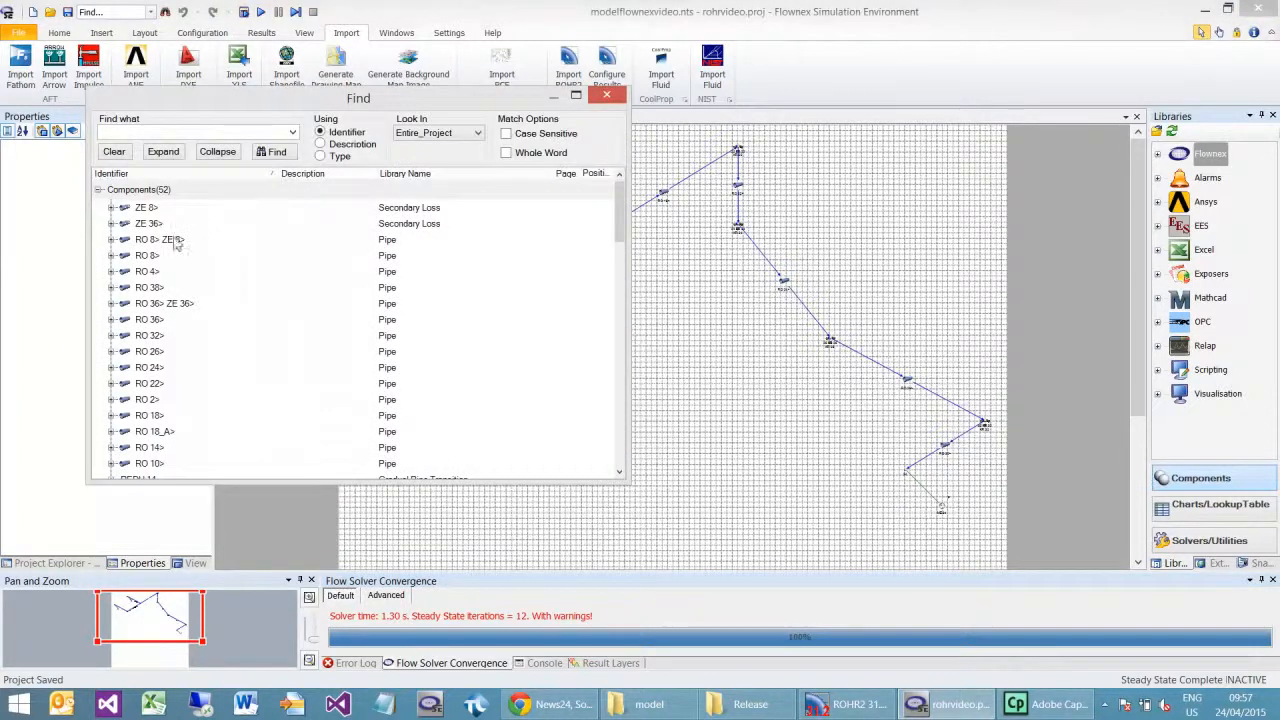
pyautogui.click(175, 243)
pyautogui.scroll(-3, 240, 328)
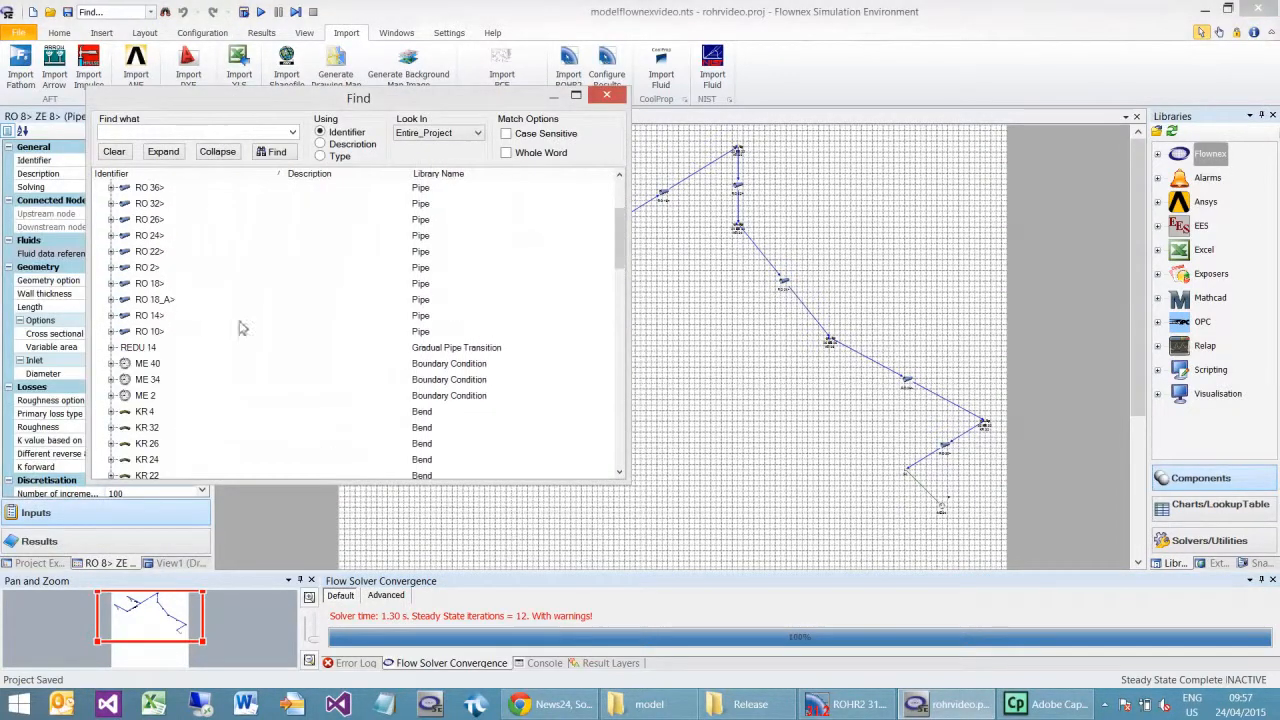
pyautogui.keyDown('shift'); pyautogui.click(147, 333); pyautogui.keyUp('shift')
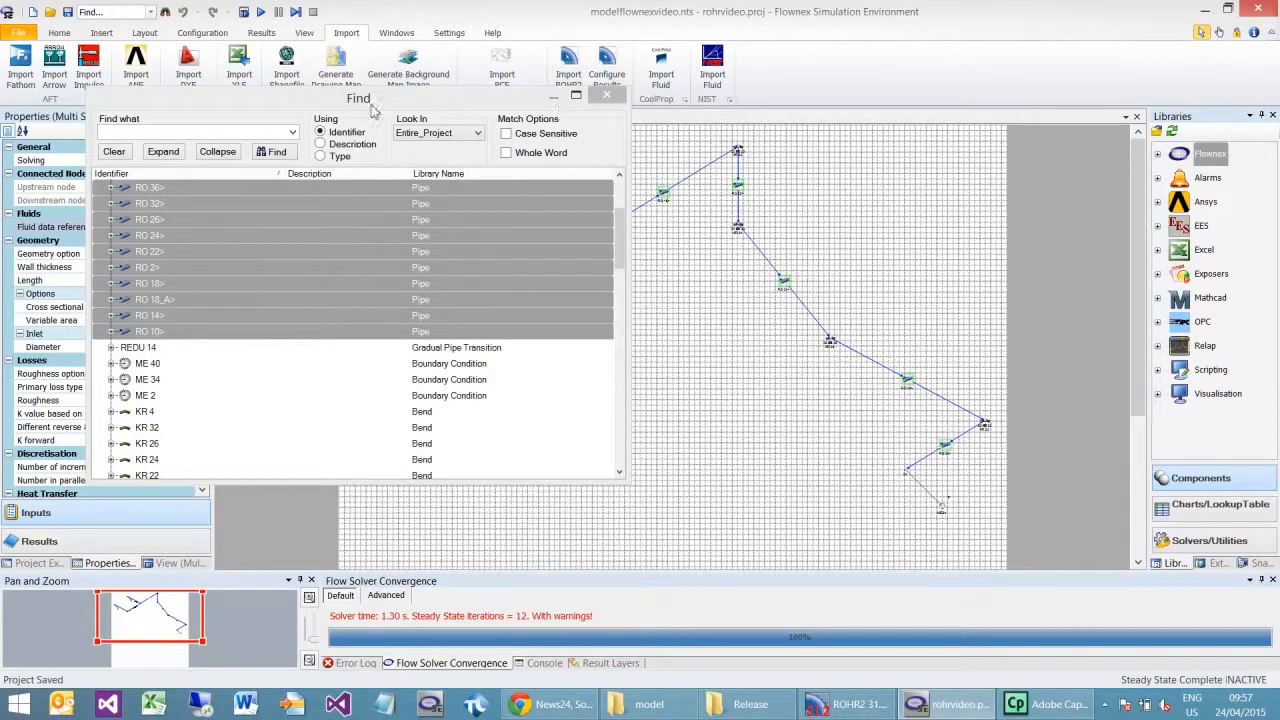
pyautogui.moveTo(395, 100); pyautogui.dragTo(807, 113)
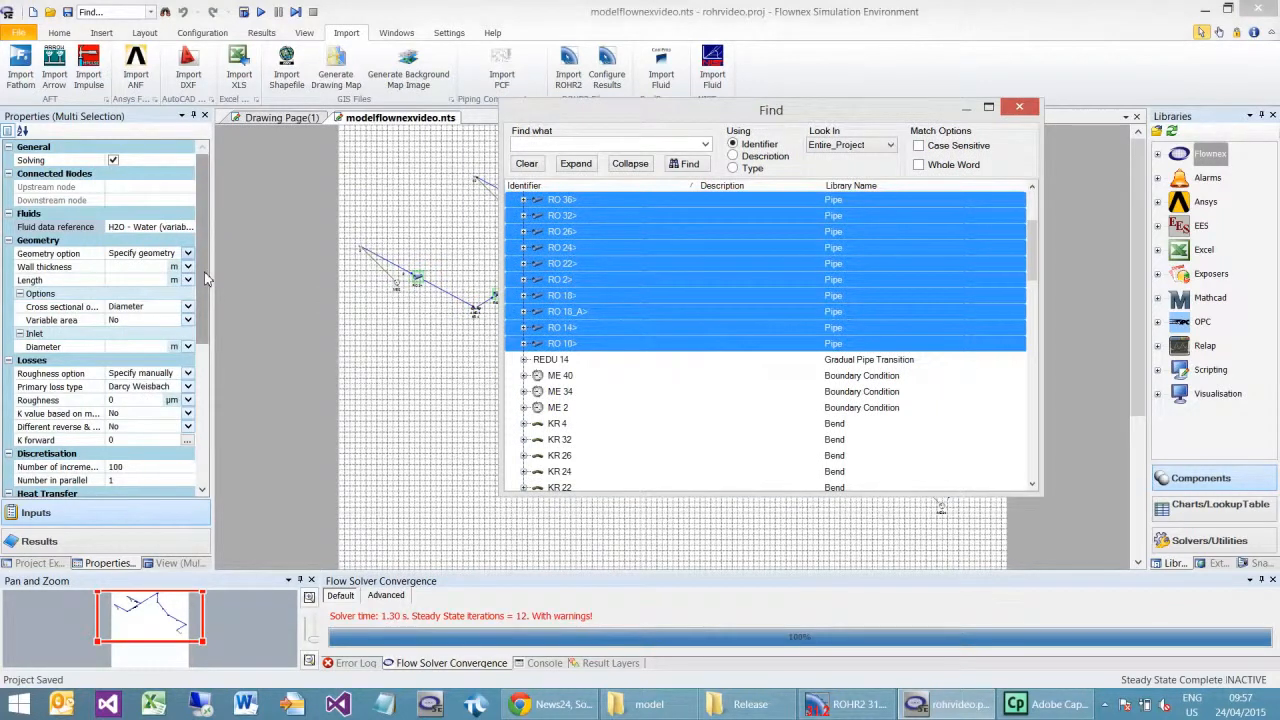
# Step: Set the restraint type of all selected pipes to Expansion joints
pyautogui.moveTo(204, 271); pyautogui.dragTo(204, 431)
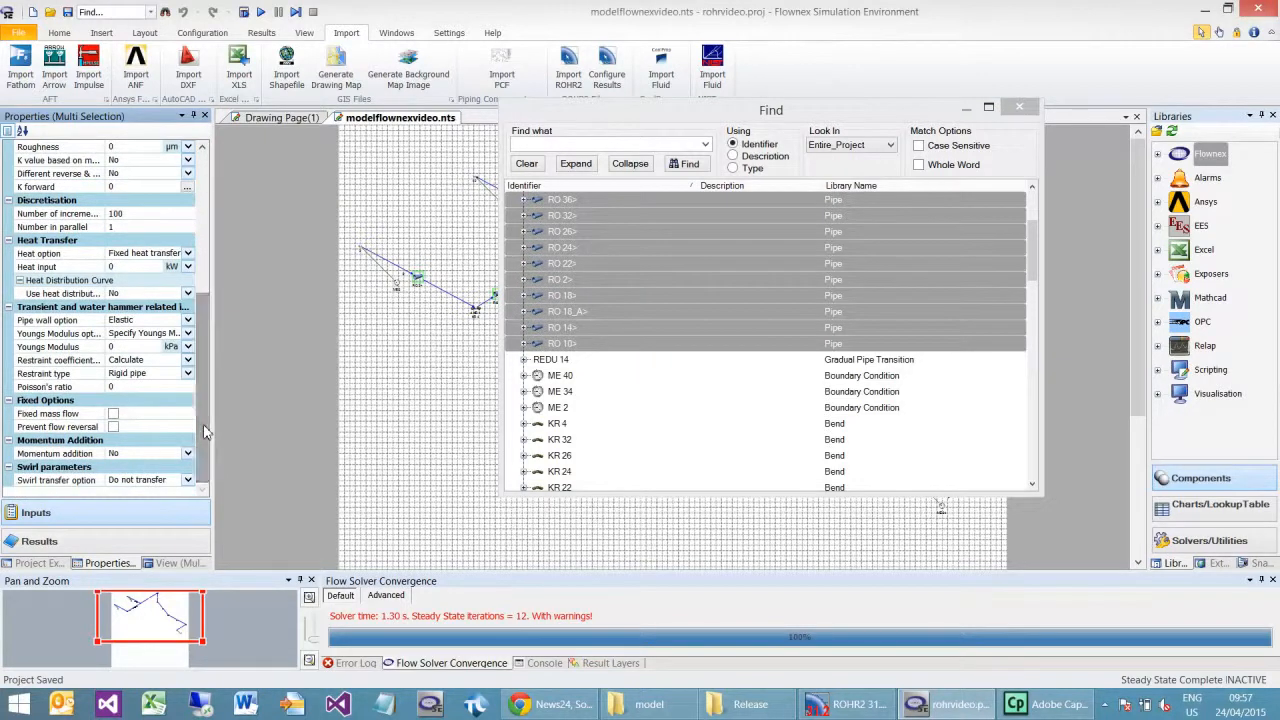
pyautogui.click(188, 373)
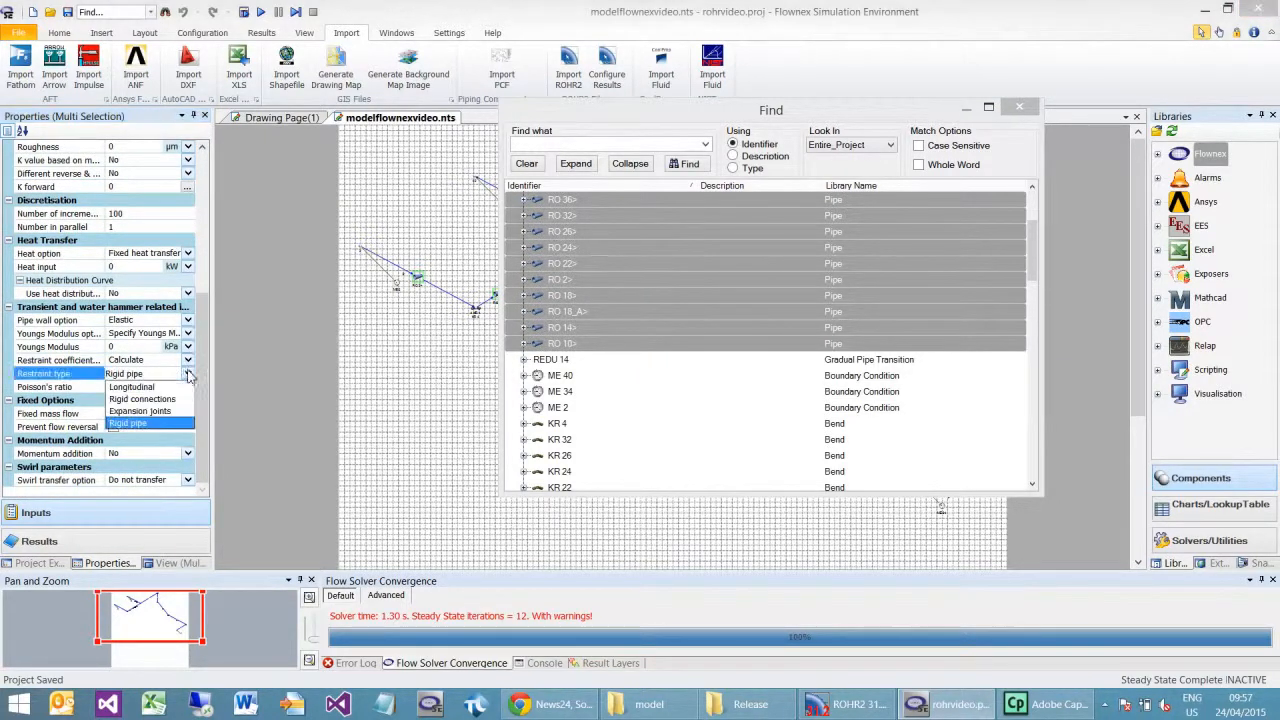
pyautogui.click(150, 411)
pyautogui.click(138, 361)
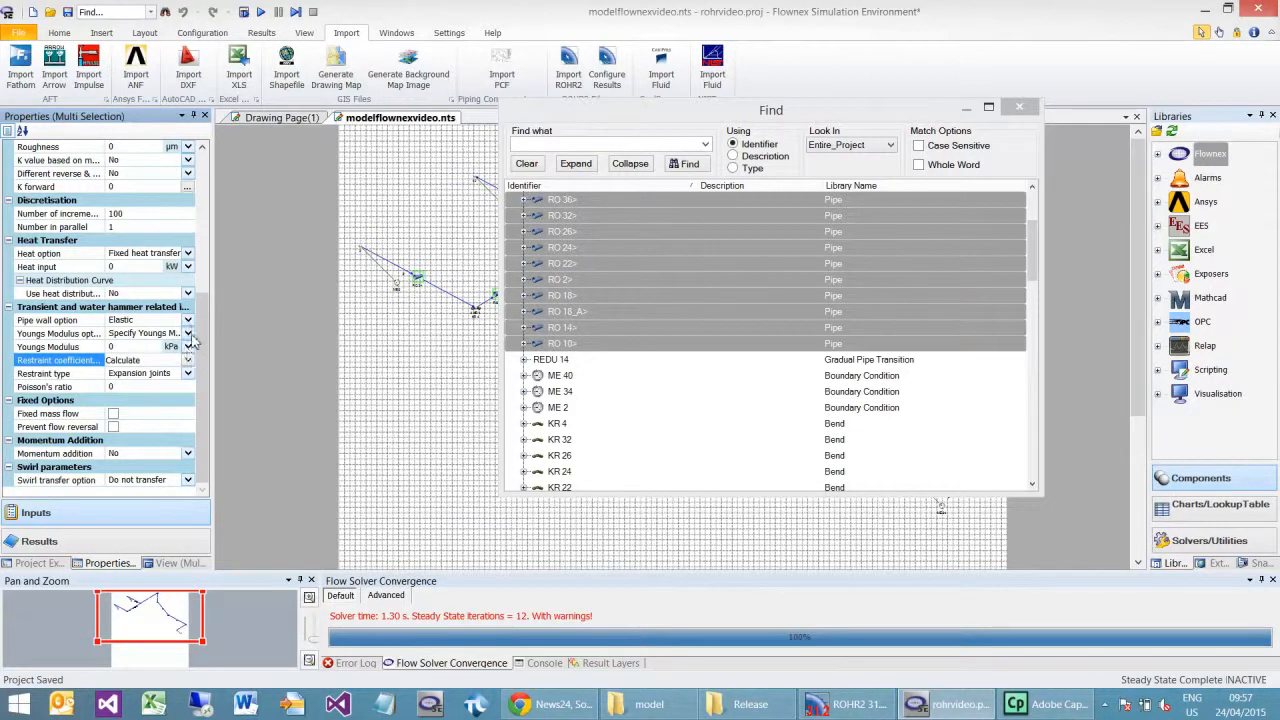
# Step: Base the selected pipes' Youngs modulus on a chosen wall material, pick Carbon Steel - AISI from Metals, and close the component search
pyautogui.click(187, 334)
pyautogui.click(150, 359)
pyautogui.click(189, 362)
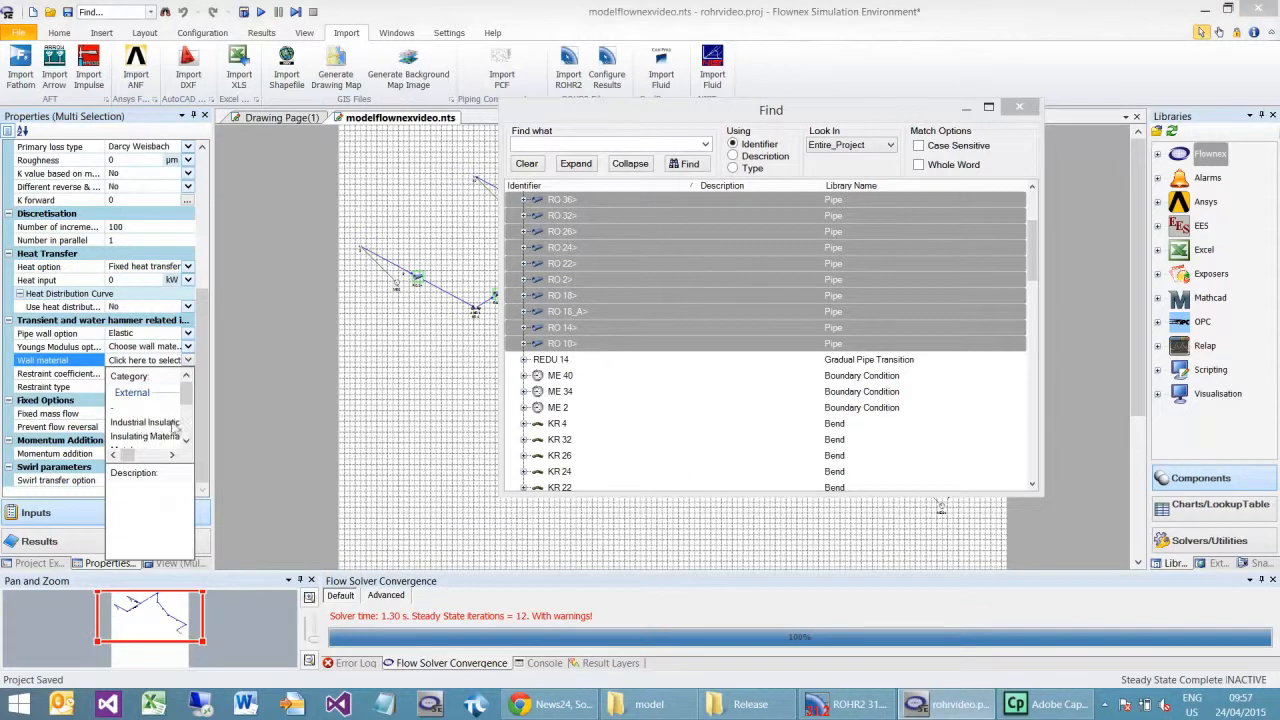
pyautogui.scroll(-1, 186, 392)
pyautogui.click(135, 422)
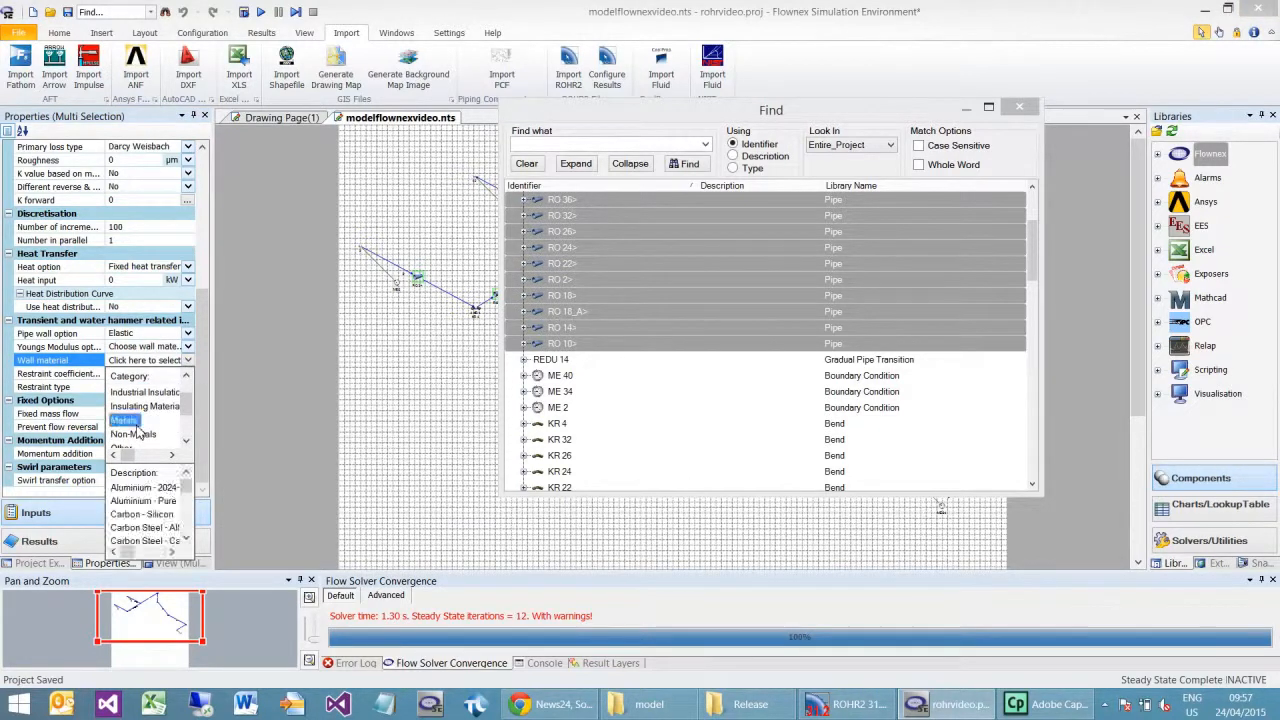
pyautogui.click(150, 528)
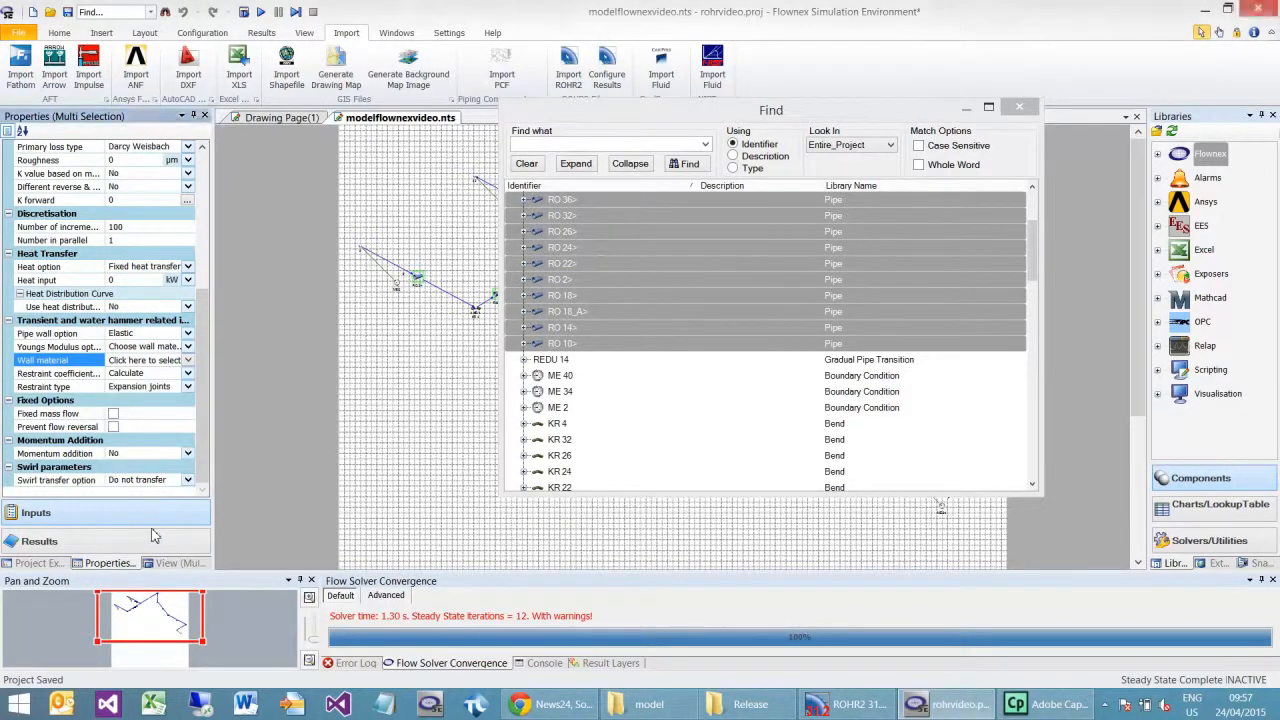
pyautogui.click(421, 218)
pyautogui.click(1019, 106)
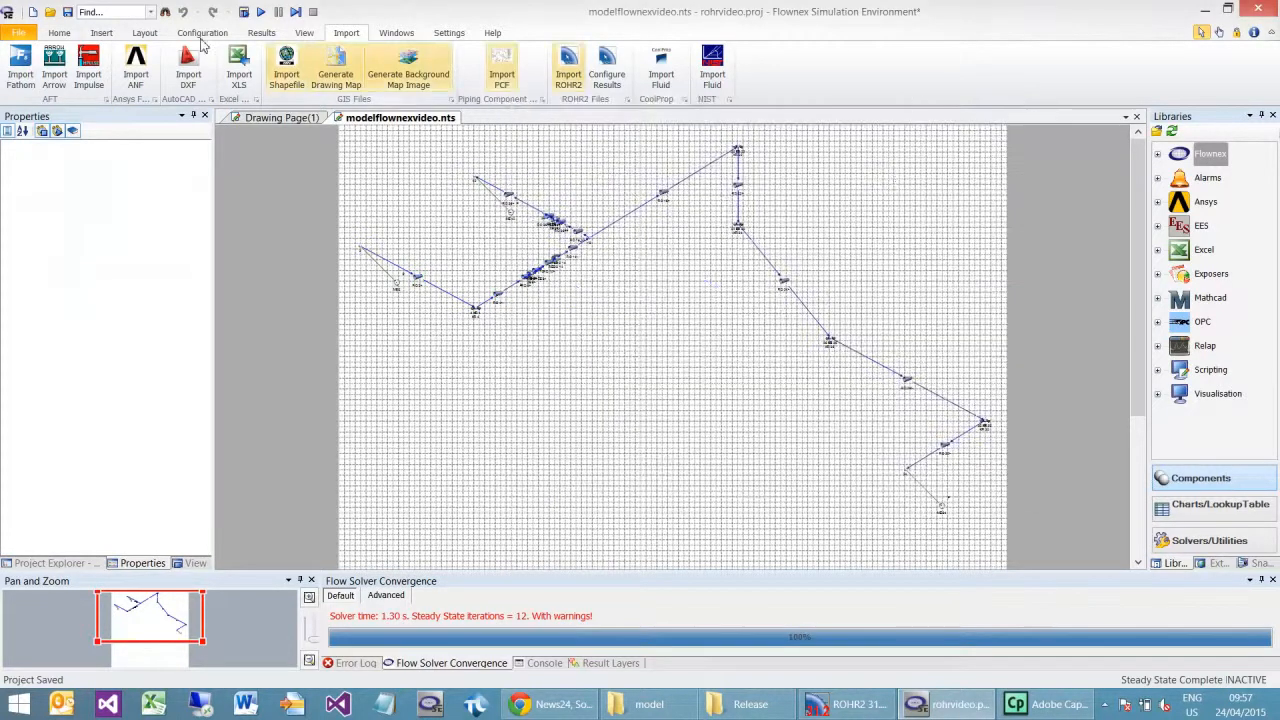
# Step: Solve the steady state again with the new pipe wall settings and save the project
pyautogui.click(245, 12)
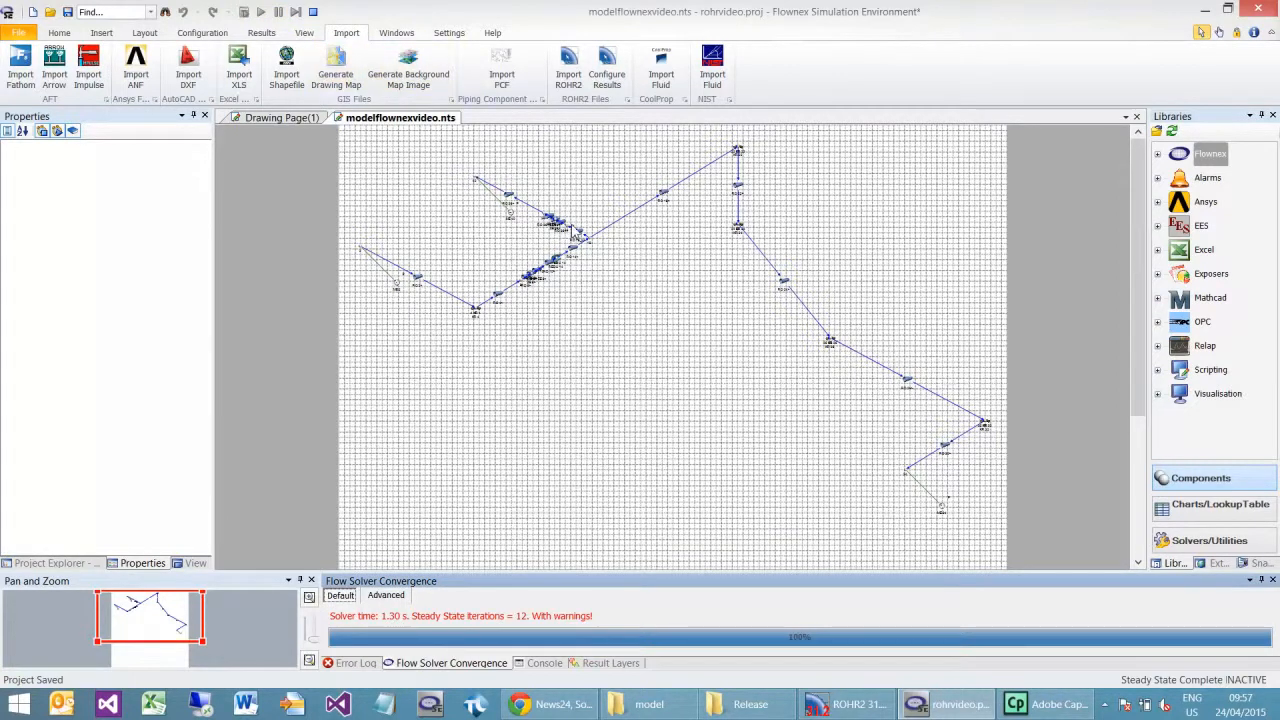
pyautogui.press('F5')
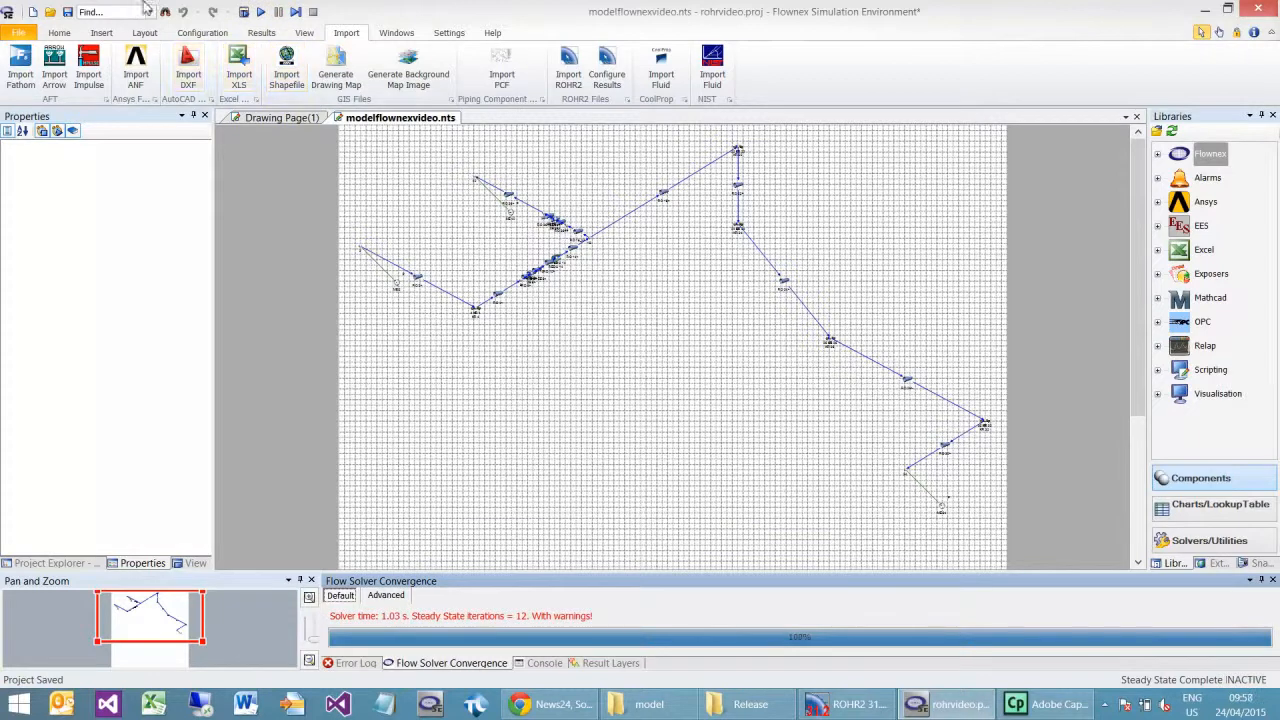
pyautogui.click(68, 12)
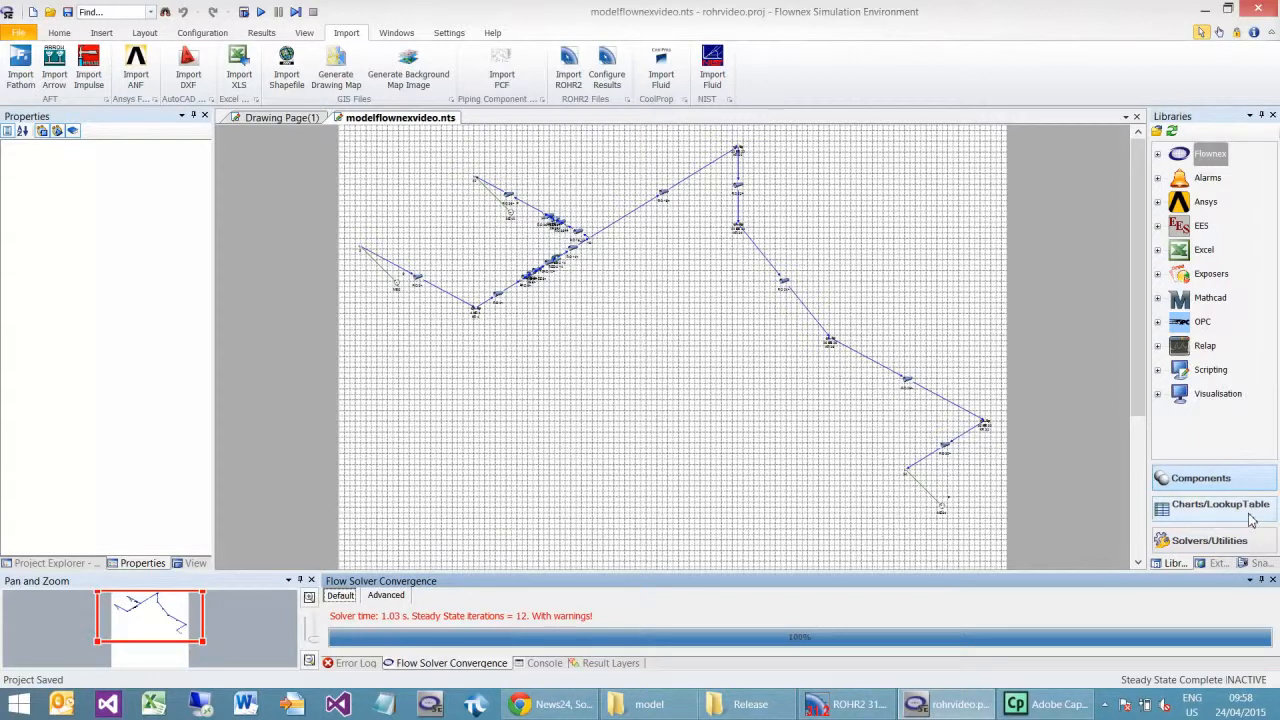
# Step: Set the Scheduler's time step size to 10 ms
pyautogui.click(1210, 540)
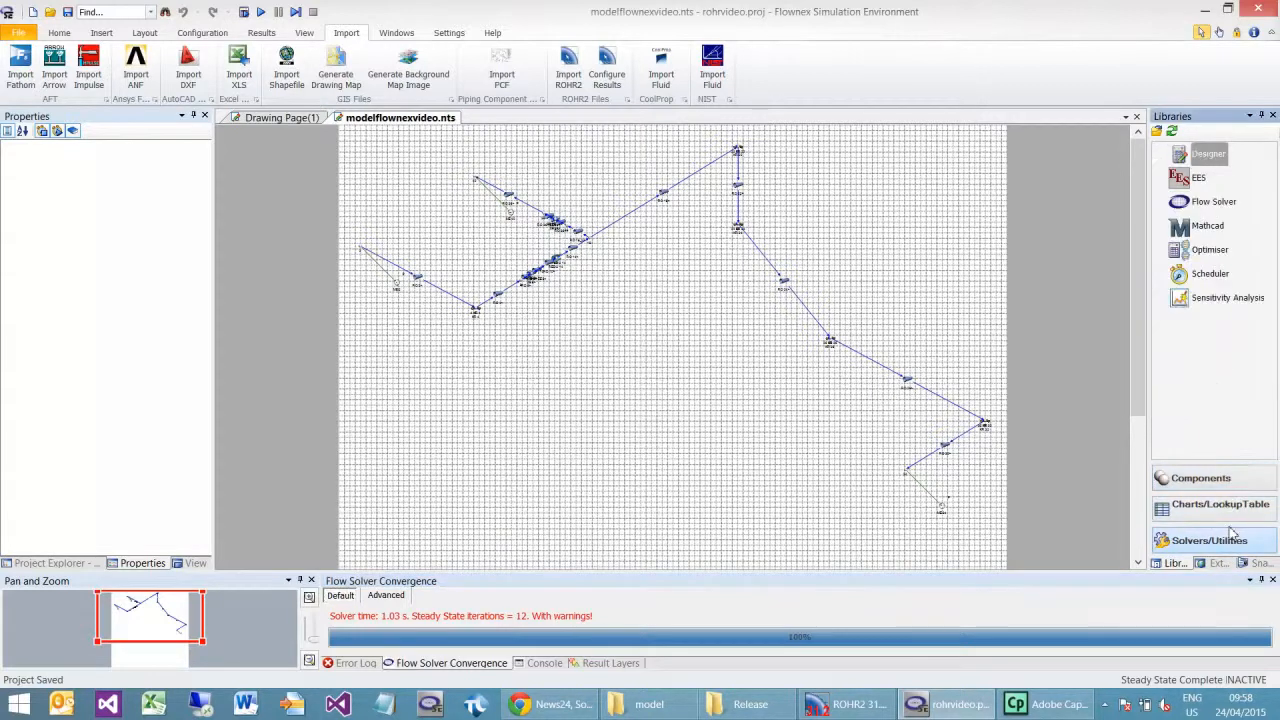
pyautogui.click(1210, 274)
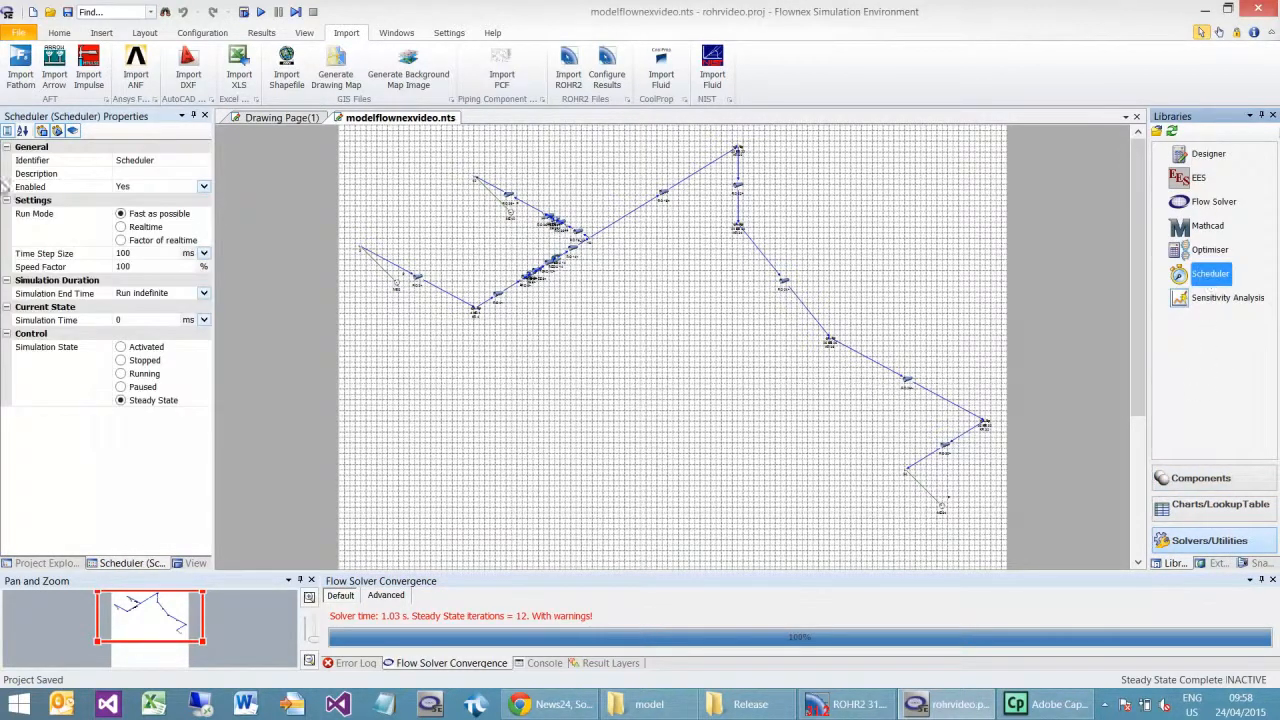
pyautogui.click(148, 256)
pyautogui.press('BackSpace')
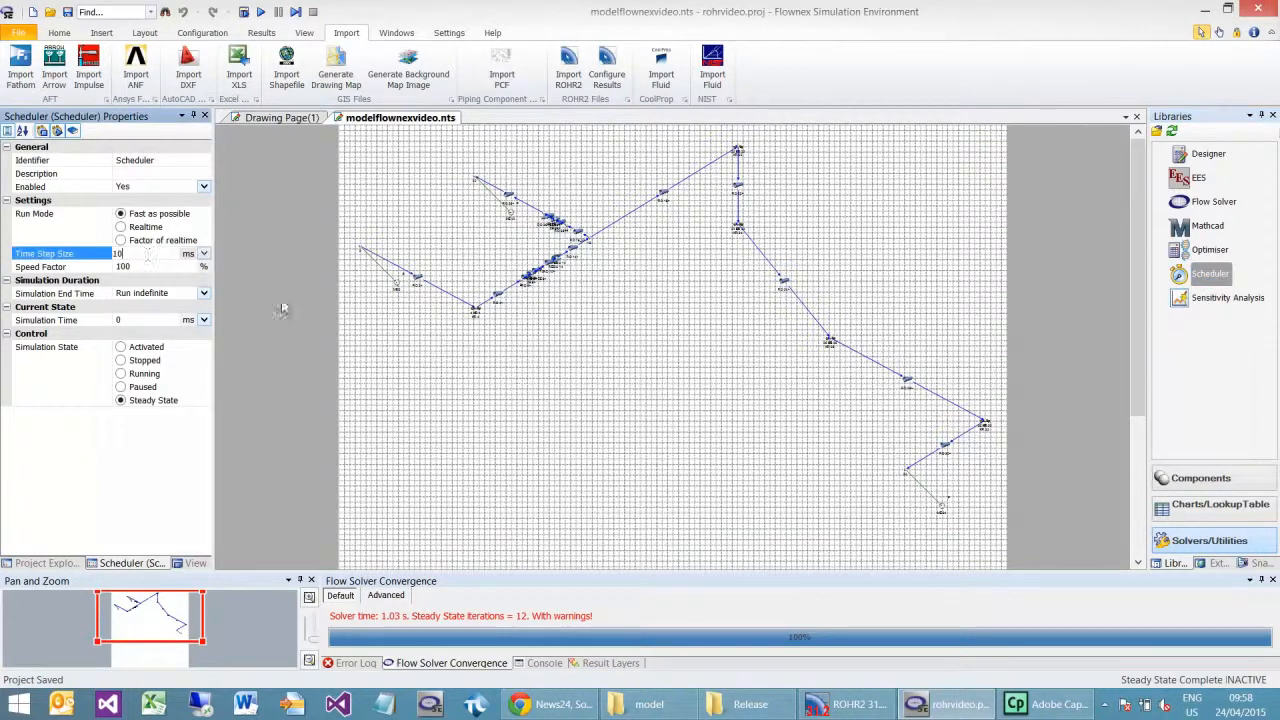
pyautogui.click(720, 388)
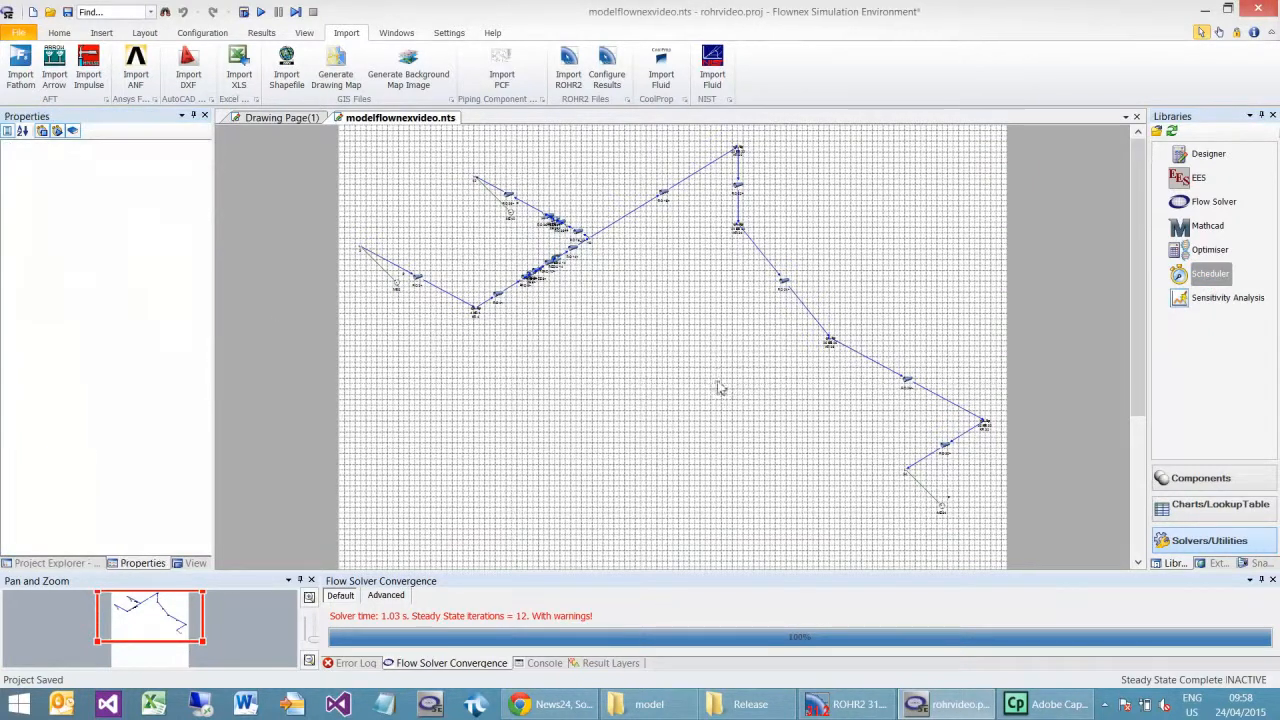
# Step: Add a line graph from the visualisation library to the empty area below the pipe network
pyautogui.click(1222, 479)
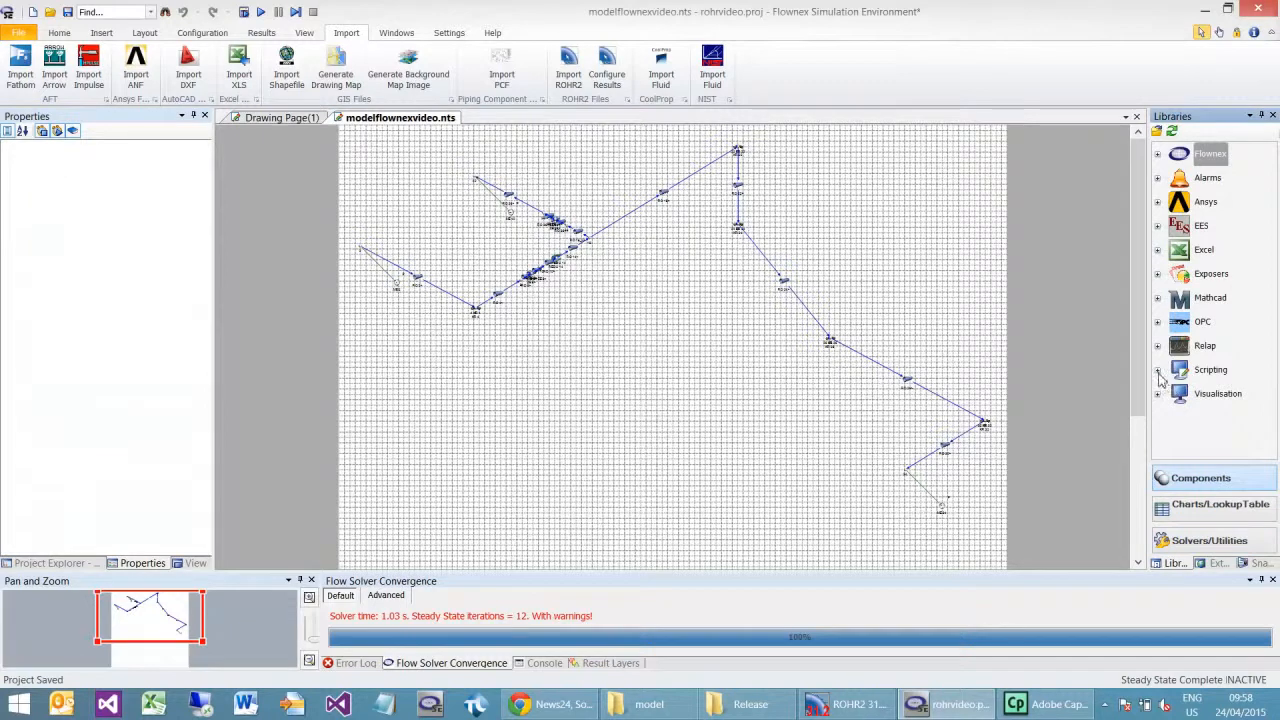
pyautogui.click(1159, 396)
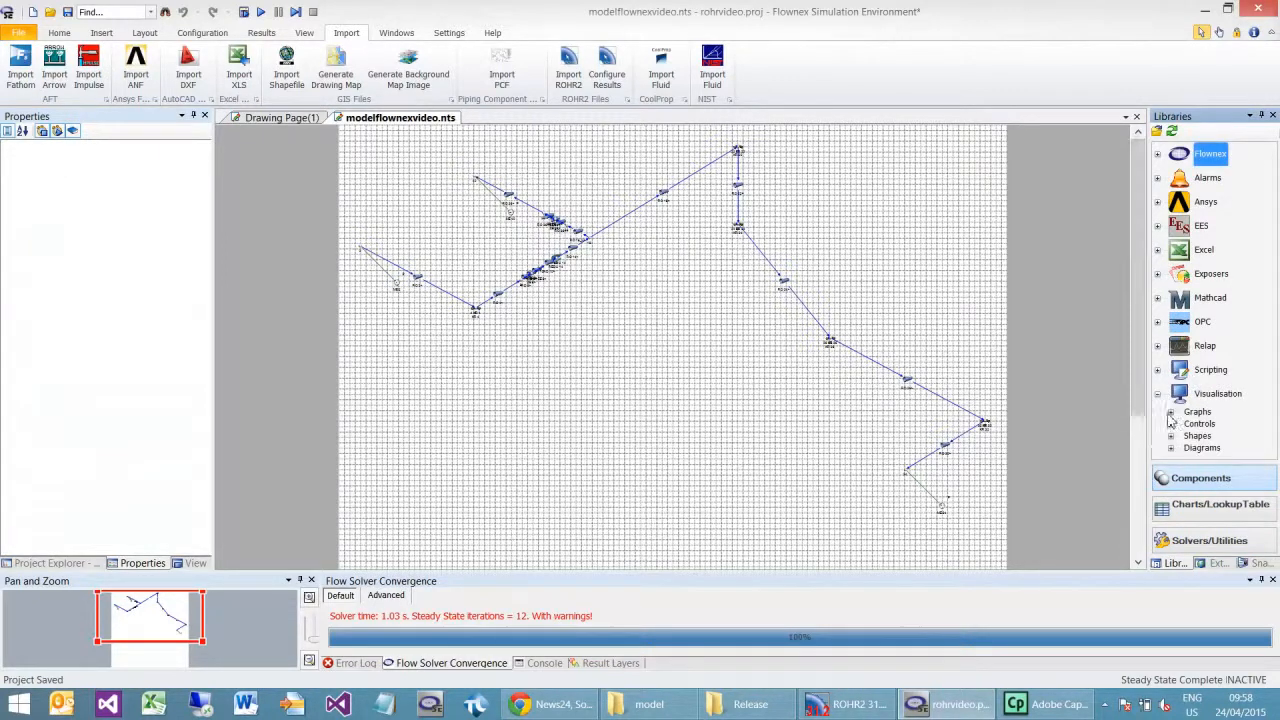
pyautogui.click(1171, 412)
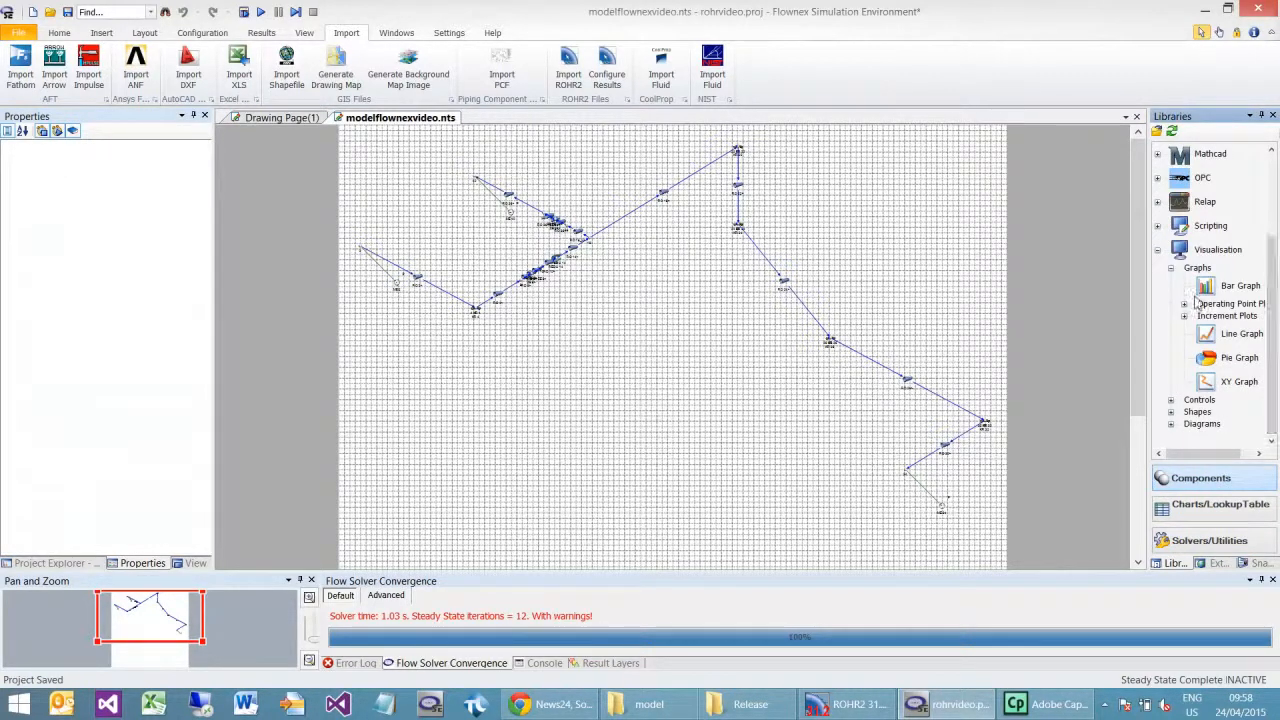
pyautogui.moveTo(1241, 334); pyautogui.dragTo(772, 525)
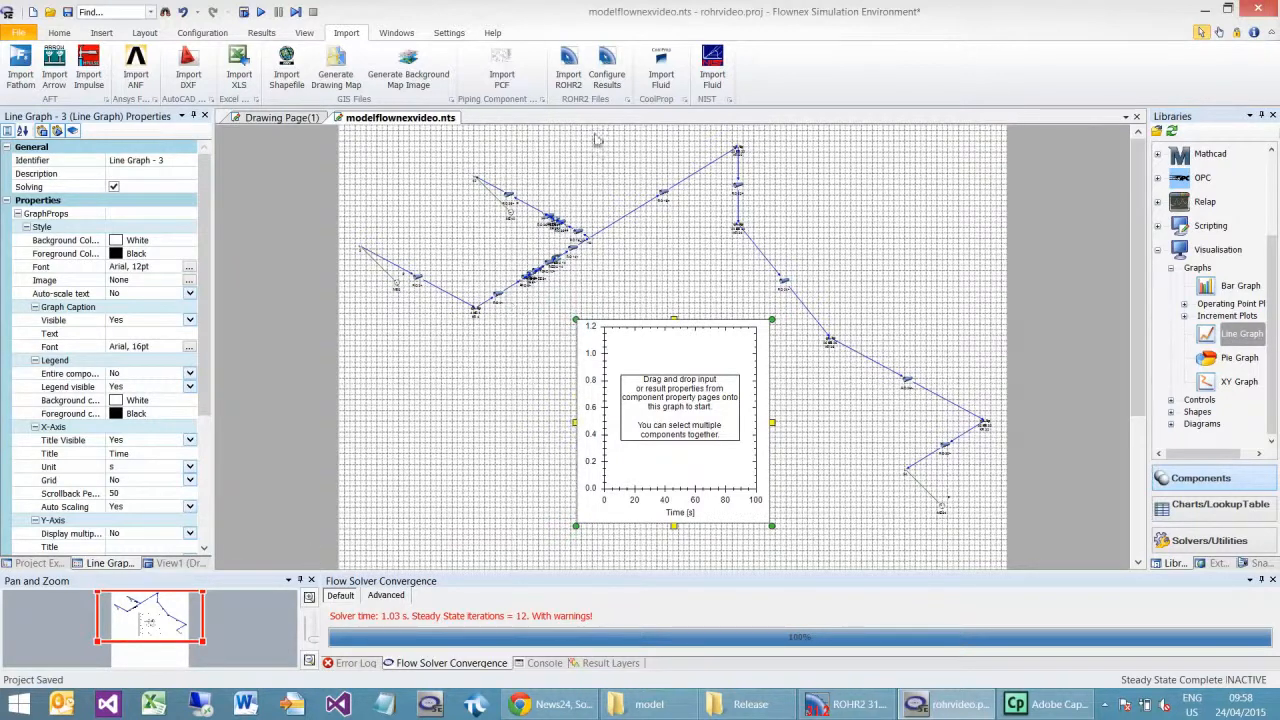
# Step: Switch to ROHR2 to examine the valve locations in the valve closure scenario, and return to Flownex
pyautogui.moveTo(206, 648); pyautogui.dragTo(178, 620)
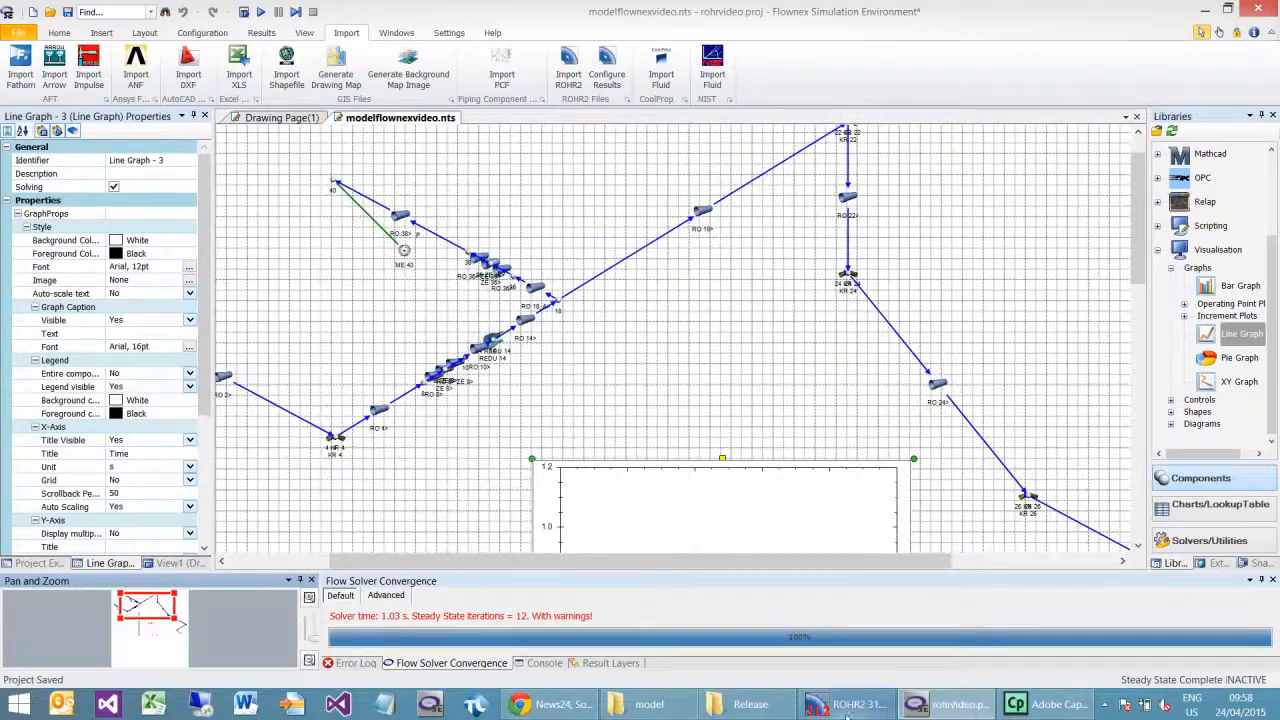
pyautogui.click(848, 704)
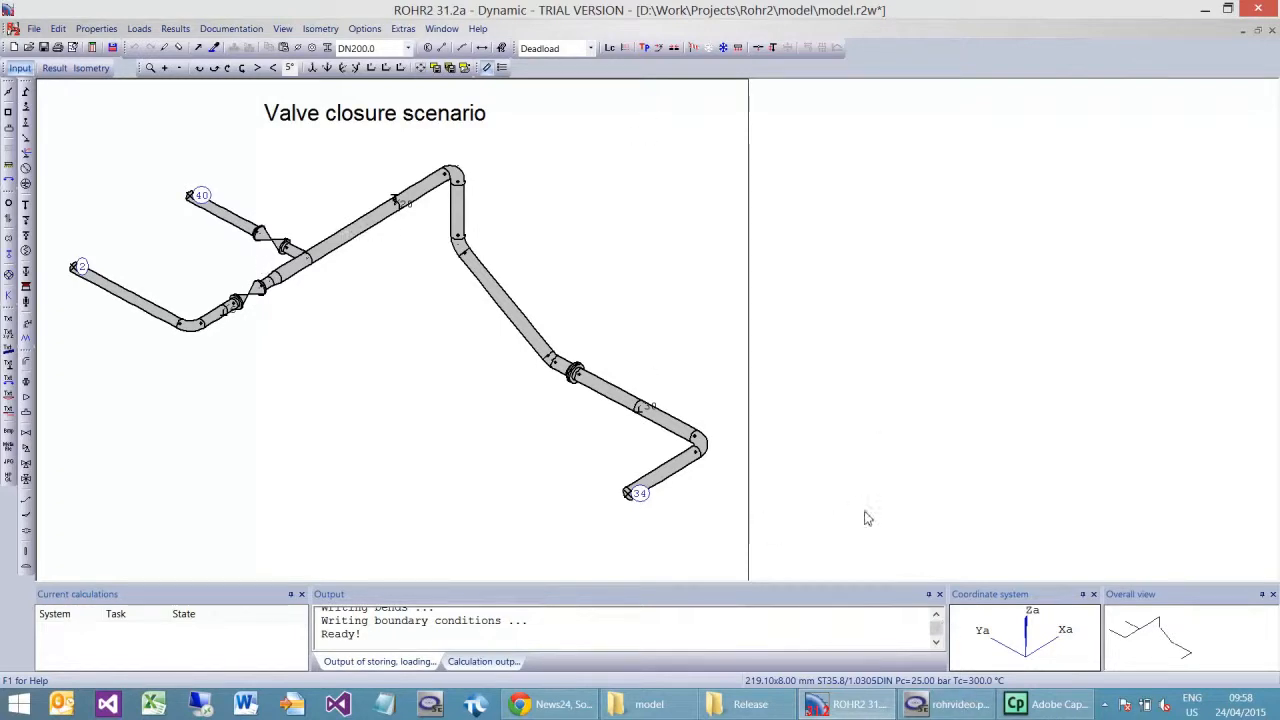
pyautogui.click(936, 706)
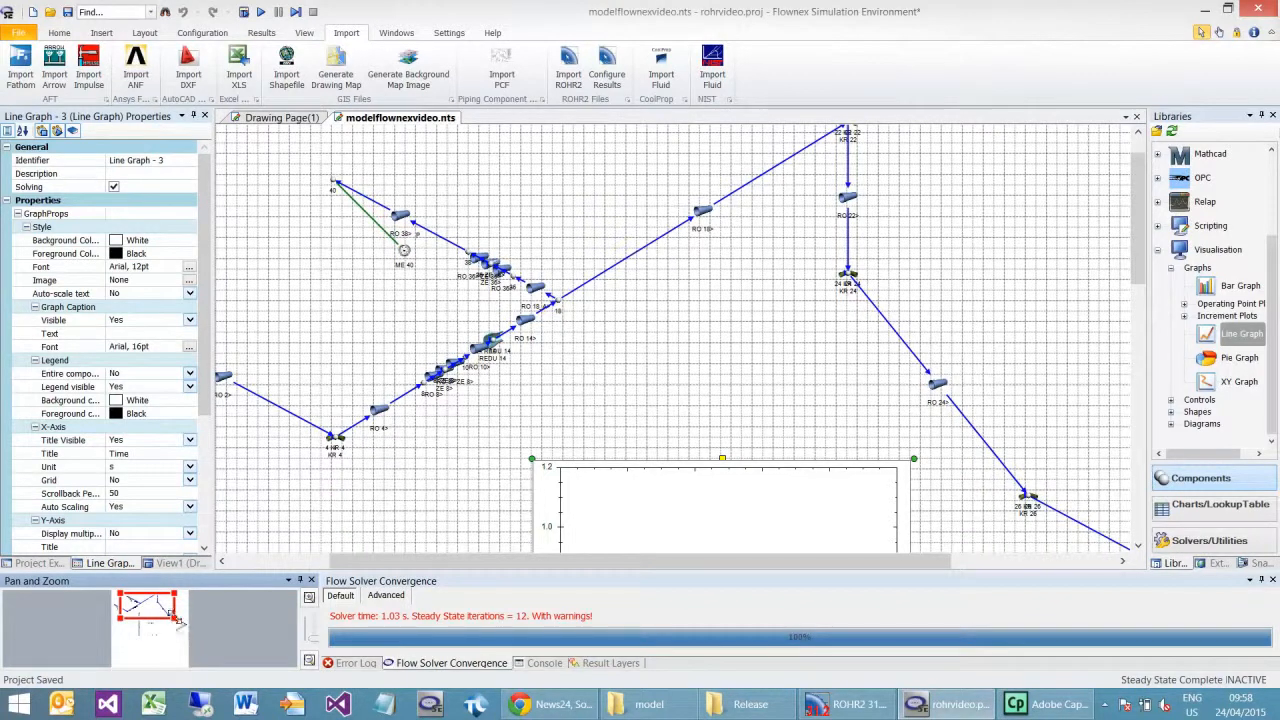
# Step: Move the secondary loss ZE 8> out of the overlapping pipes to a free spot above them
pyautogui.moveTo(178, 620); pyautogui.dragTo(157, 614)
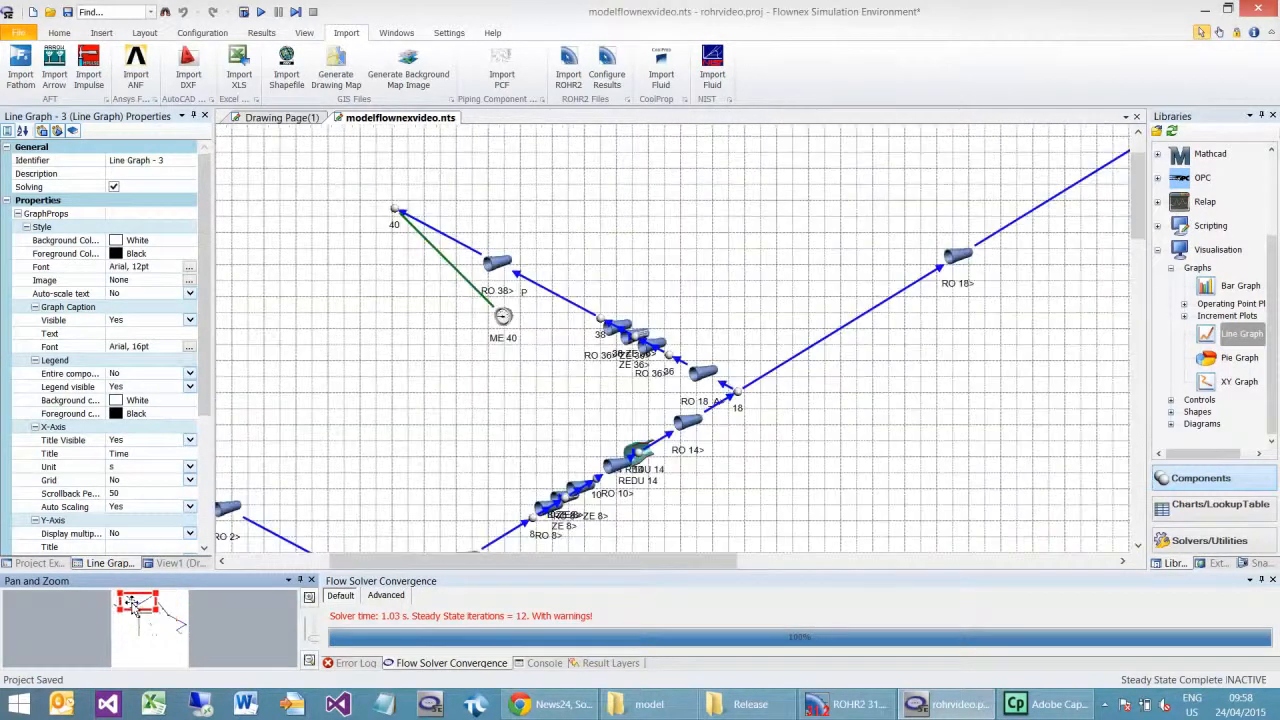
pyautogui.click(576, 506)
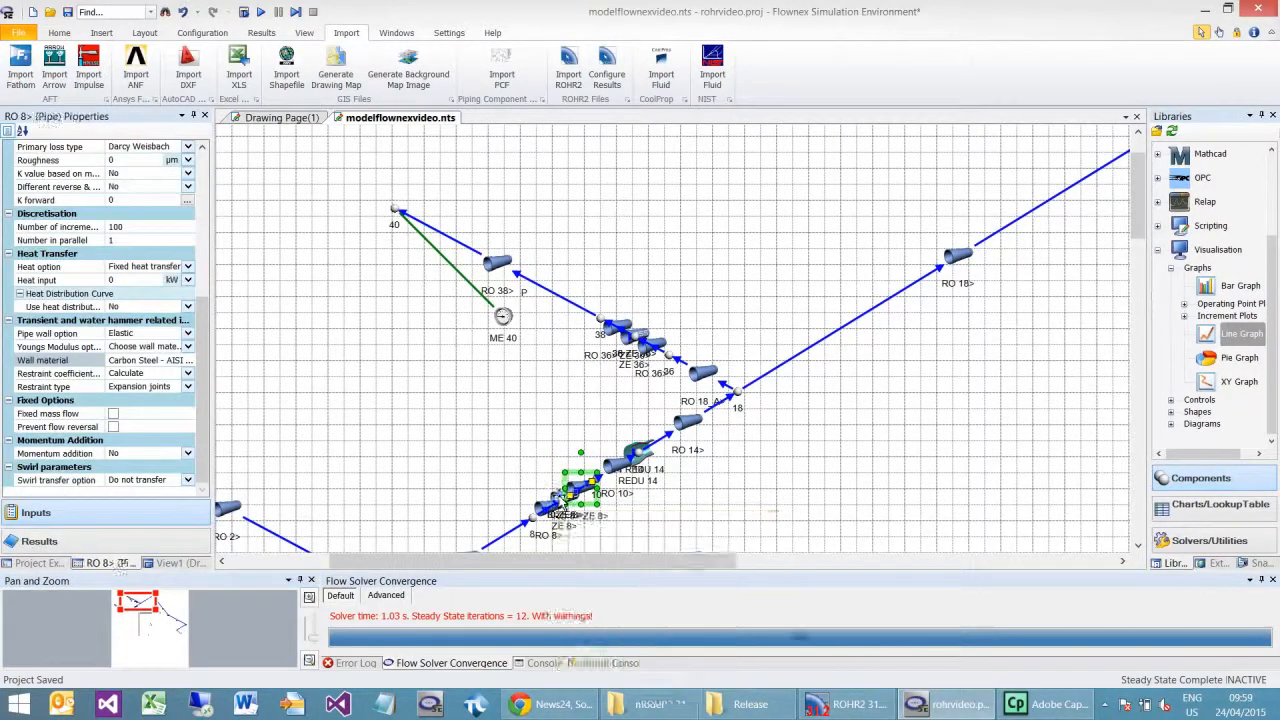
pyautogui.click(575, 490)
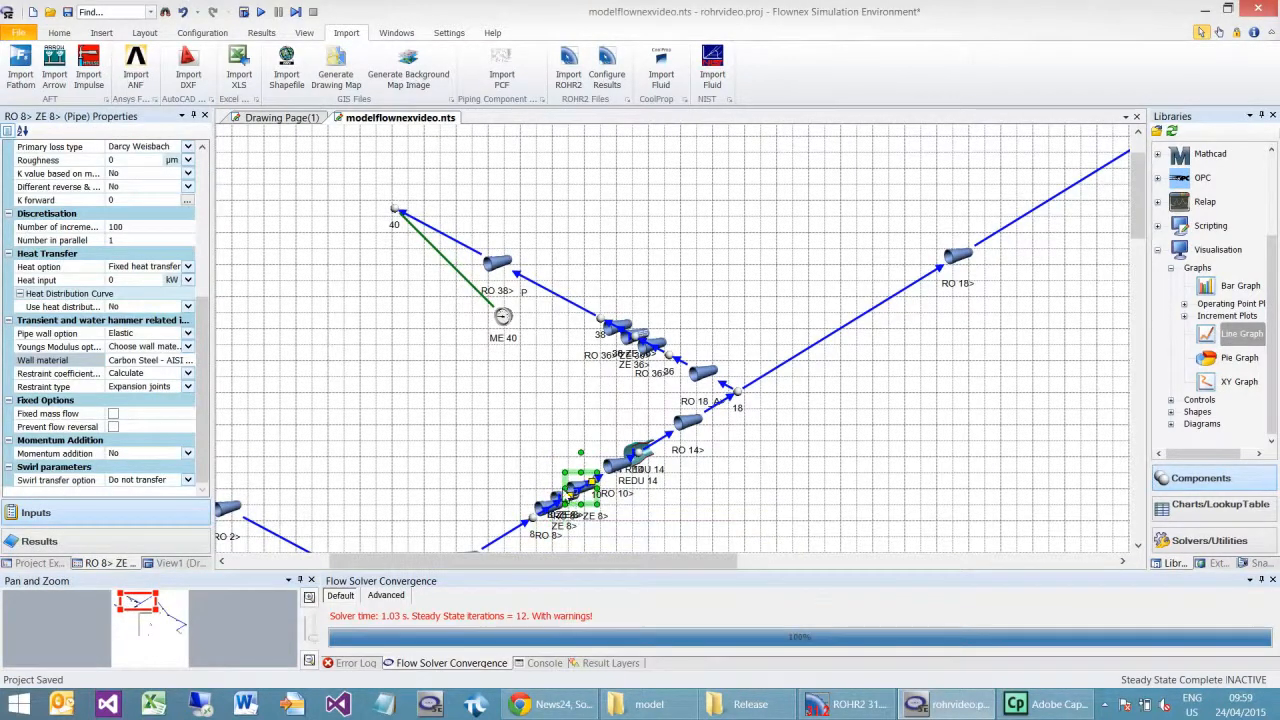
pyautogui.moveTo(572, 495)
pyautogui.moveTo(572, 495); pyautogui.dragTo(478, 432)
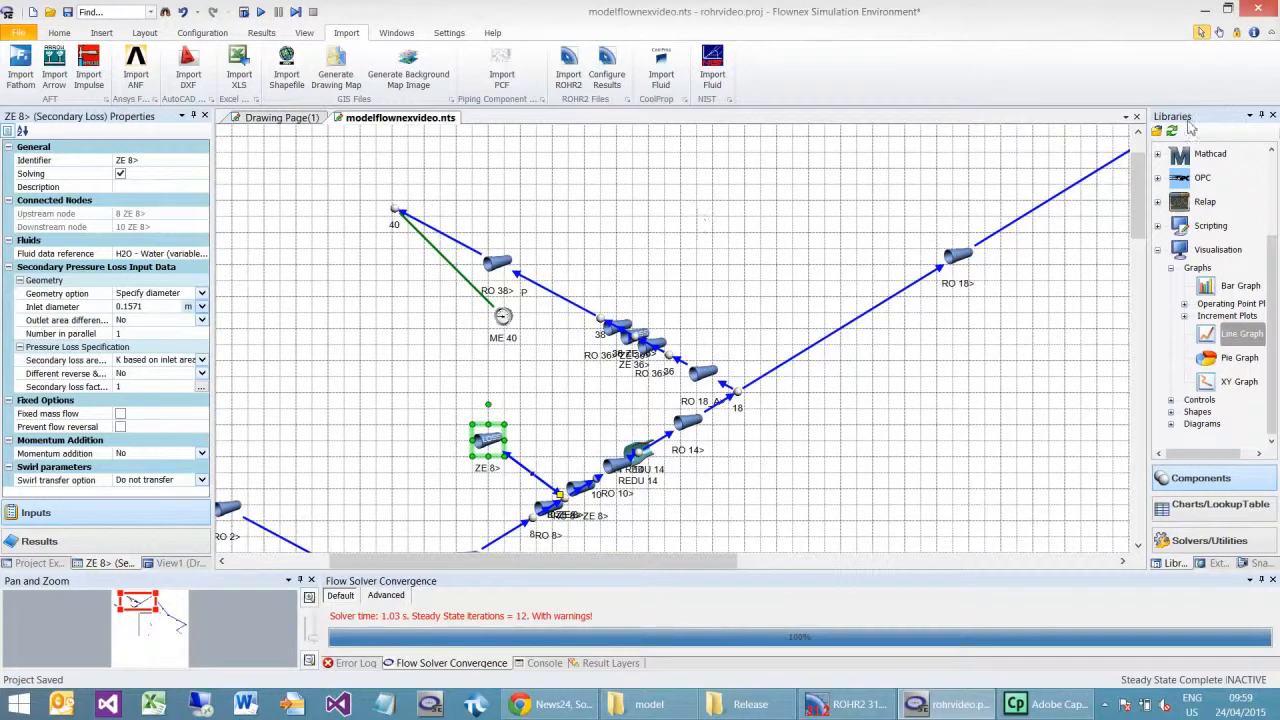
# Step: Set the line graph's history recording to a maximum display time of 1 s and a sample rate of 0.001 s
pyautogui.scroll(-3, 1138, 185)
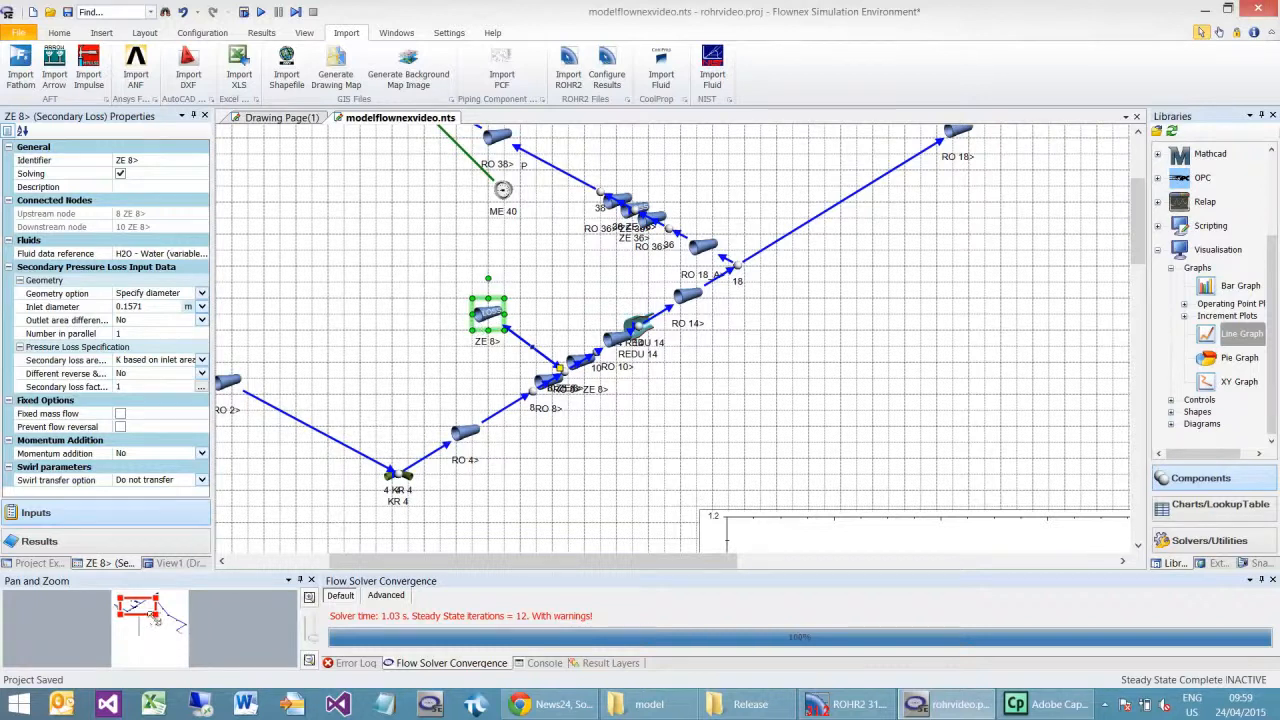
pyautogui.click(745, 537)
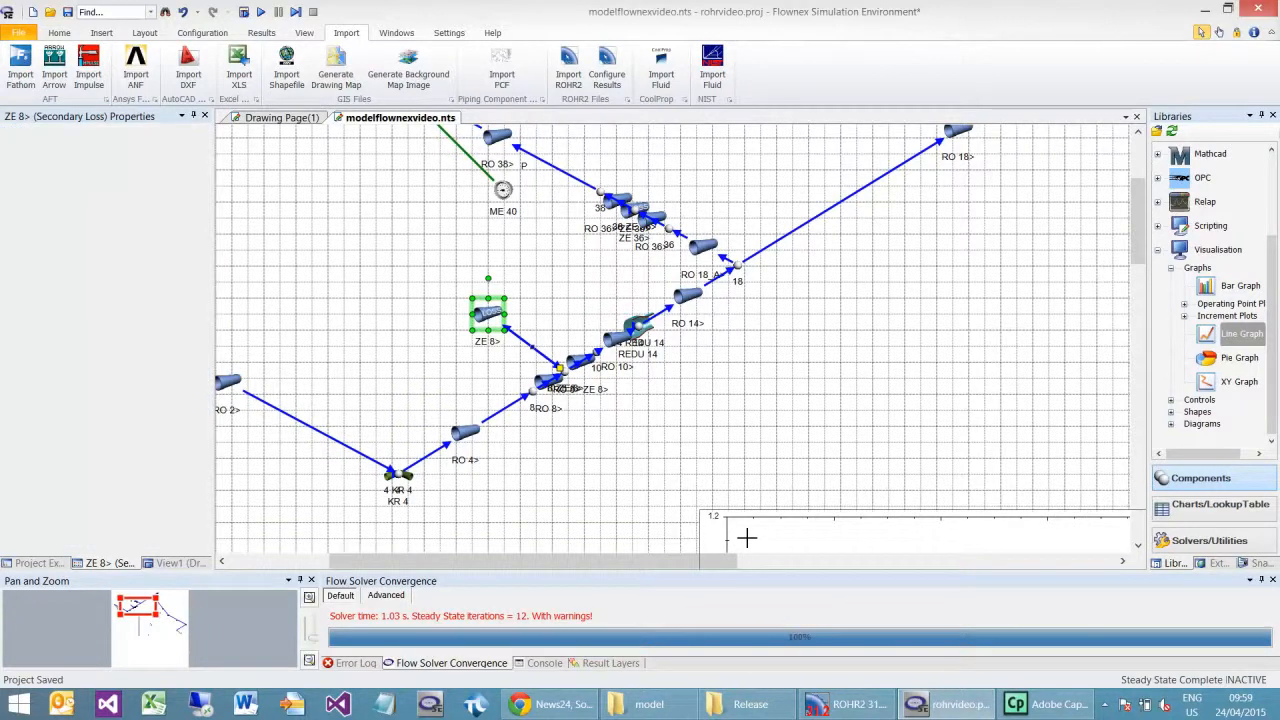
pyautogui.moveTo(204, 257); pyautogui.dragTo(204, 383)
pyautogui.click(142, 520)
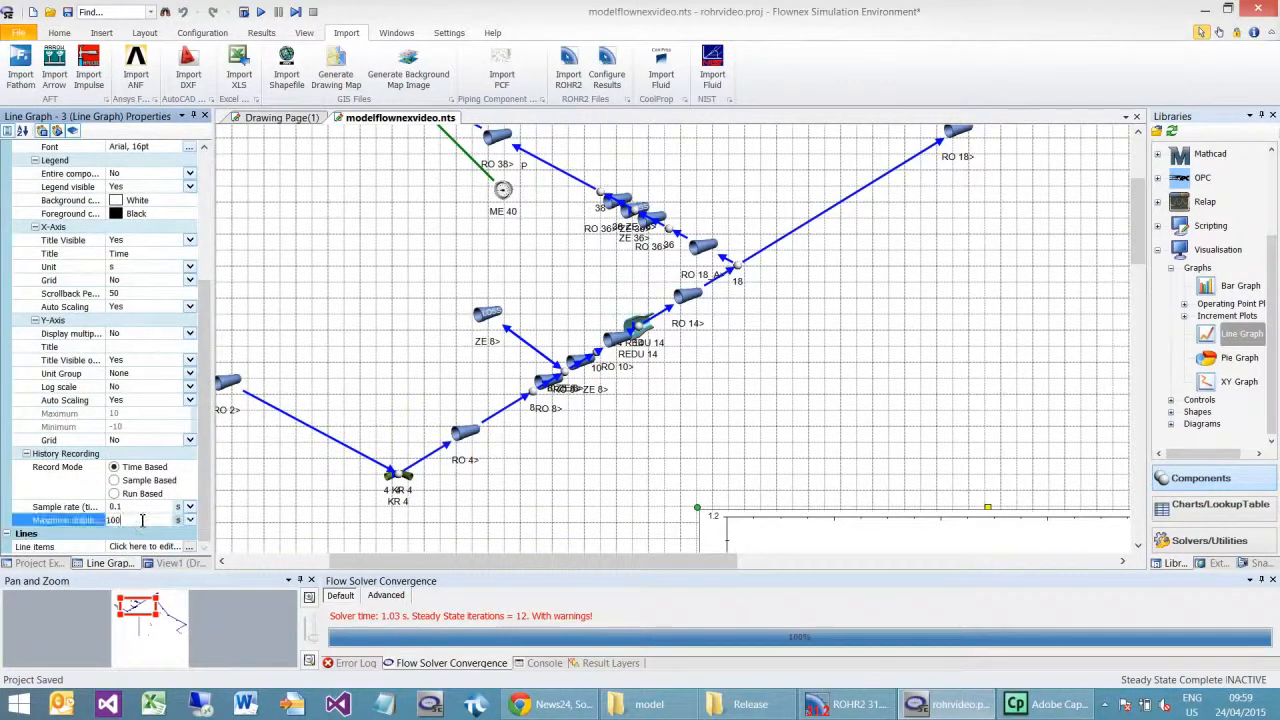
pyautogui.click(118, 508)
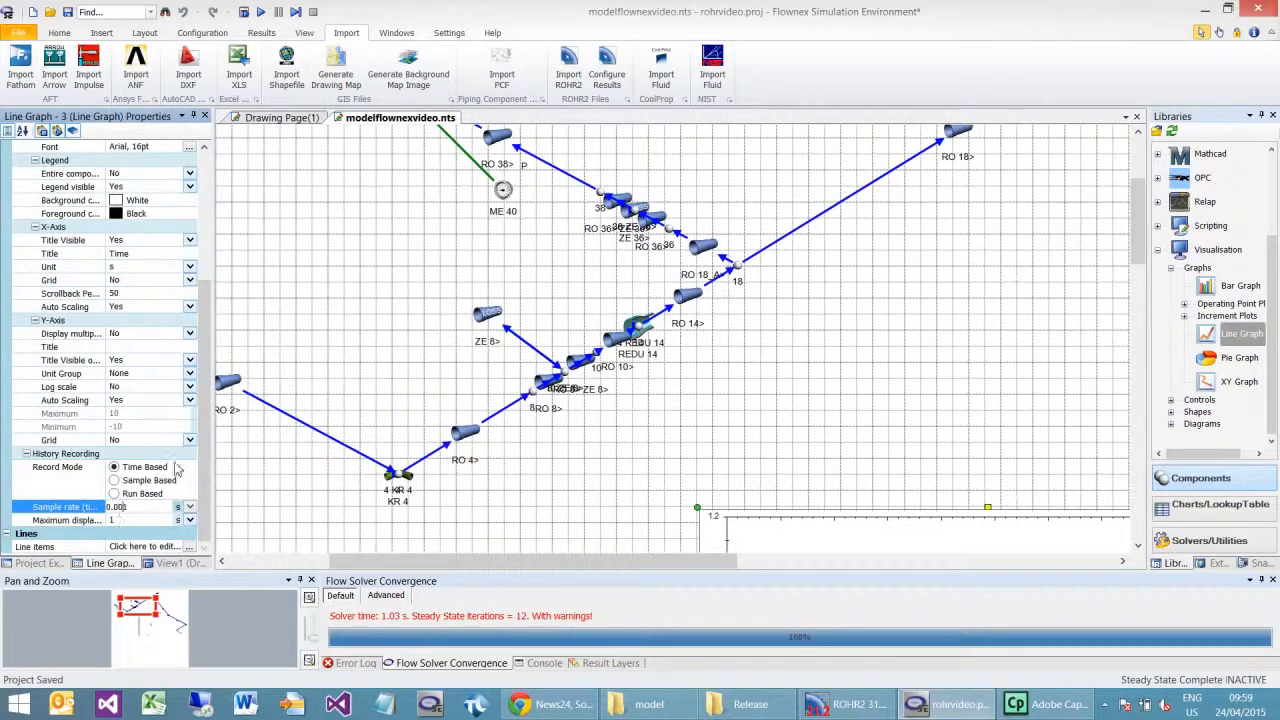
pyautogui.click(347, 255)
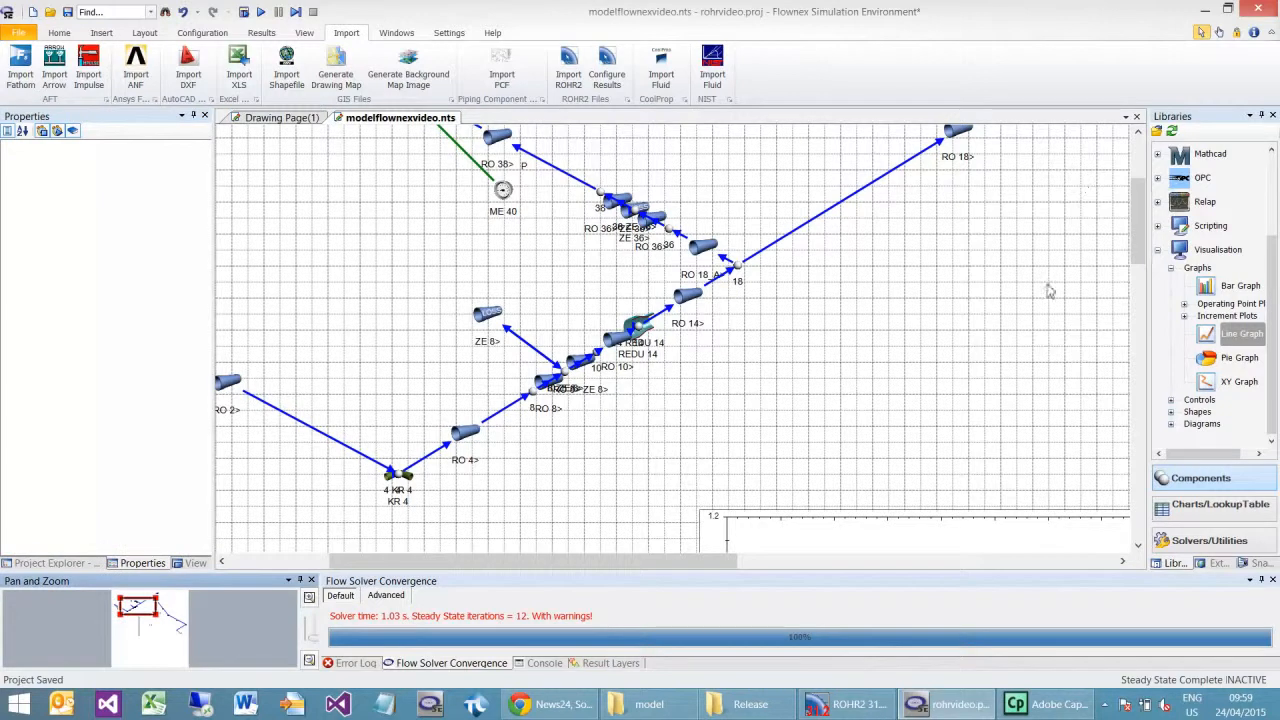
# Step: Add the mean pressure results of pipes RO 4> and RO 8> to the line graph
pyautogui.moveTo(158, 614); pyautogui.dragTo(198, 644)
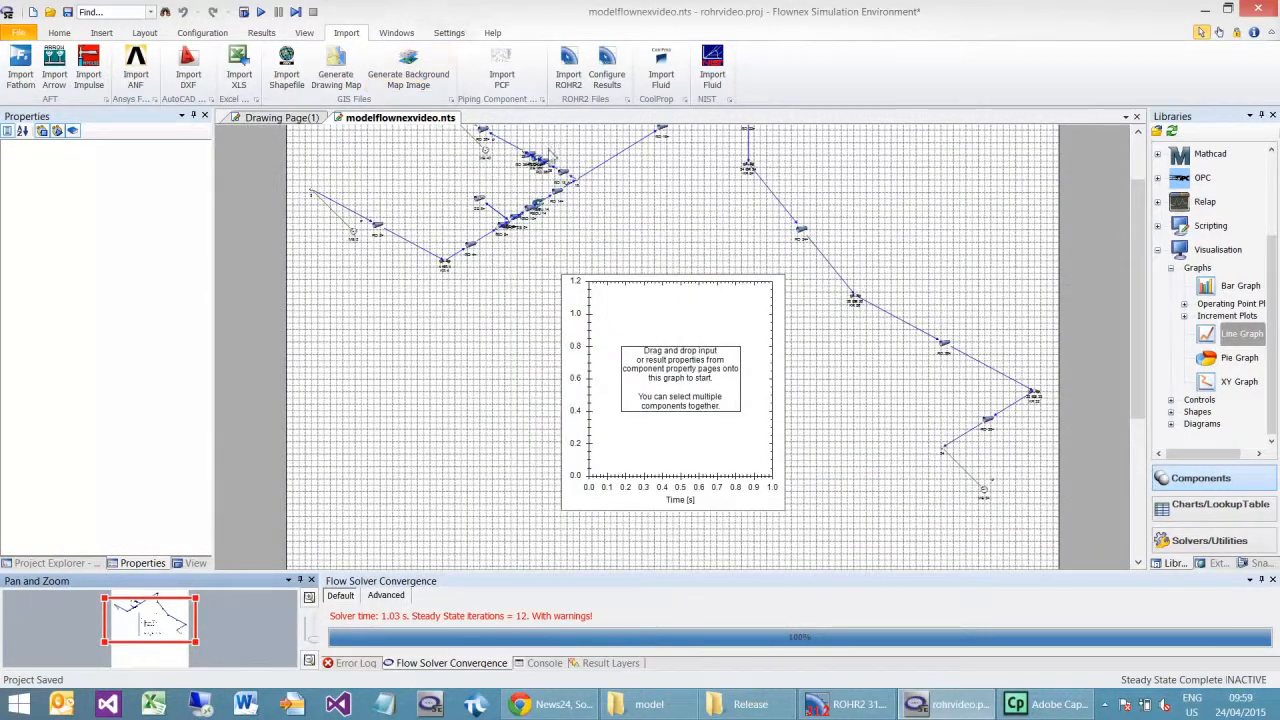
pyautogui.click(488, 238)
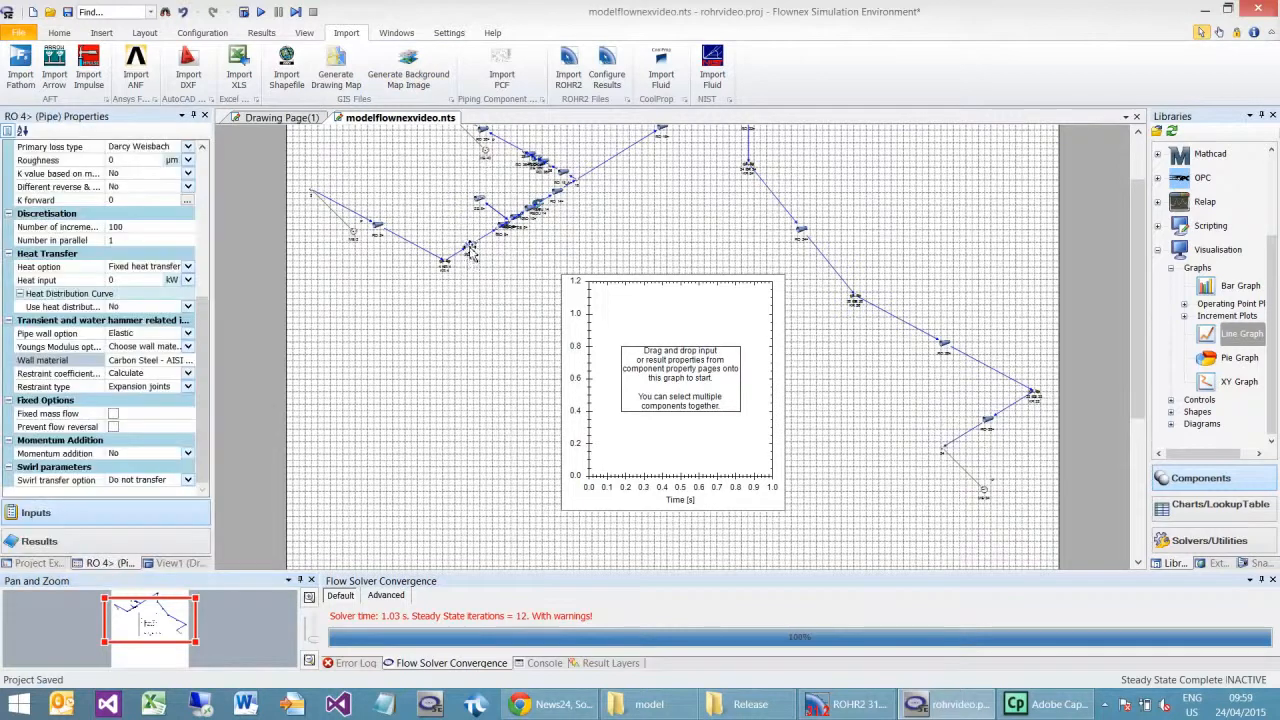
pyautogui.click(45, 541)
pyautogui.moveTo(55, 308); pyautogui.dragTo(660, 380)
pyautogui.click(503, 224)
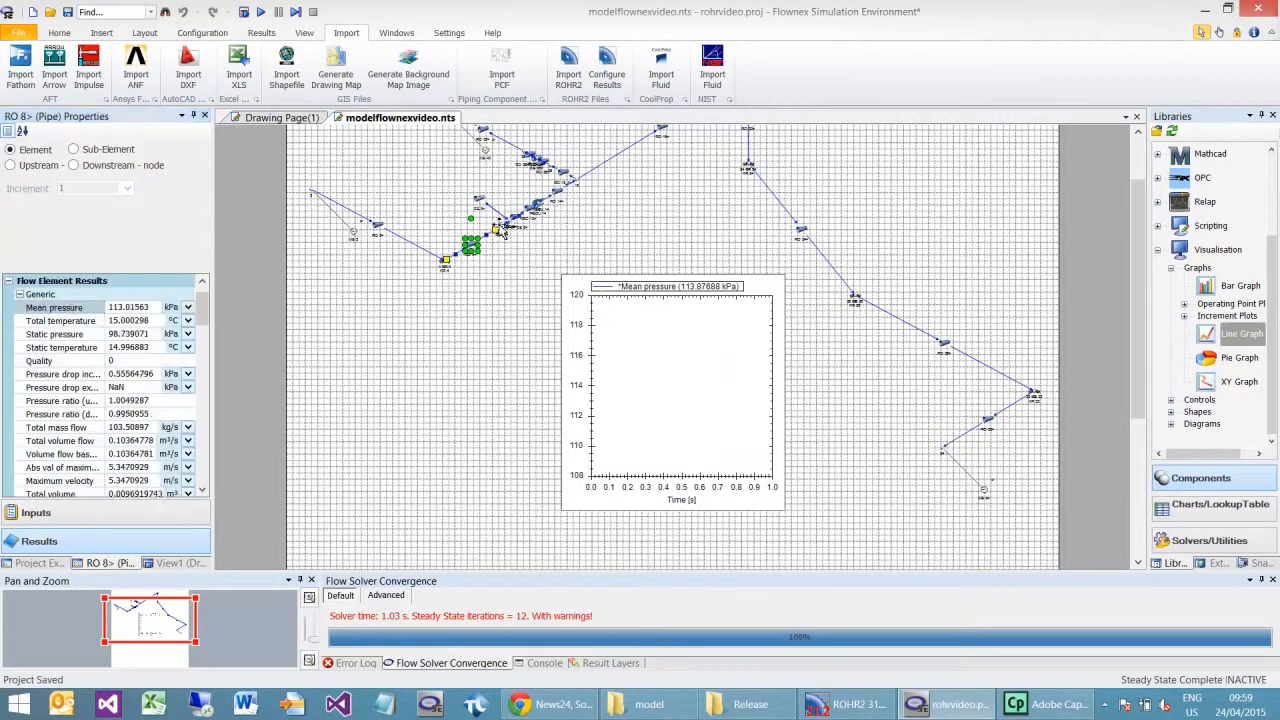
pyautogui.moveTo(40, 308); pyautogui.dragTo(675, 378)
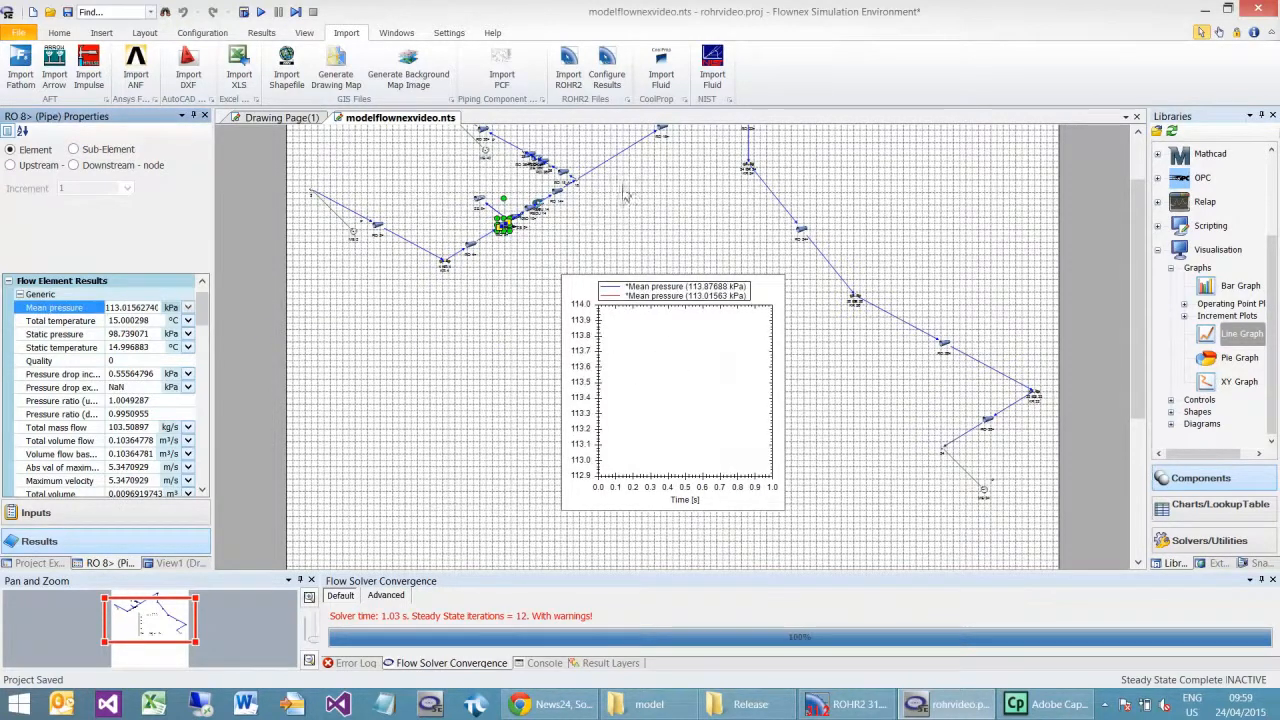
# Step: Run the transient simulation to about 520 ms, pause it, and set the Scheduler's time step size to 1 ms
pyautogui.click(259, 12)
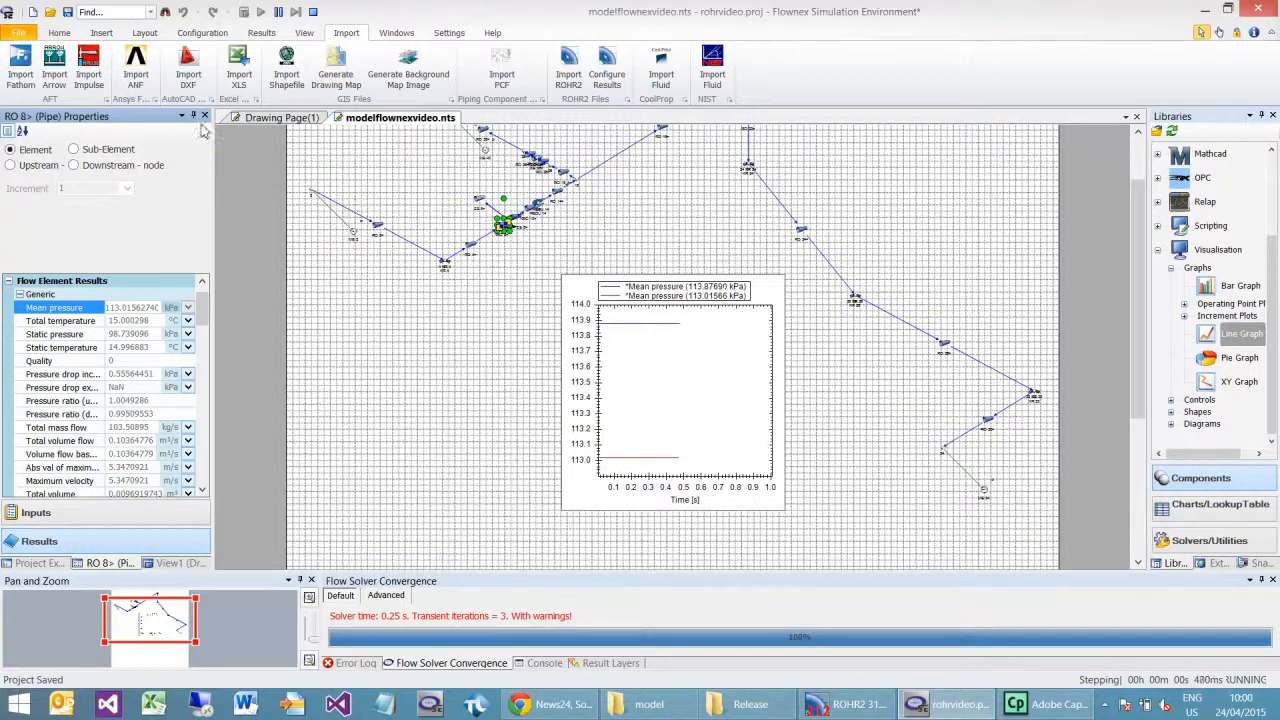
pyautogui.click(280, 12)
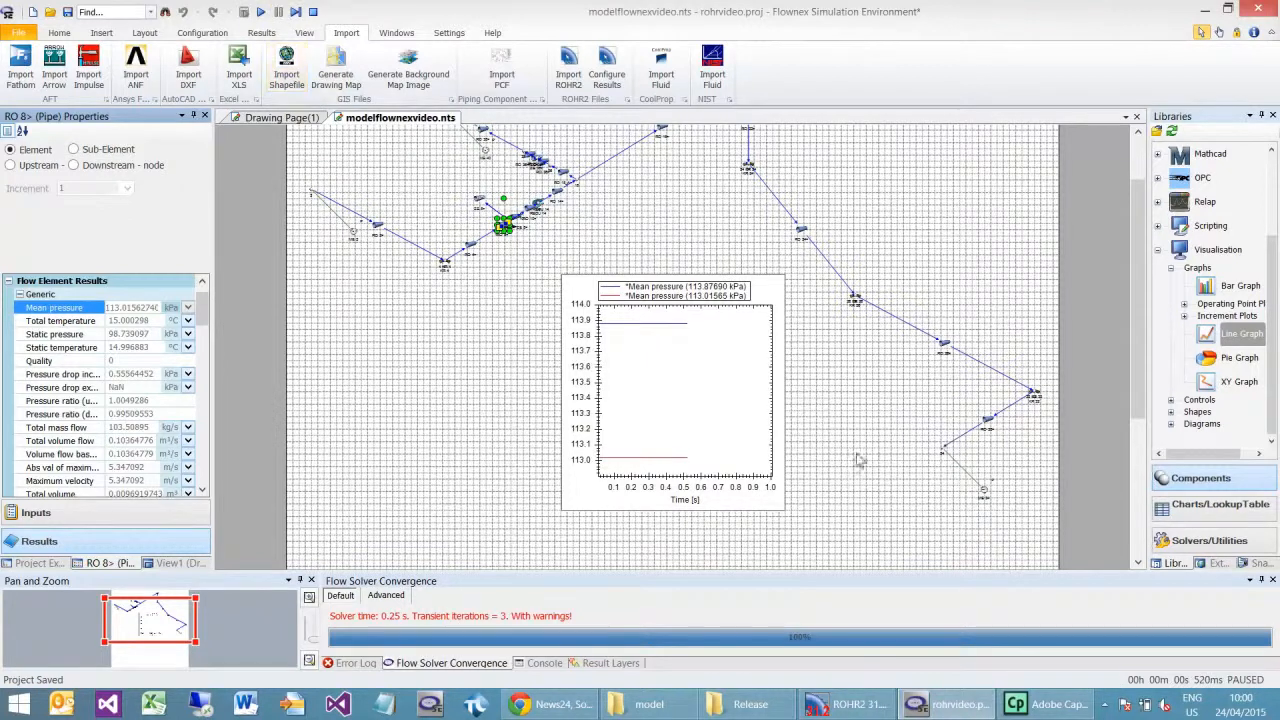
pyautogui.click(1208, 548)
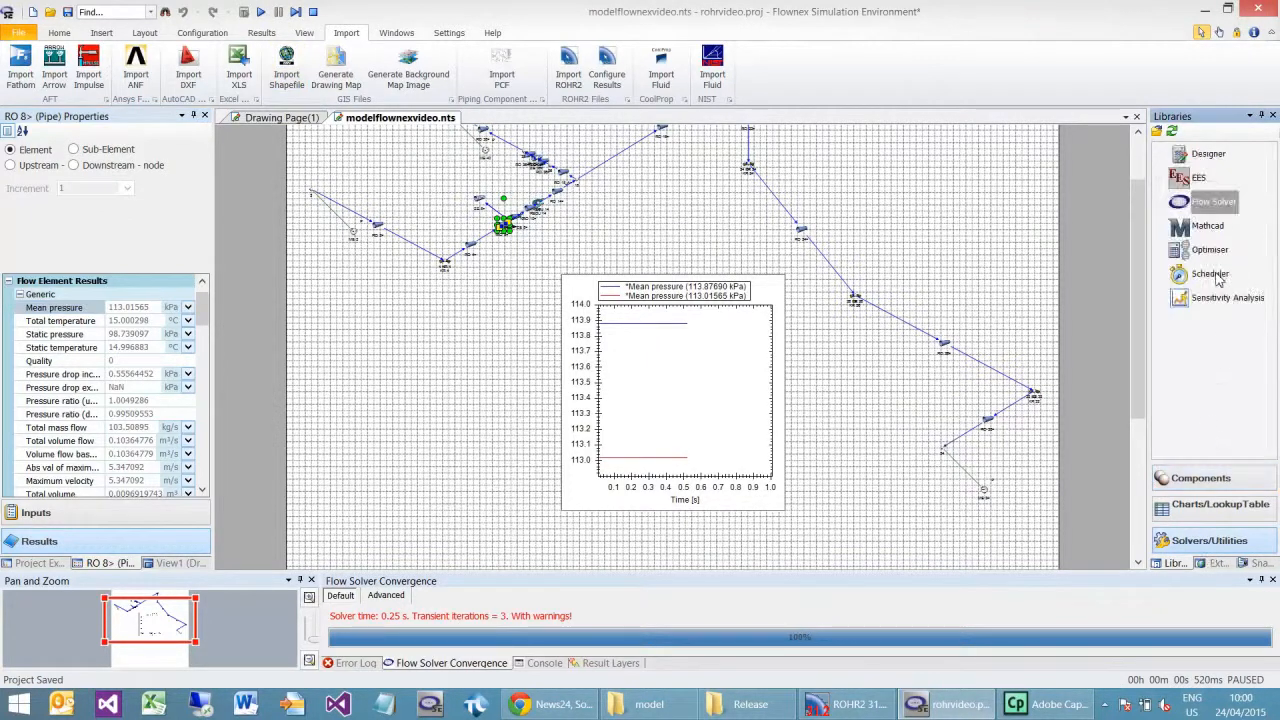
pyautogui.click(1214, 276)
pyautogui.doubleClick(136, 255)
pyautogui.write('1')
pyautogui.click(372, 327)
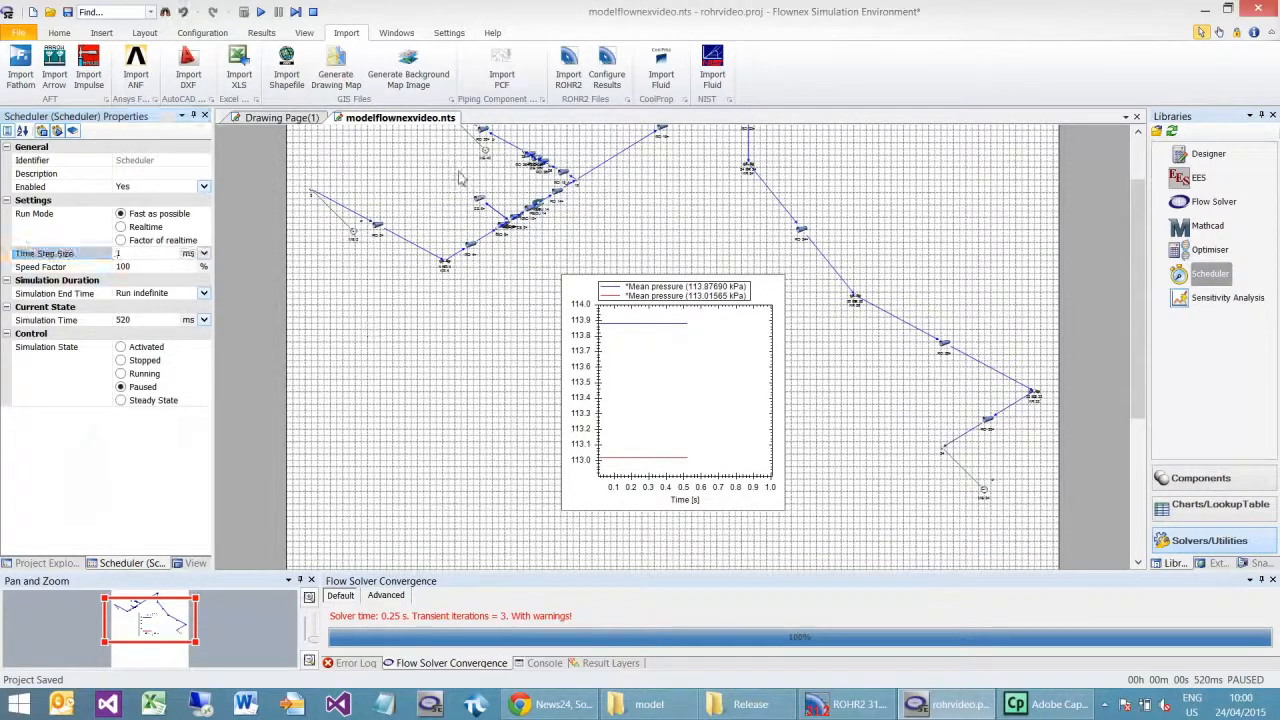
# Step: Close the valve by setting the inlet diameter of secondary loss ZE 8> to 0 m, and resume the simulation
pyautogui.click(480, 205)
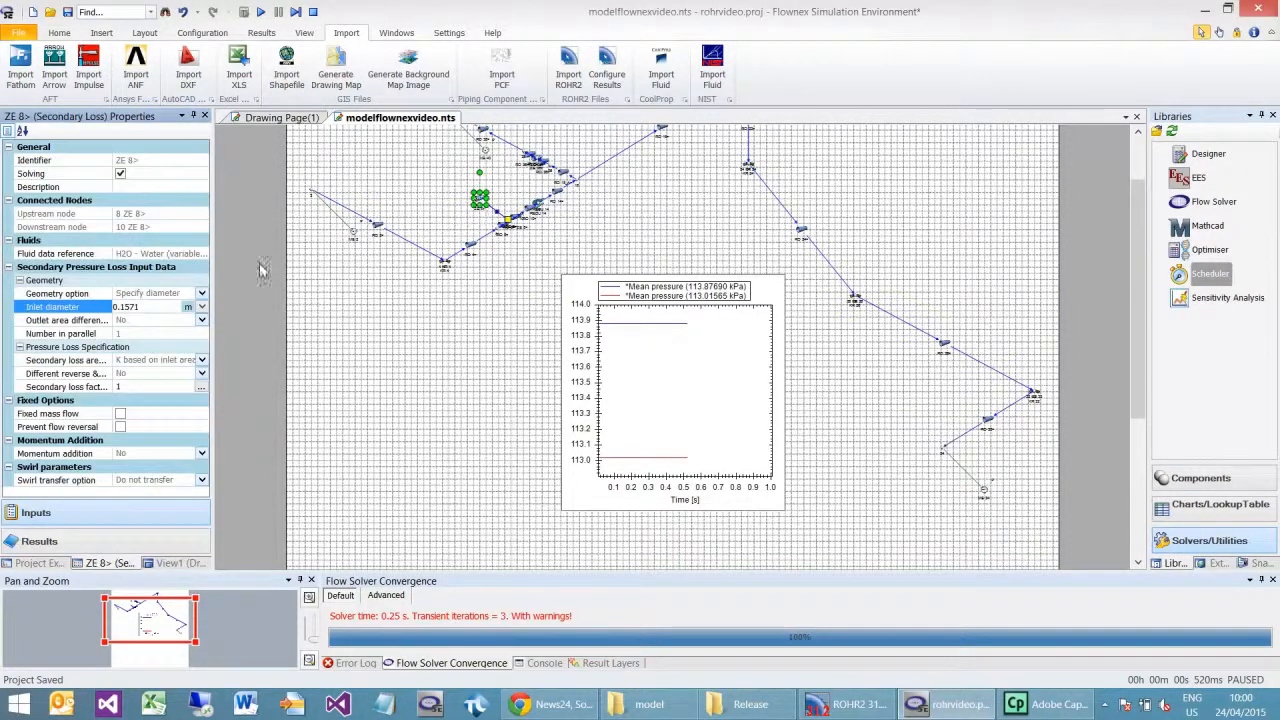
pyautogui.click(154, 309)
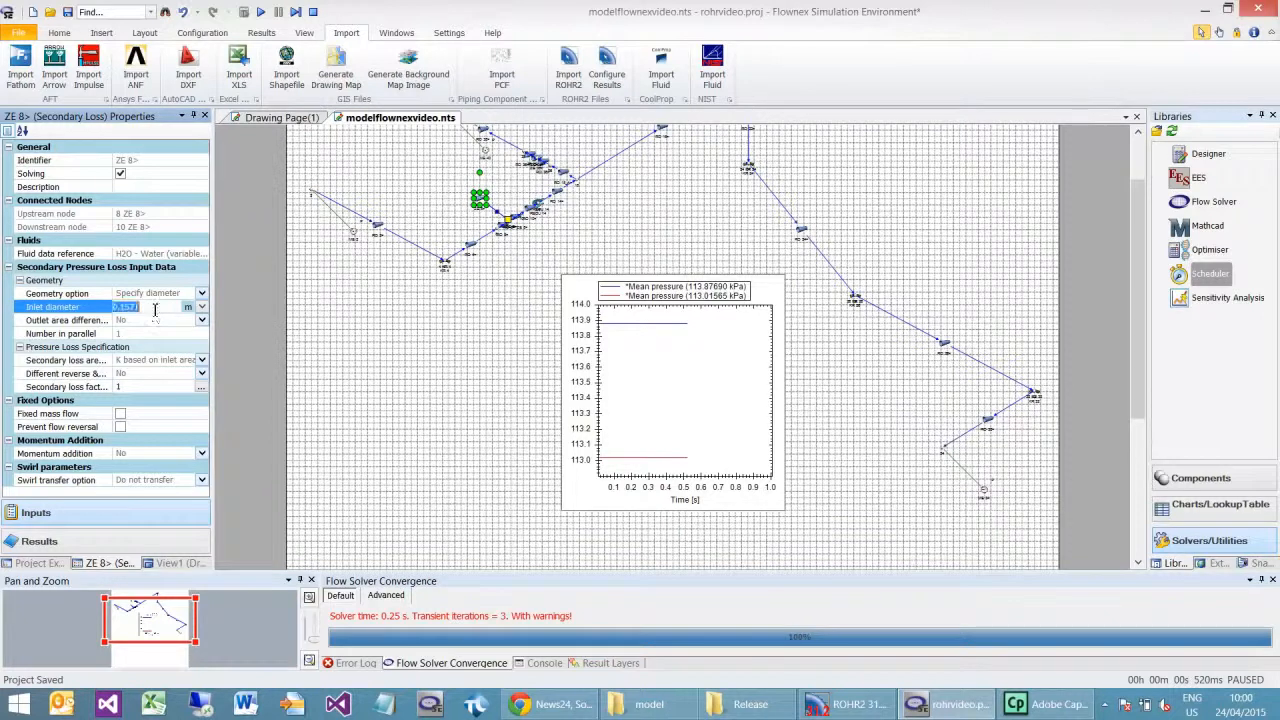
pyautogui.write('0')
pyautogui.click(487, 330)
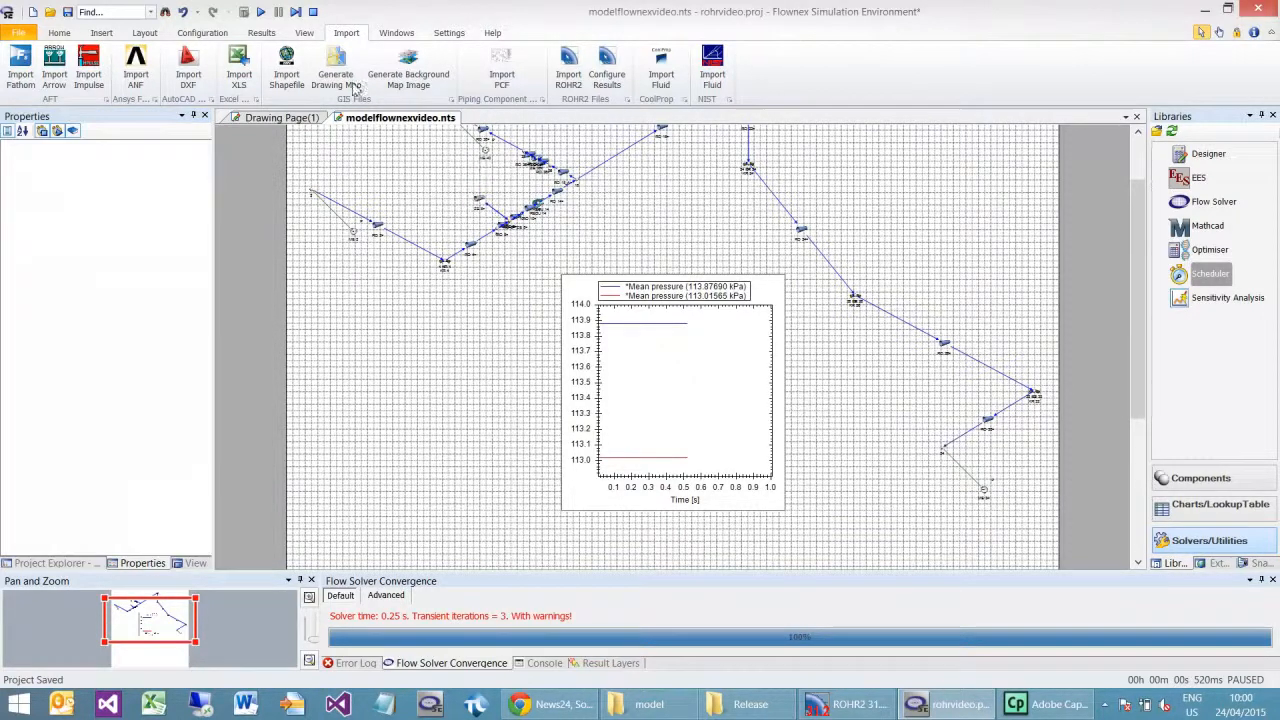
pyautogui.click(261, 13)
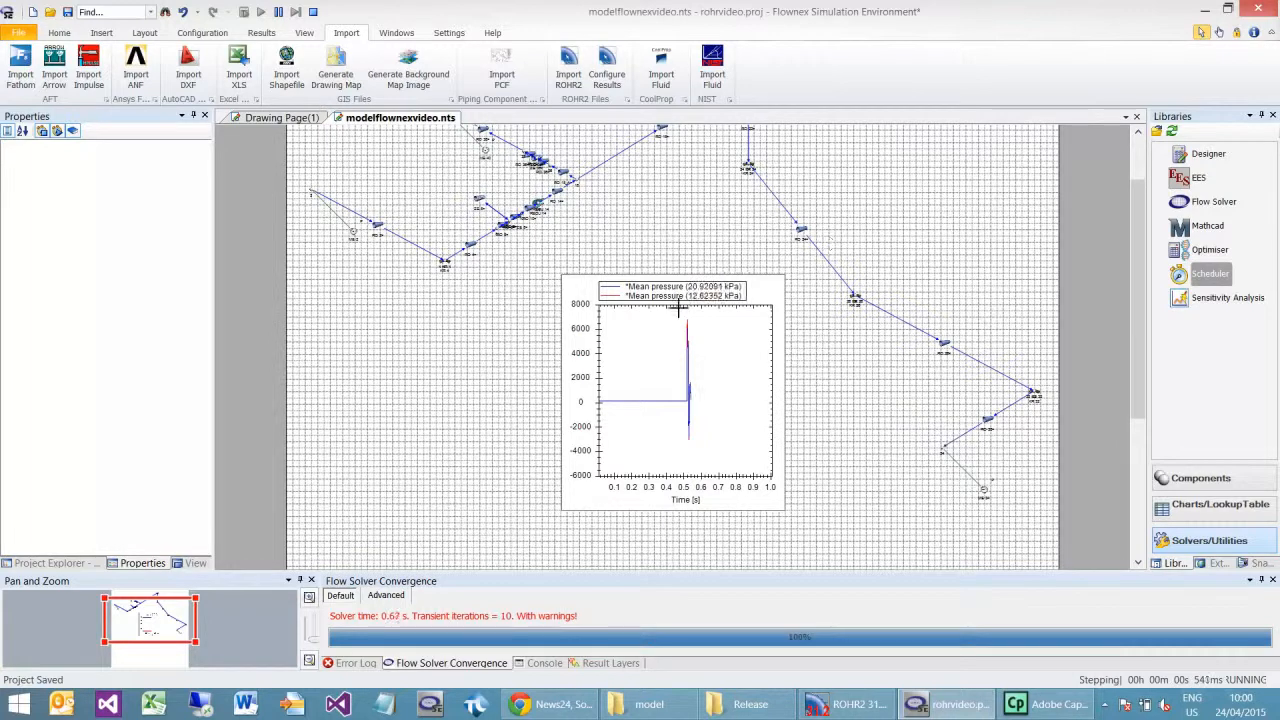
# Step: Zoom in on the pressure spike in the line graph to examine it, and restore the full graph view
pyautogui.moveTo(675, 318); pyautogui.dragTo(722, 460)
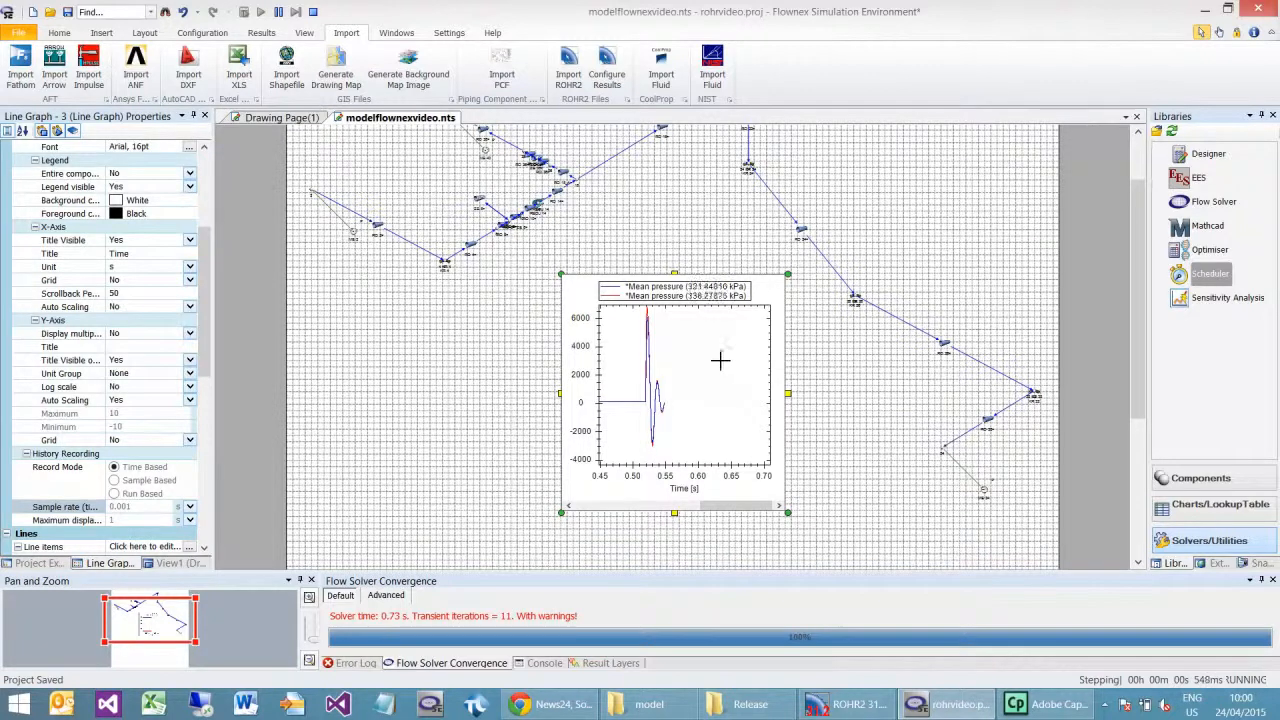
pyautogui.rightClick(720, 360)
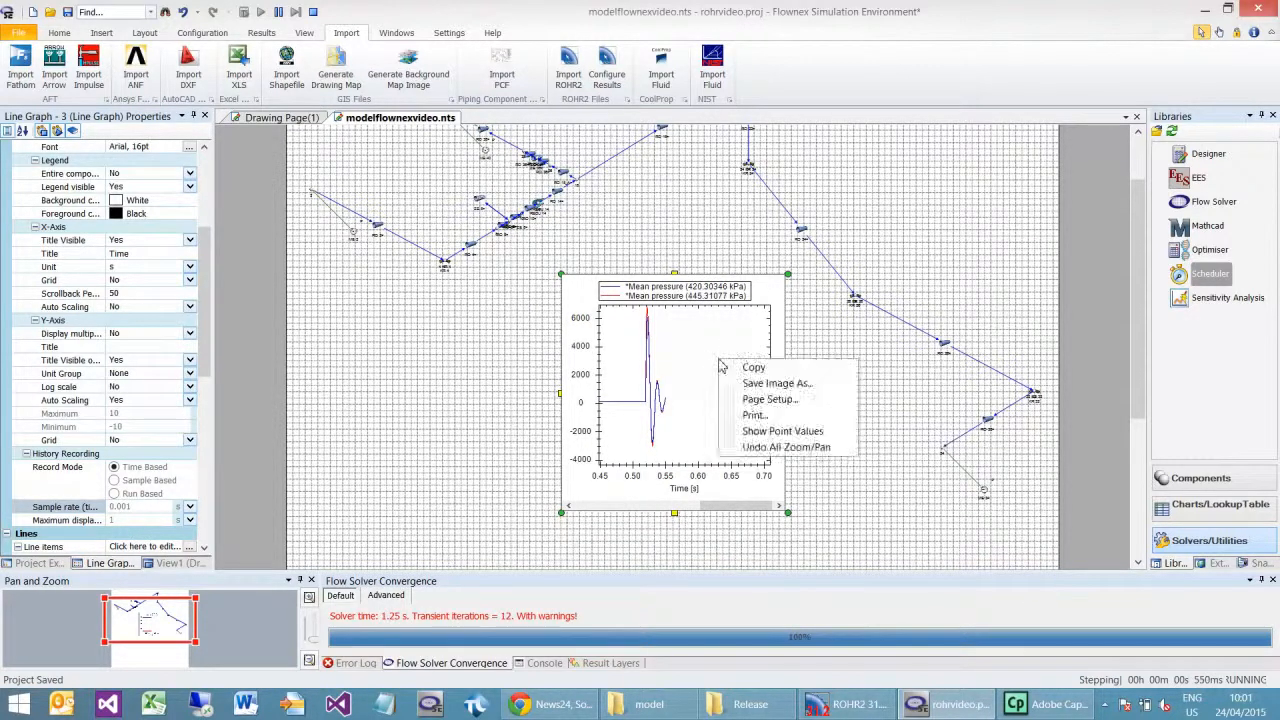
pyautogui.click(787, 448)
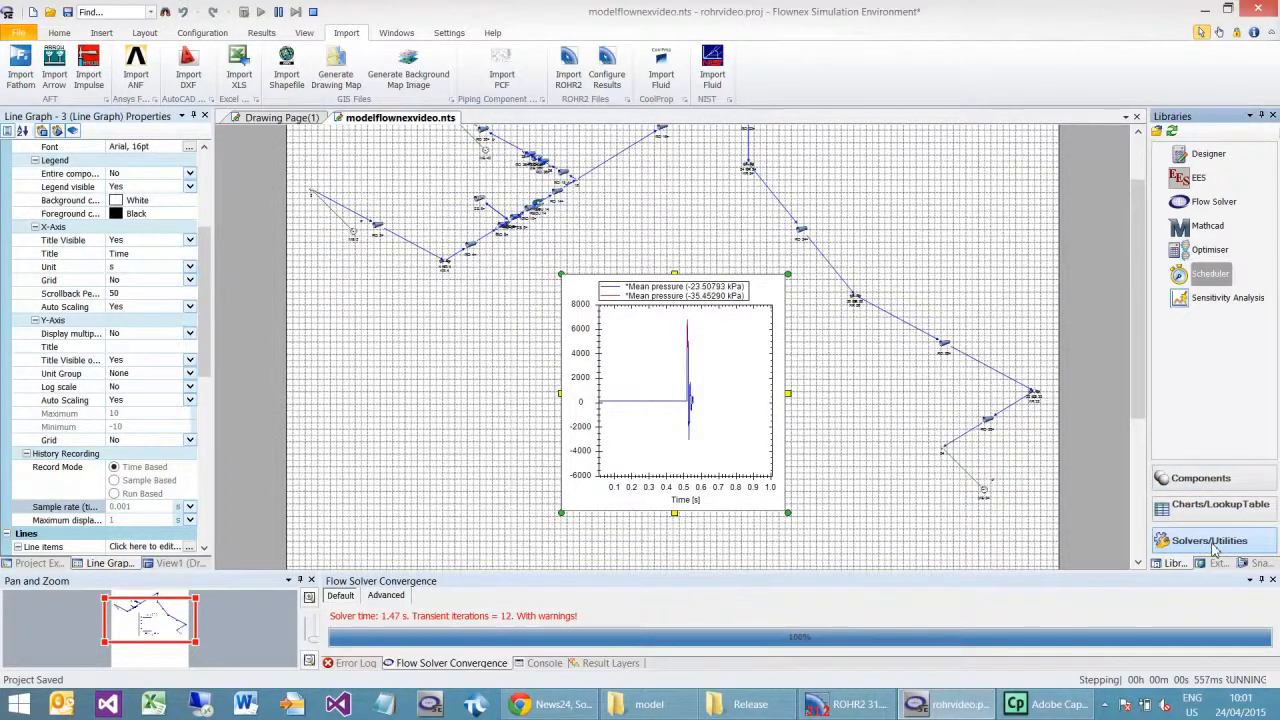
# Step: Set the Scheduler's time step size to 10 ms while the simulation is running
pyautogui.click(1207, 275)
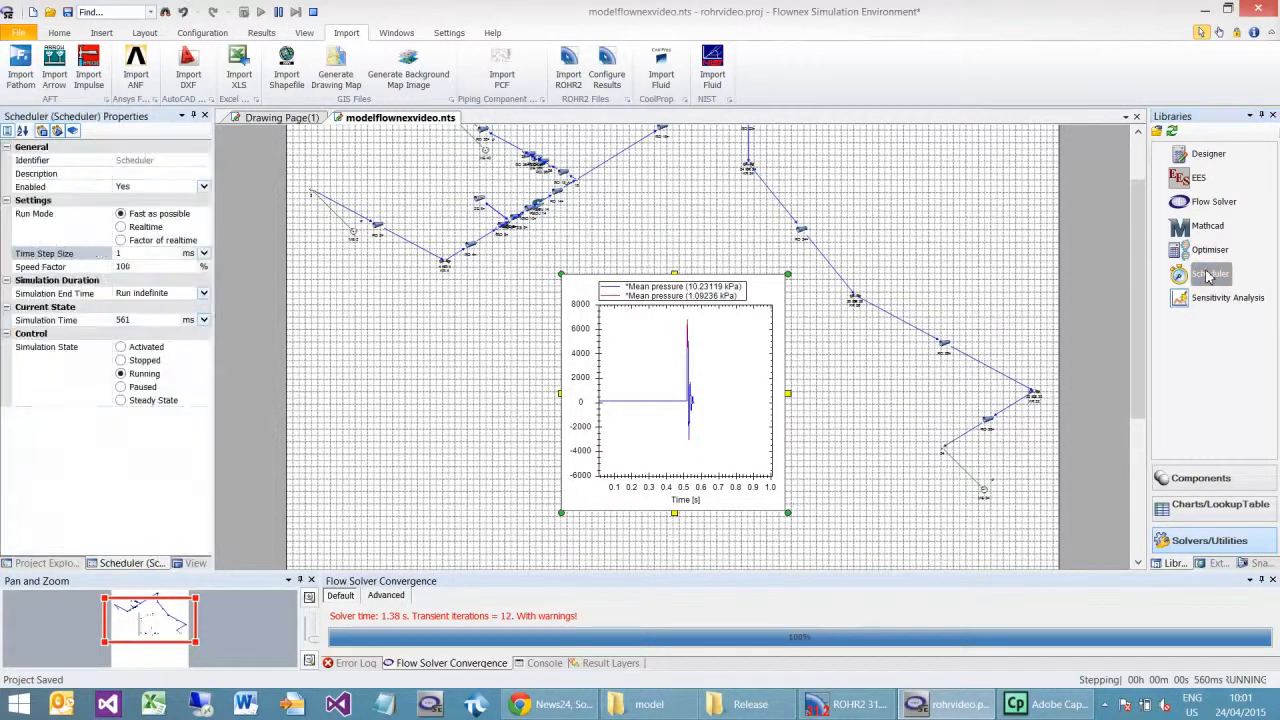
pyautogui.click(151, 257)
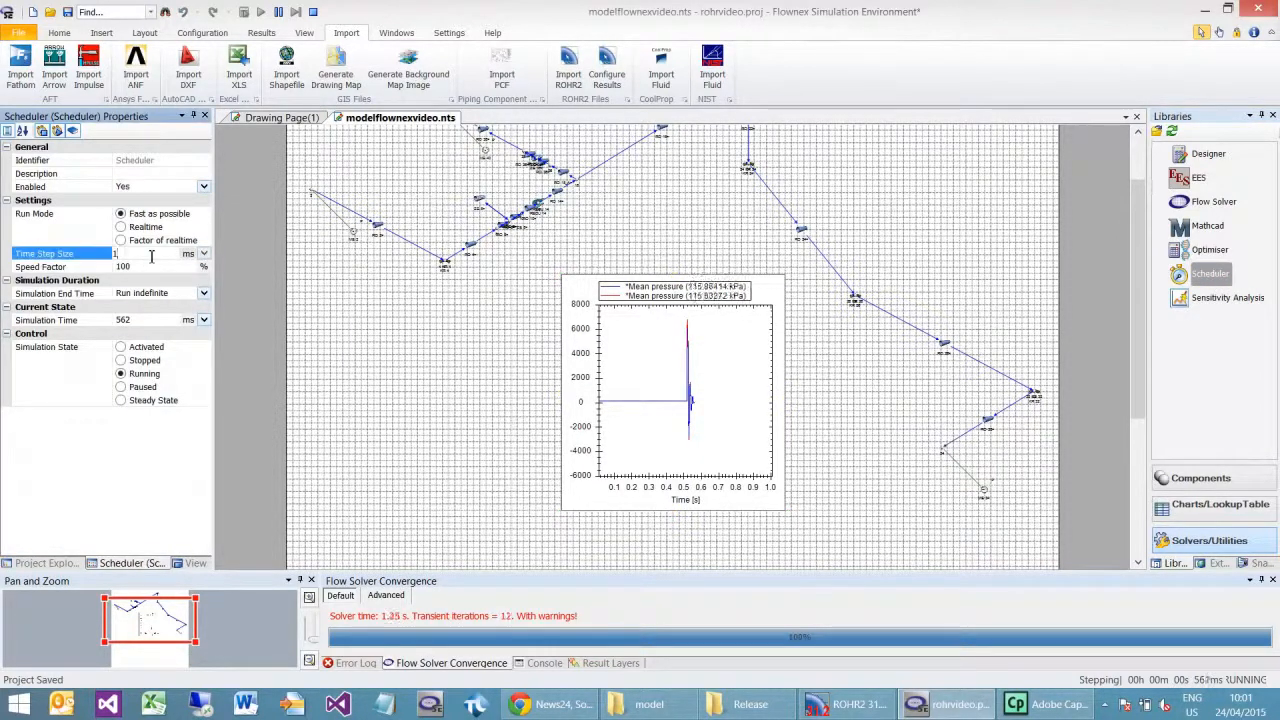
pyautogui.write('0')
pyautogui.click(651, 214)
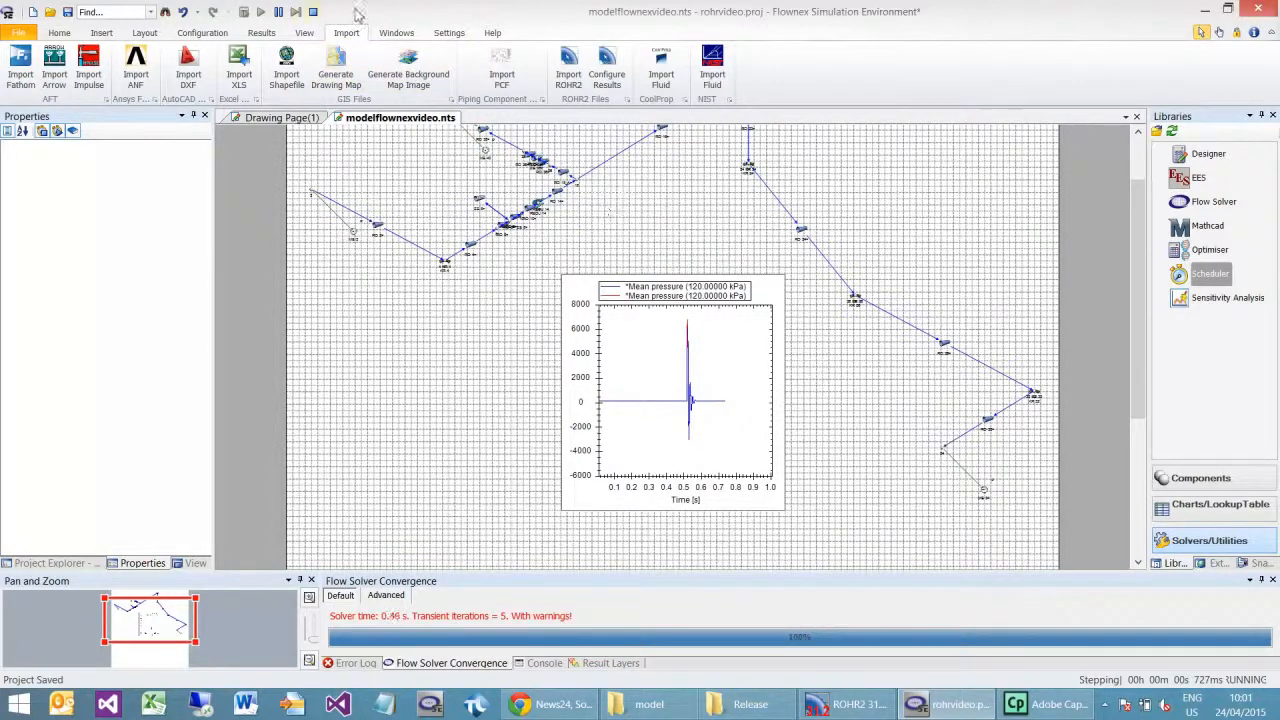
# Step: Stop the simulation and review the ROHR2 results setup with its output configuration and force definitions
pyautogui.click(312, 12)
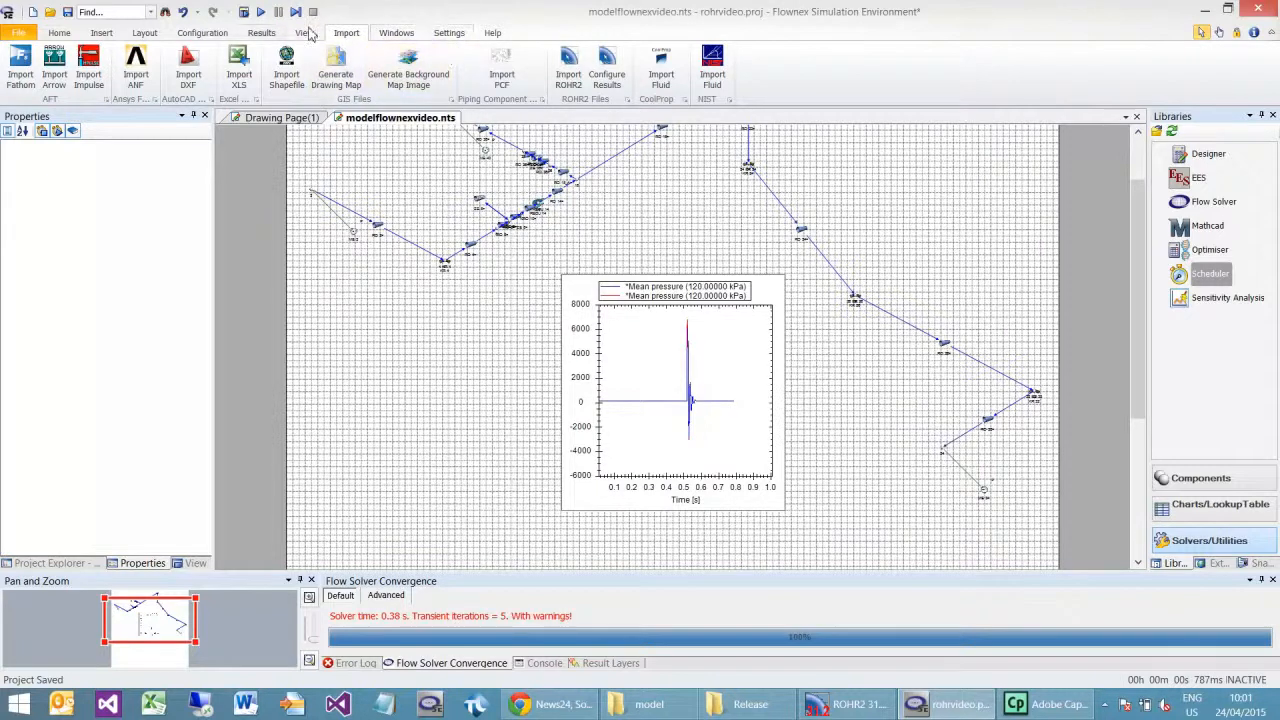
pyautogui.click(604, 66)
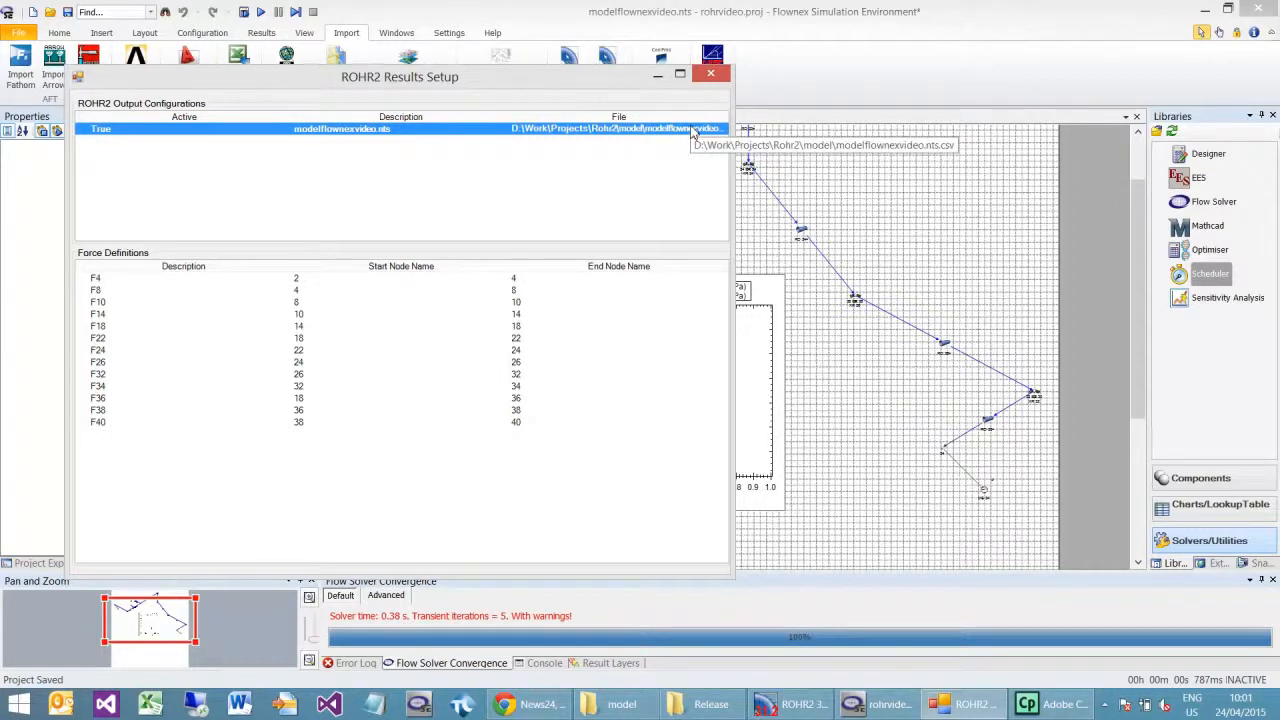
pyautogui.click(717, 79)
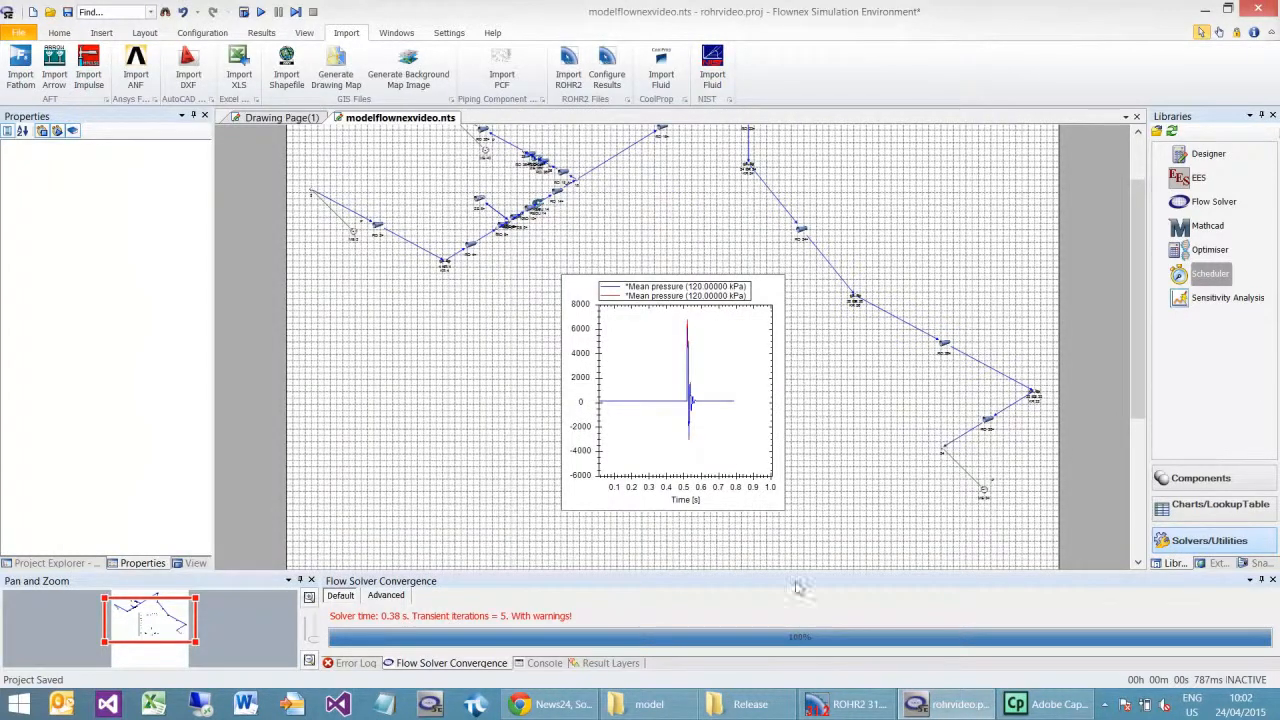
# Step: Switch to ROHR2 and open the fluid hammer settings of load case Stoss1
pyautogui.click(822, 705)
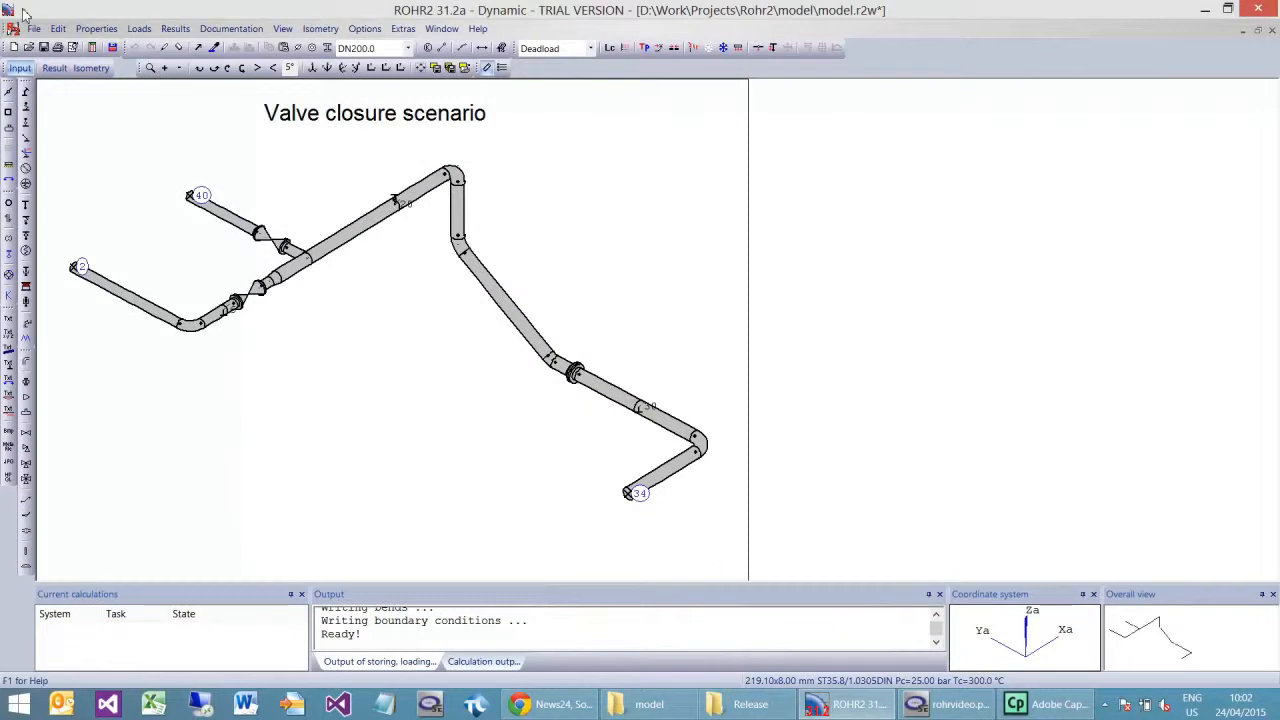
pyautogui.click(139, 28)
pyautogui.click(160, 47)
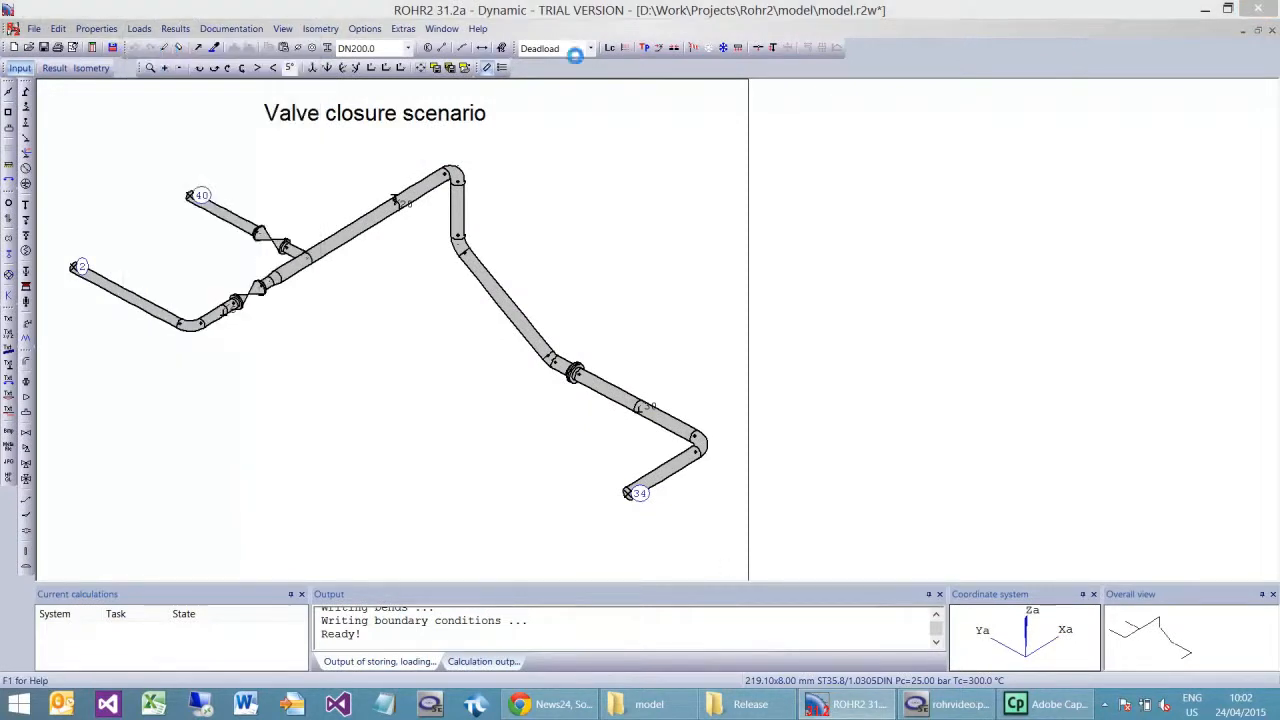
pyautogui.moveTo(452, 130)
pyautogui.mouseDown()
pyautogui.moveTo(914, 134)
pyautogui.moveTo(861, 126)
pyautogui.mouseUp()
pyautogui.click(592, 227)
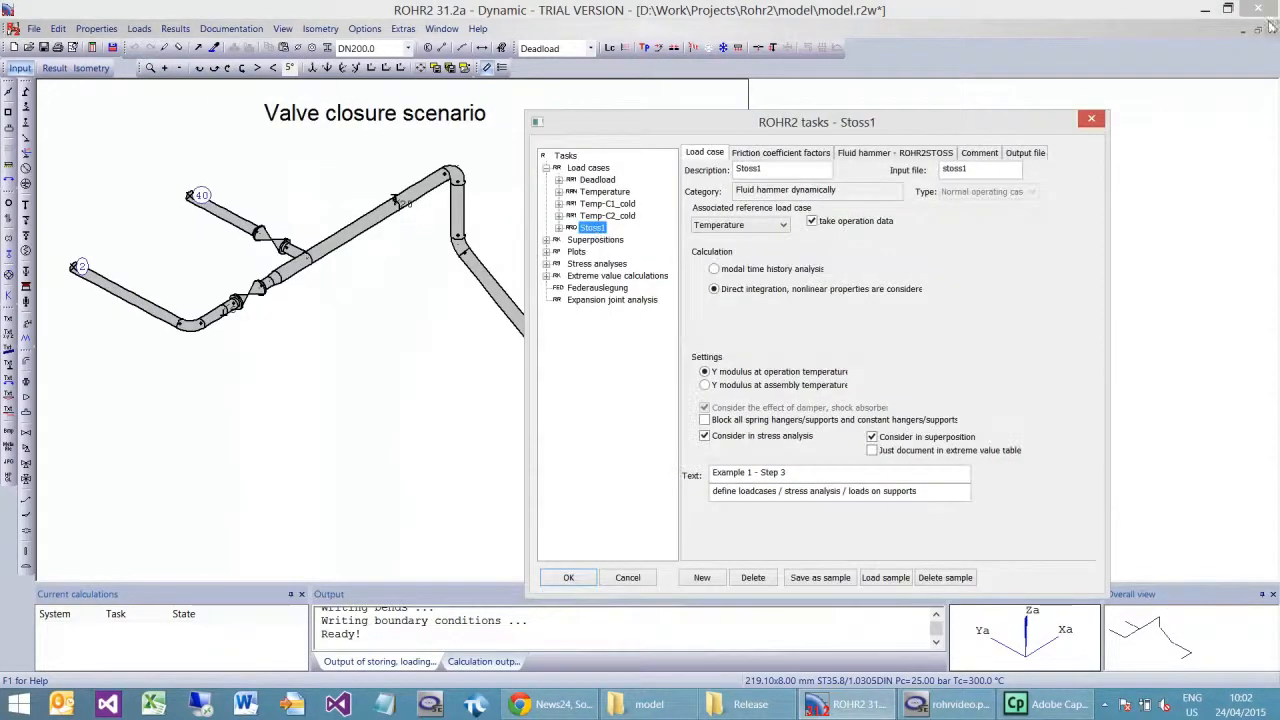
pyautogui.click(935, 152)
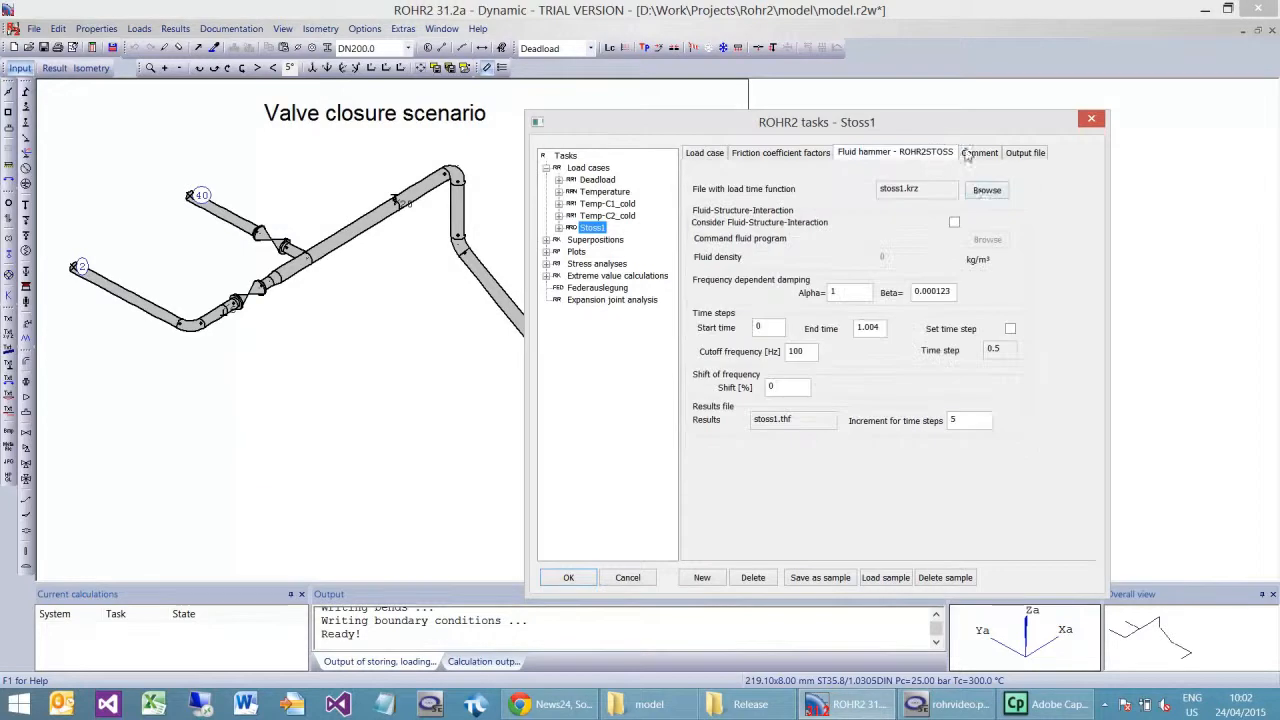
# Step: Load modelflownexvideo.nts.csv from the model folder as the load time function file for Stoss1
pyautogui.click(987, 191)
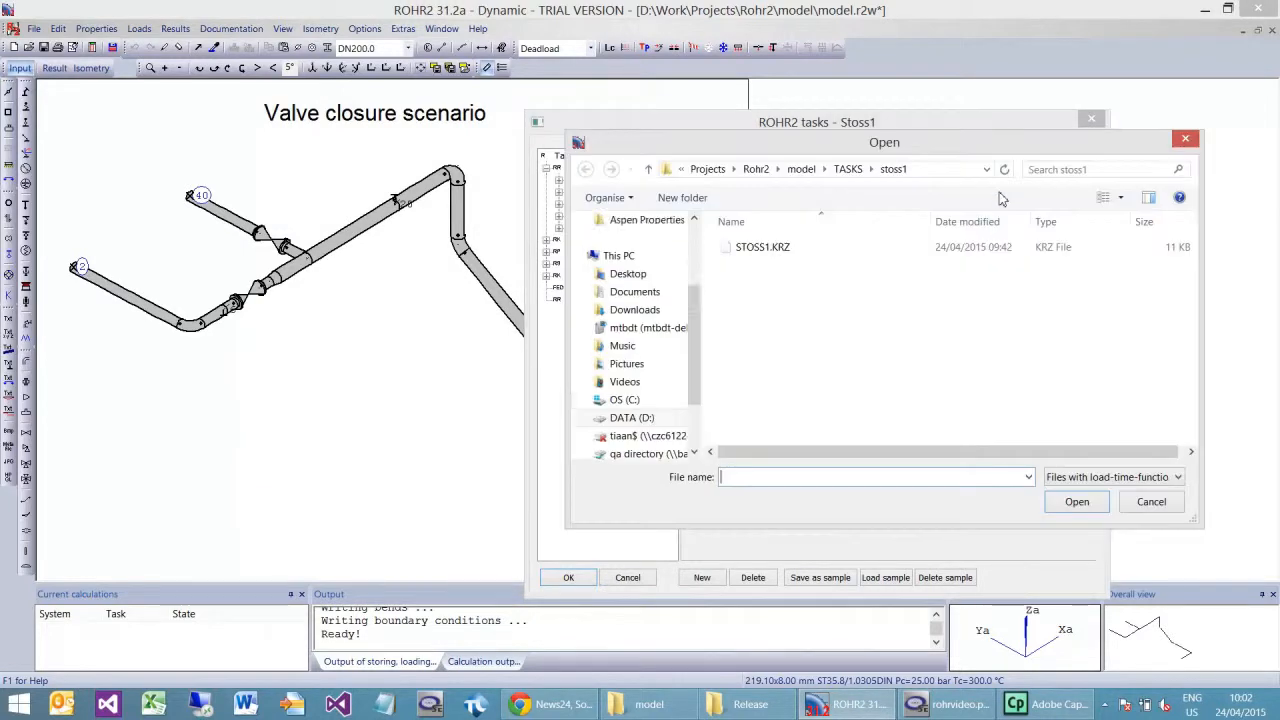
pyautogui.click(801, 170)
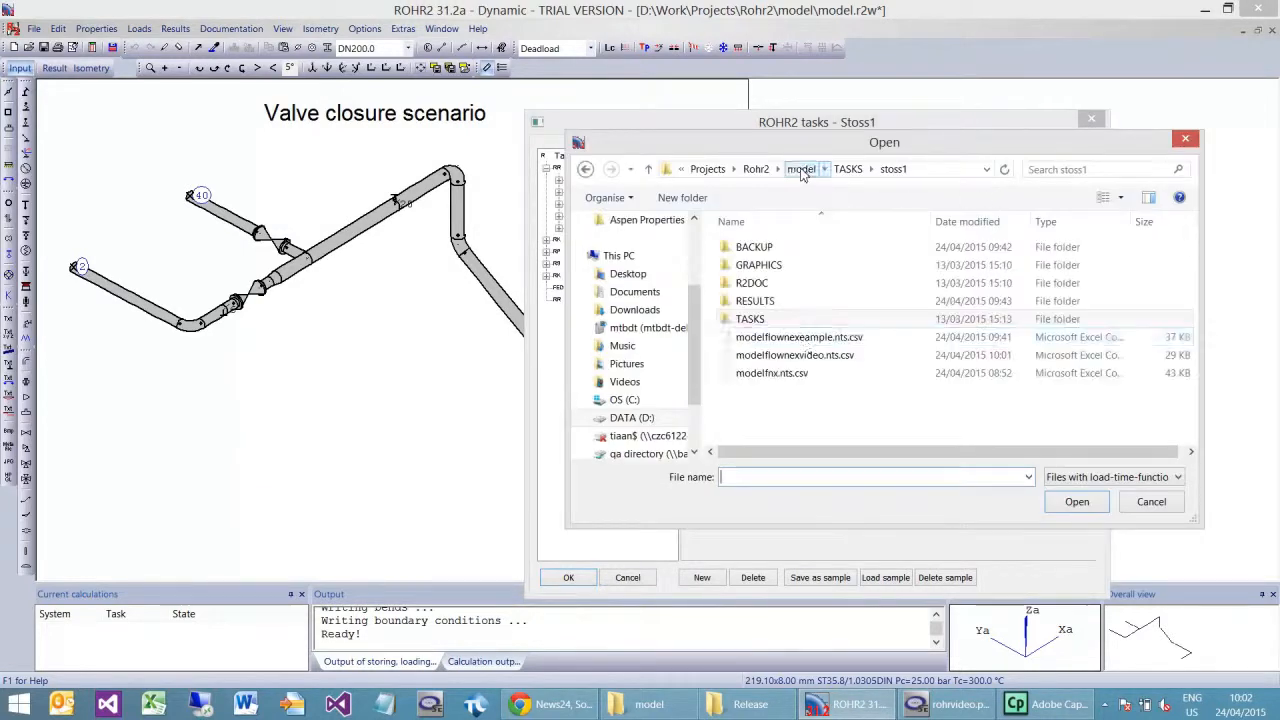
pyautogui.doubleClick(811, 364)
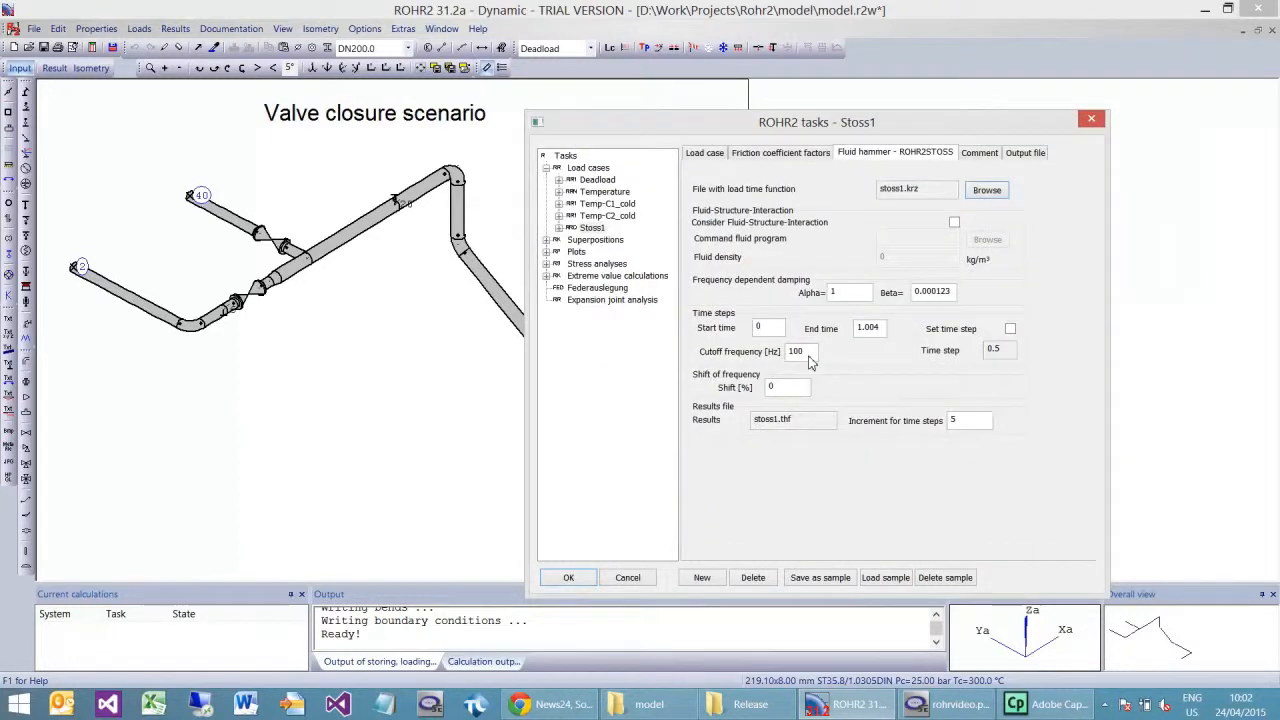
pyautogui.click(887, 408)
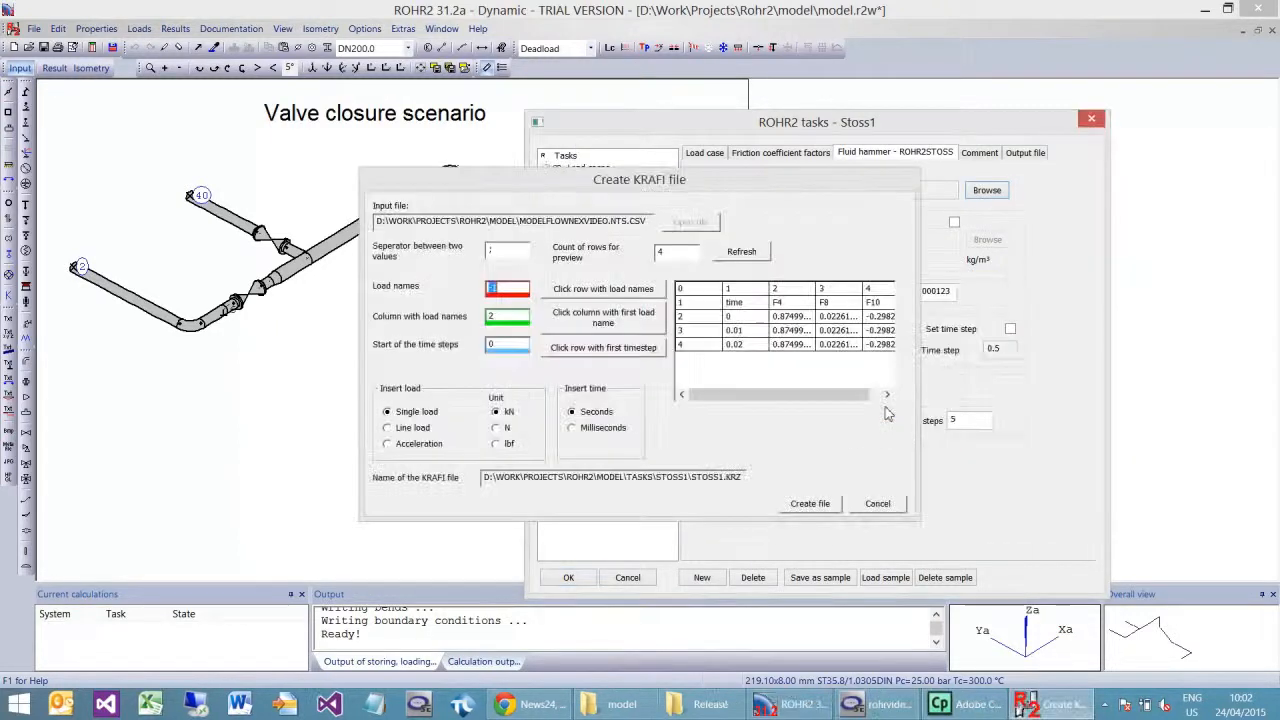
# Step: Create stoss1.krz from the CSV with load names in row 1, first load column 2 and first time step in row 2, and close the task settings
pyautogui.click(612, 290)
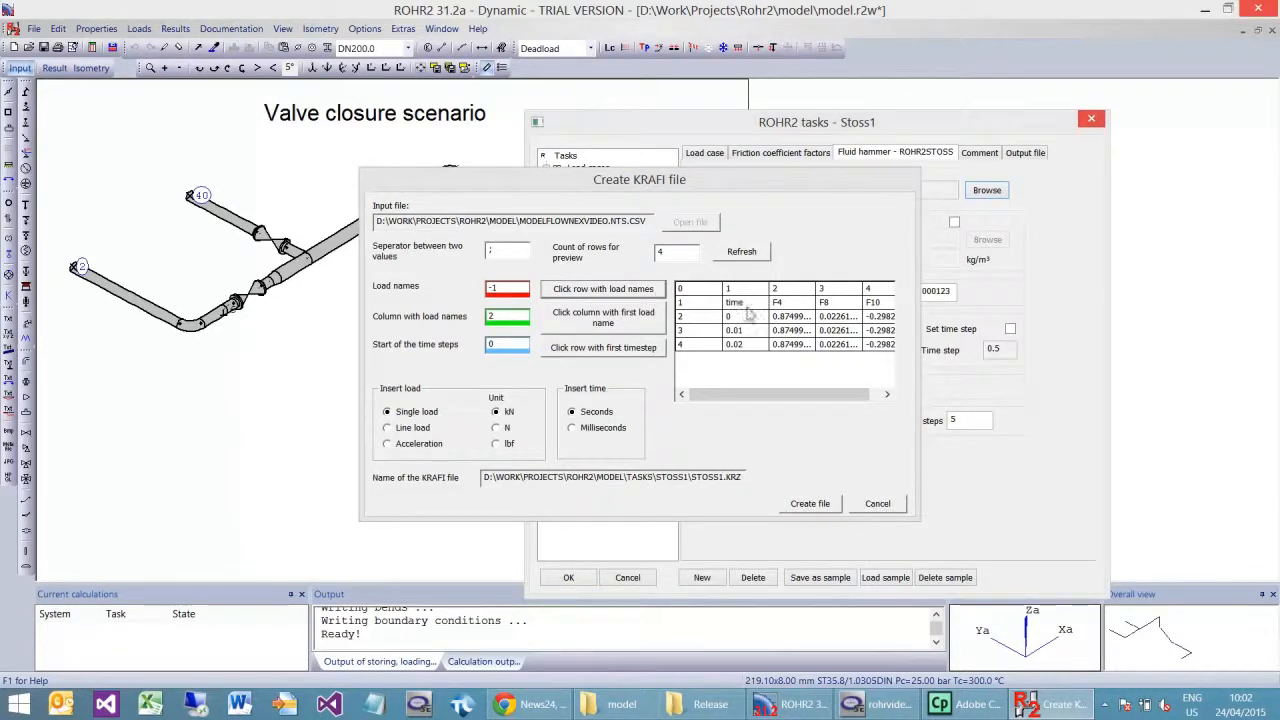
pyautogui.click(700, 305)
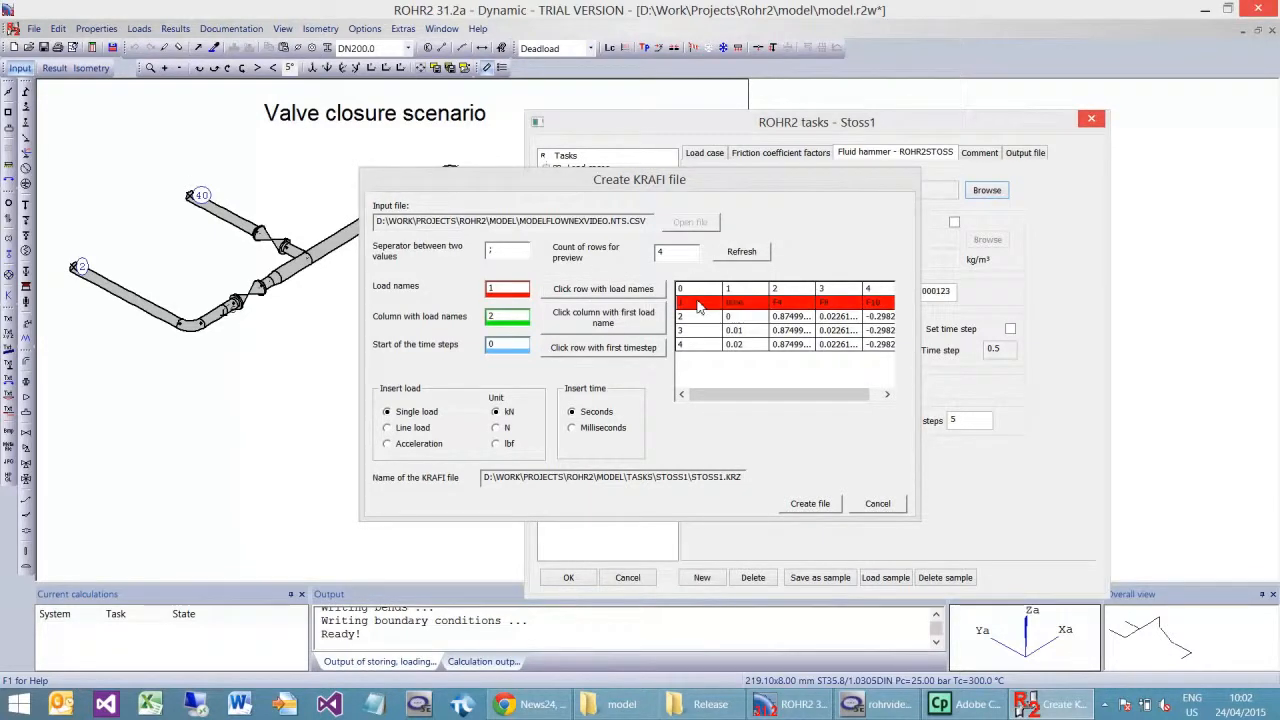
pyautogui.click(614, 322)
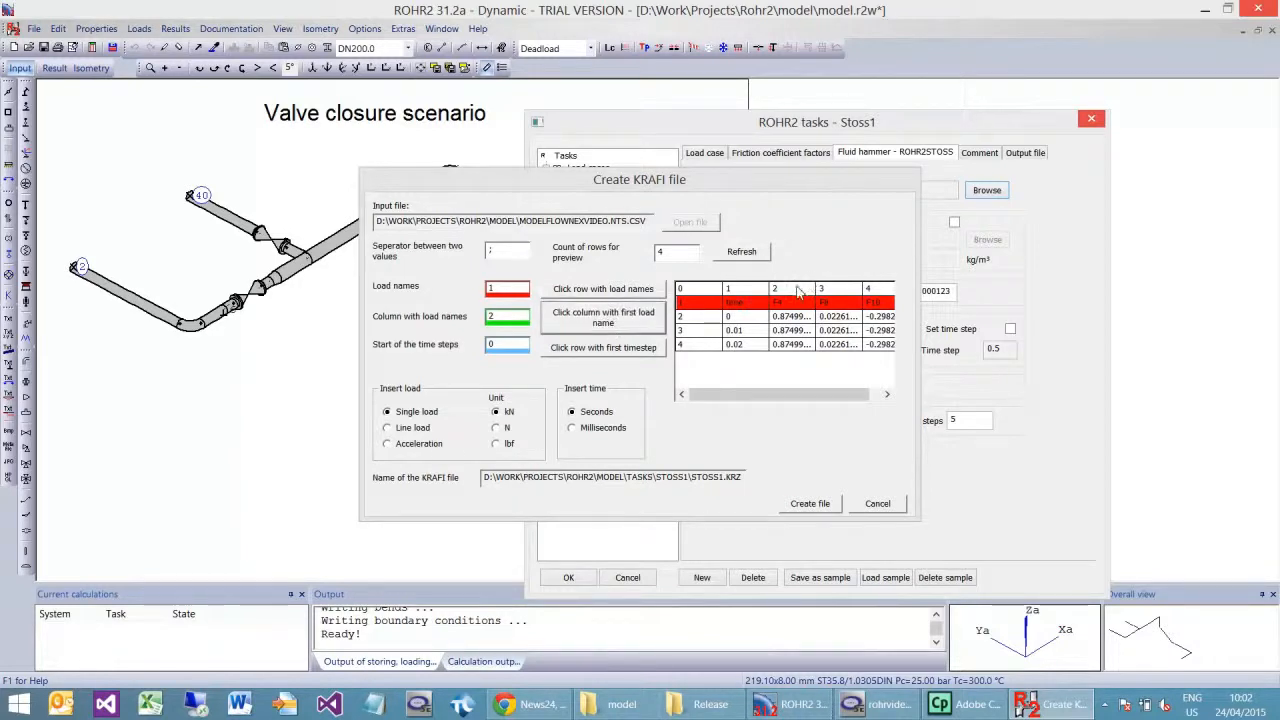
pyautogui.click(799, 292)
pyautogui.click(612, 352)
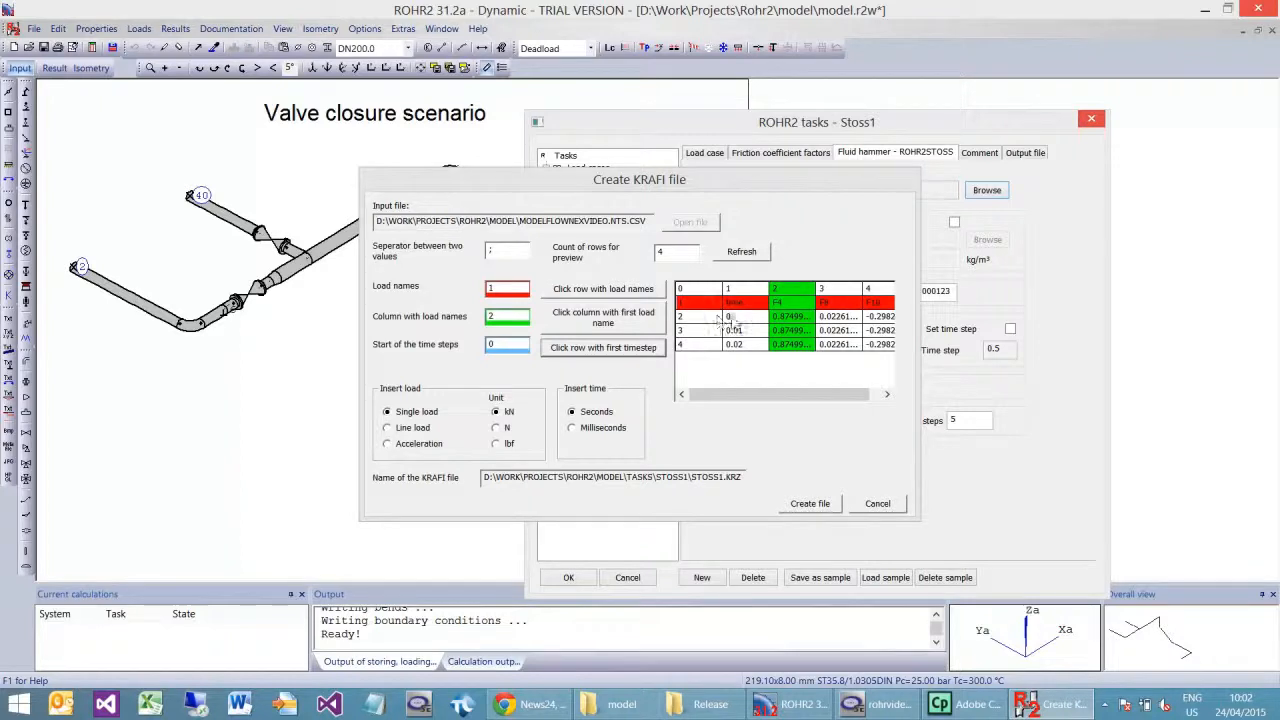
pyautogui.click(730, 318)
pyautogui.click(810, 503)
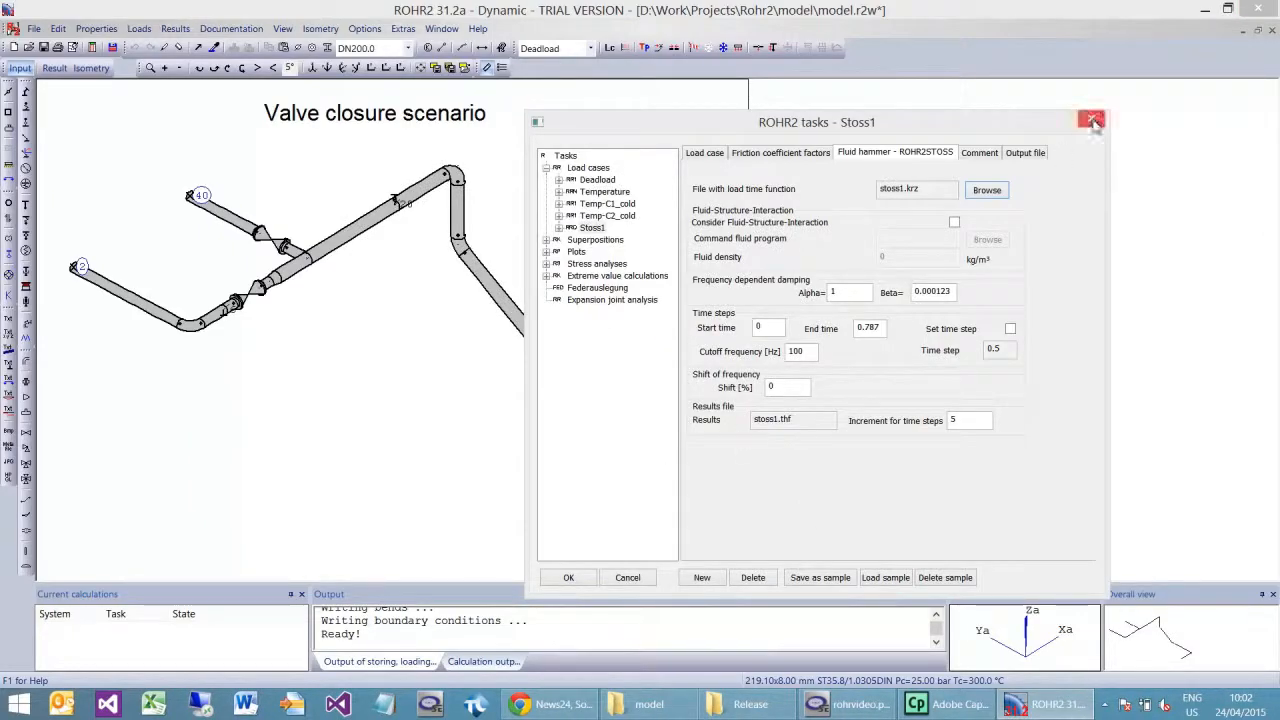
pyautogui.click(1092, 121)
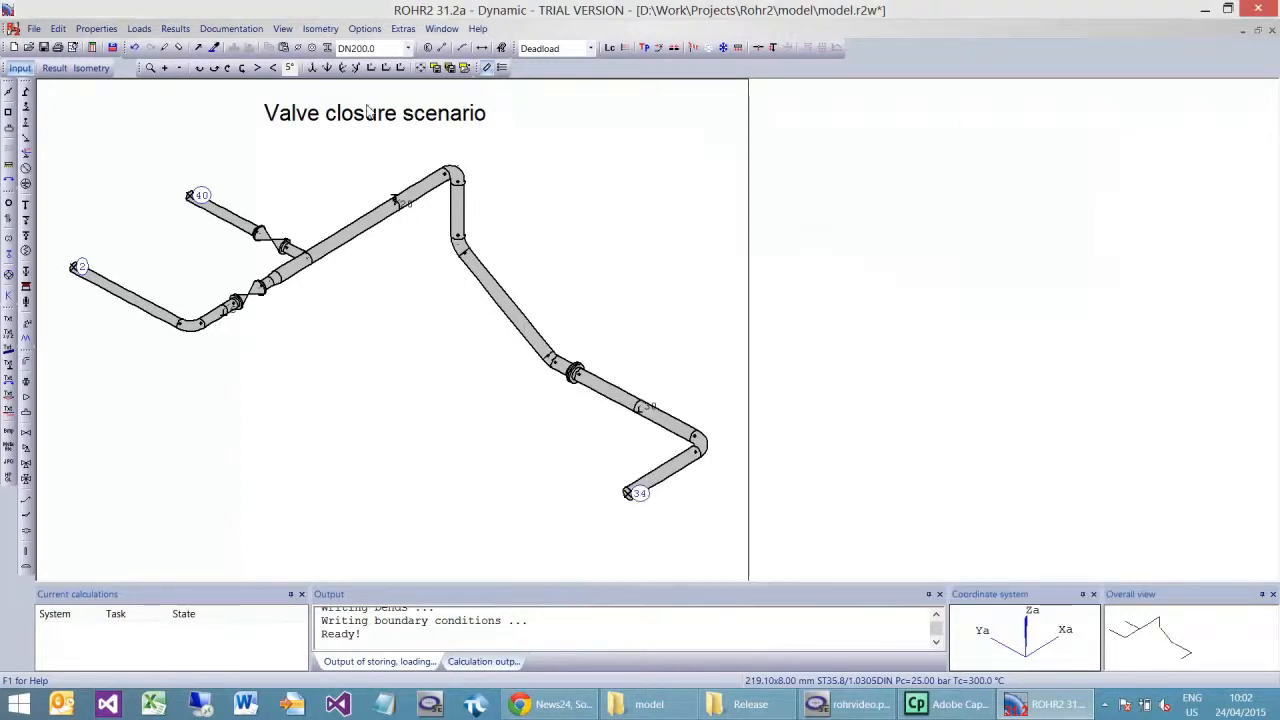
# Step: Run the ROHR2 calculation for load case Stoss1 and close its results message report
pyautogui.click(96, 47)
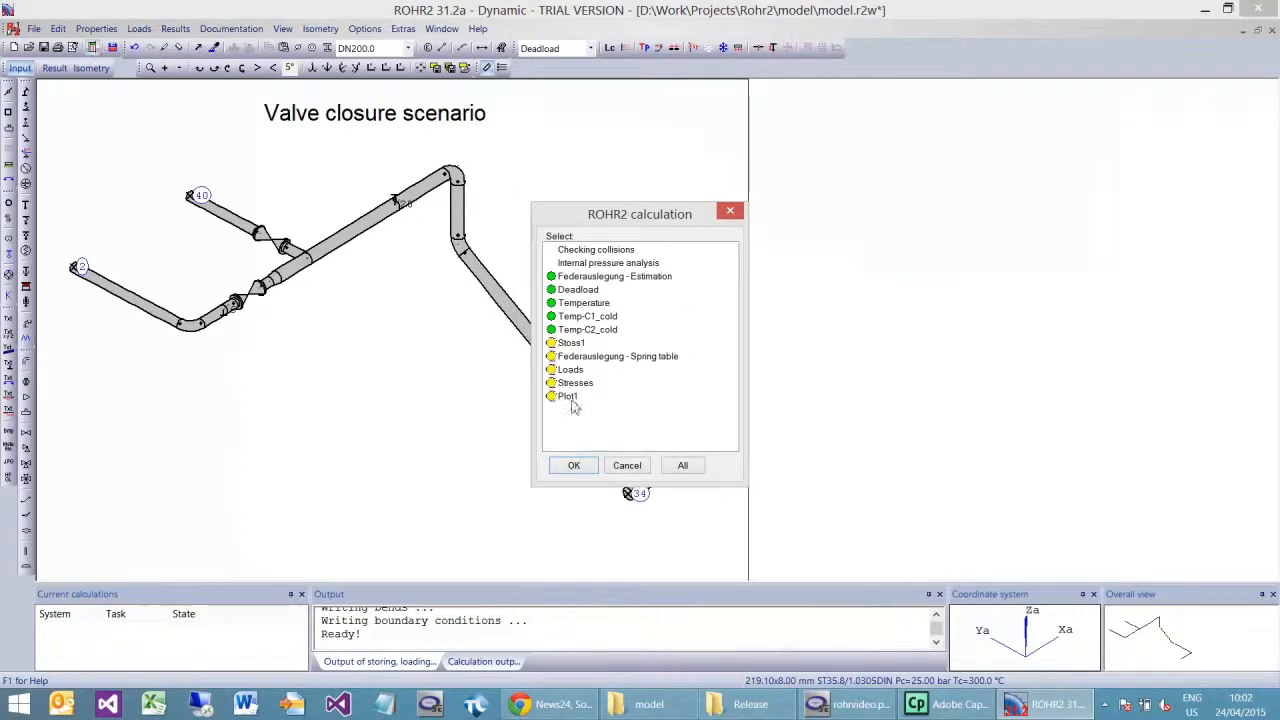
pyautogui.doubleClick(572, 343)
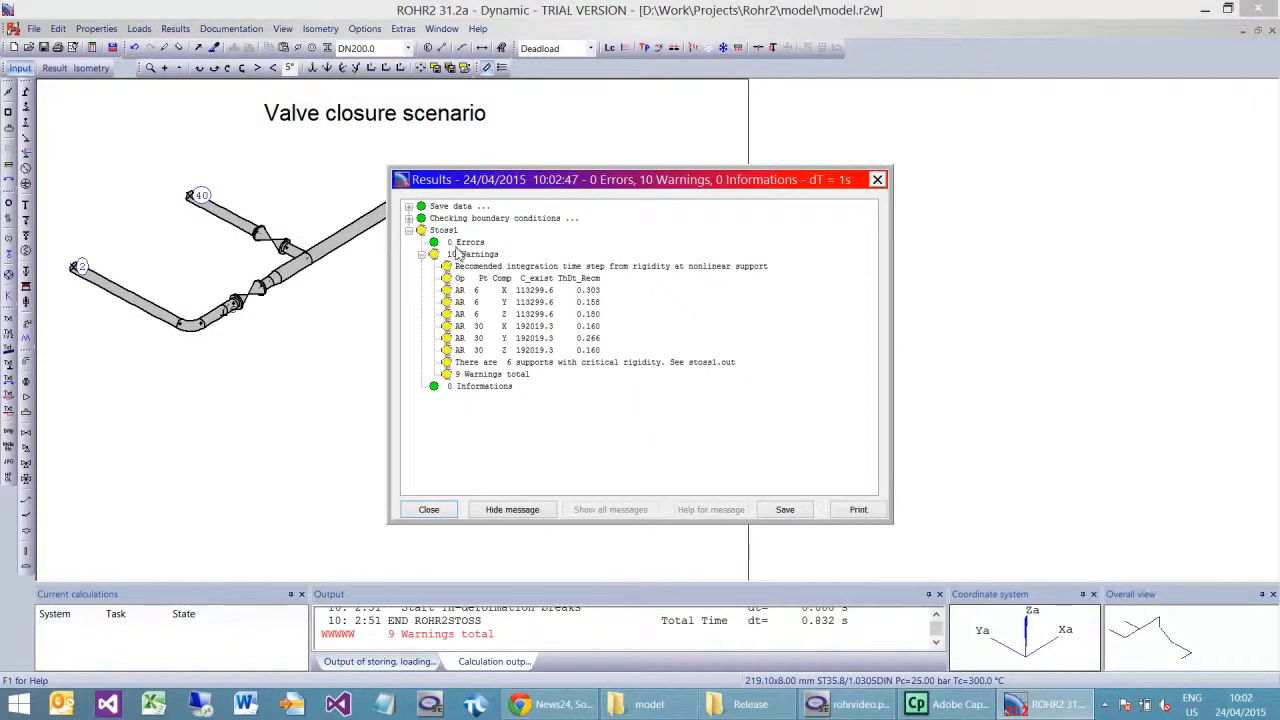
pyautogui.click(432, 511)
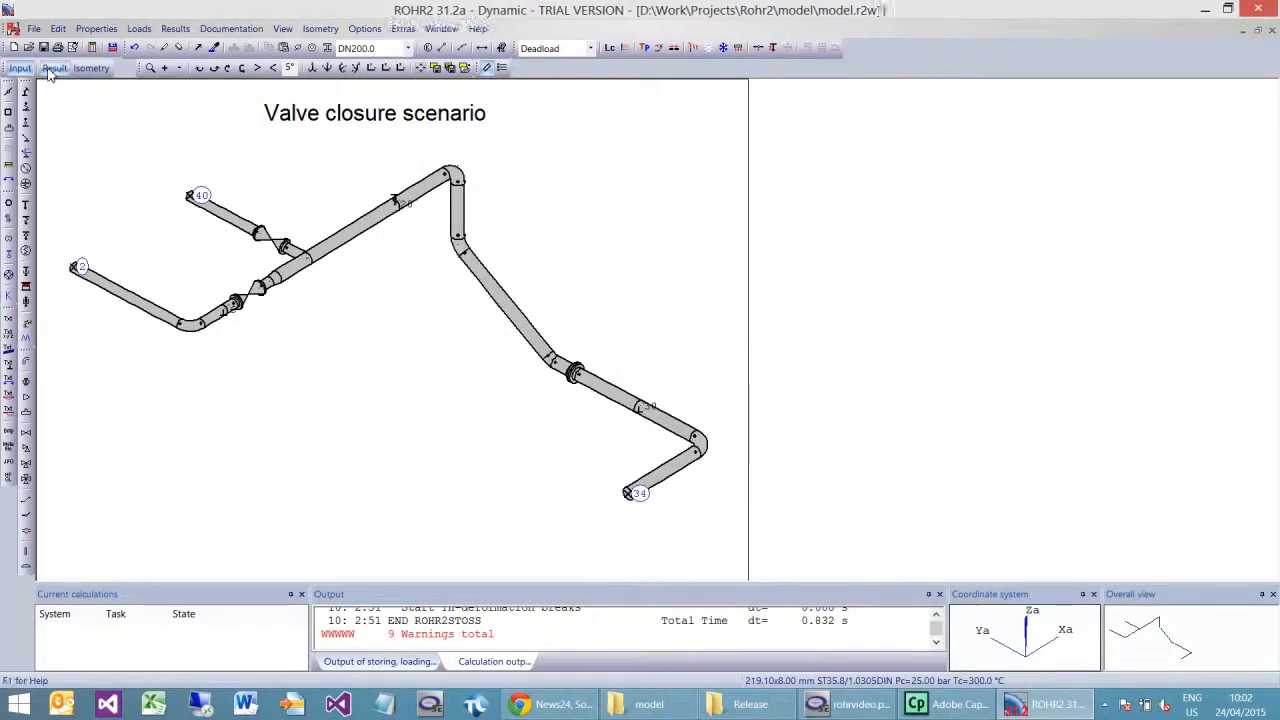
# Step: Open the Stoss1 displacement results, check the mean pressure graph in Flownex, and return to ROHR2
pyautogui.click(54, 68)
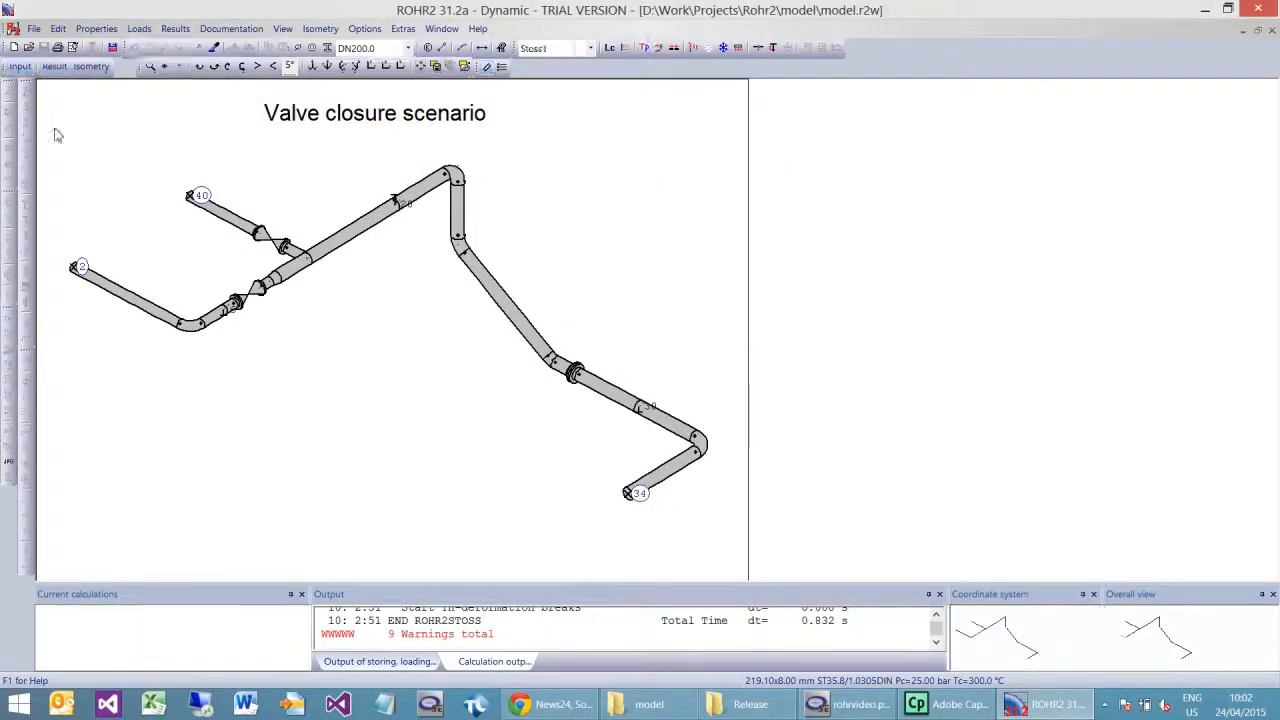
pyautogui.click(284, 134)
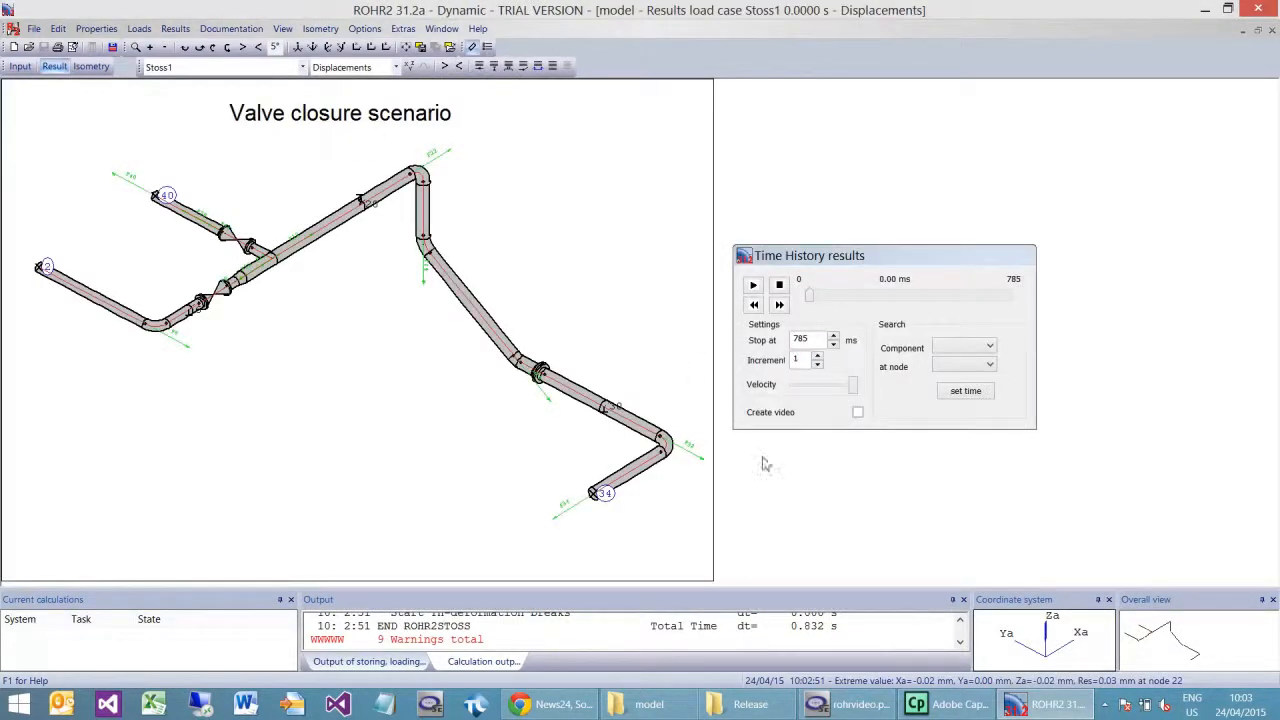
pyautogui.click(852, 704)
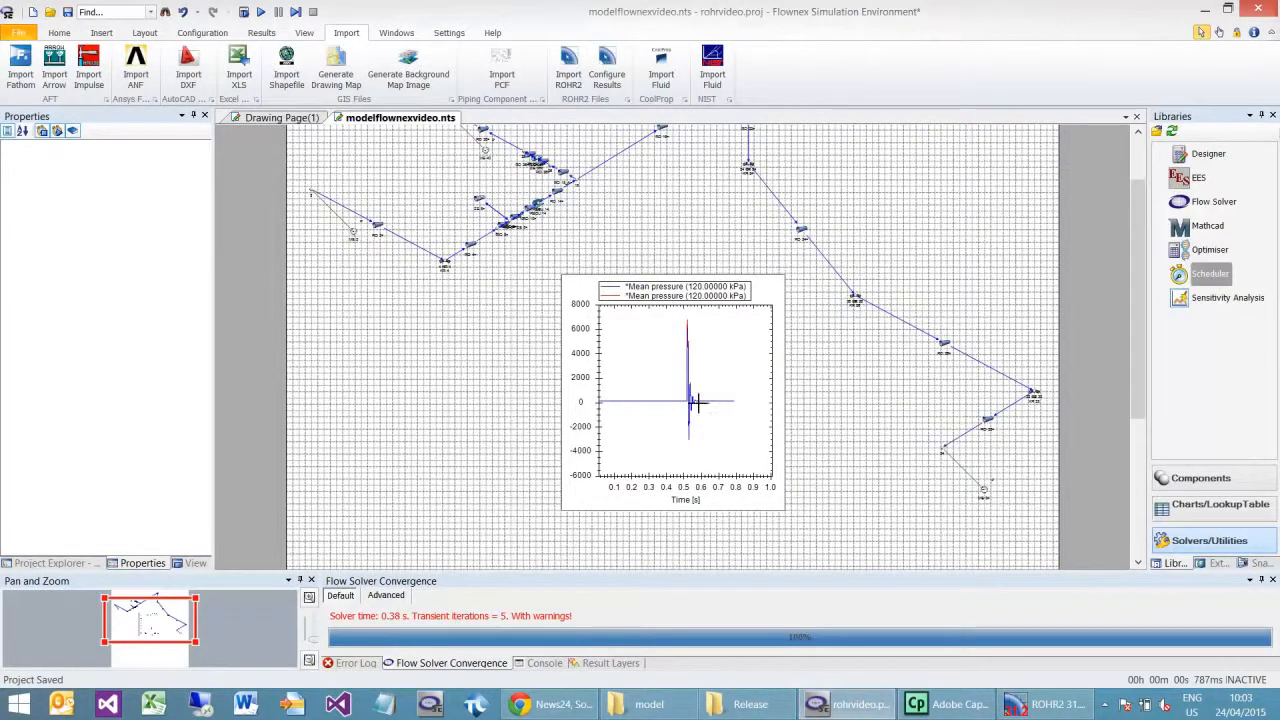
pyautogui.click(1045, 704)
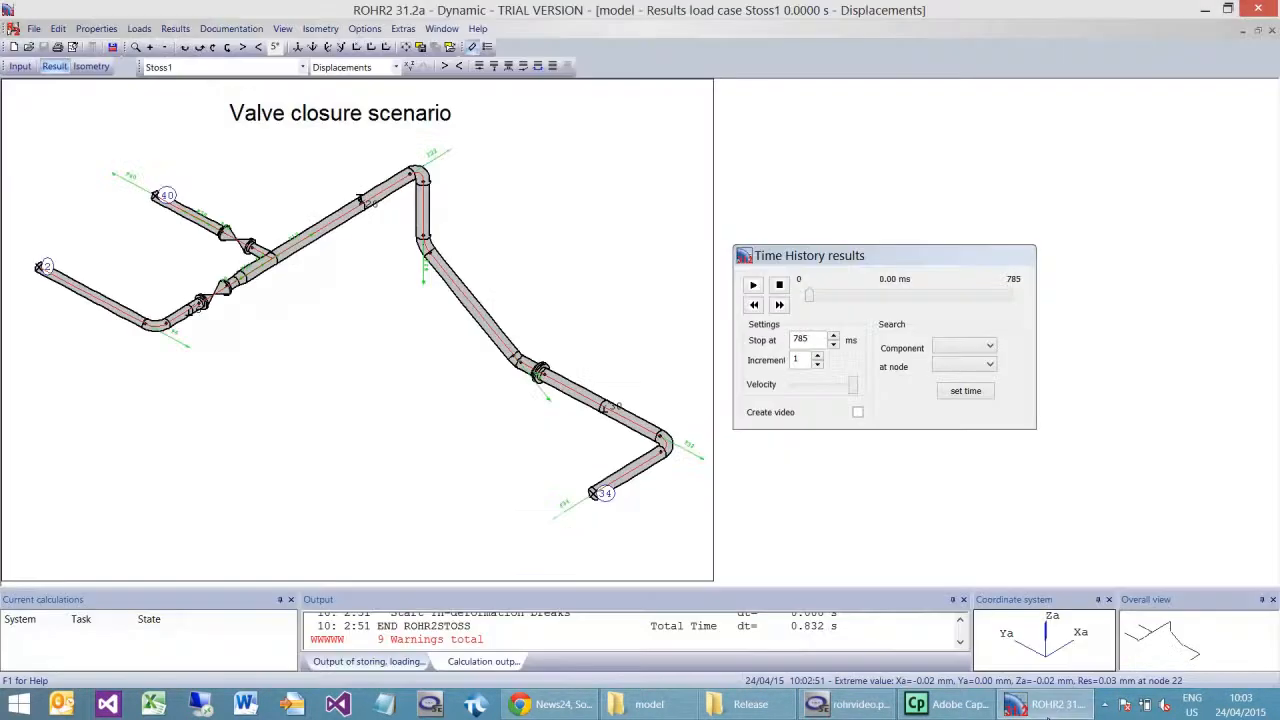
# Step: Play the time history animation of the Stoss1 pipe displacements up to 785 ms and replay it
pyautogui.click(754, 287)
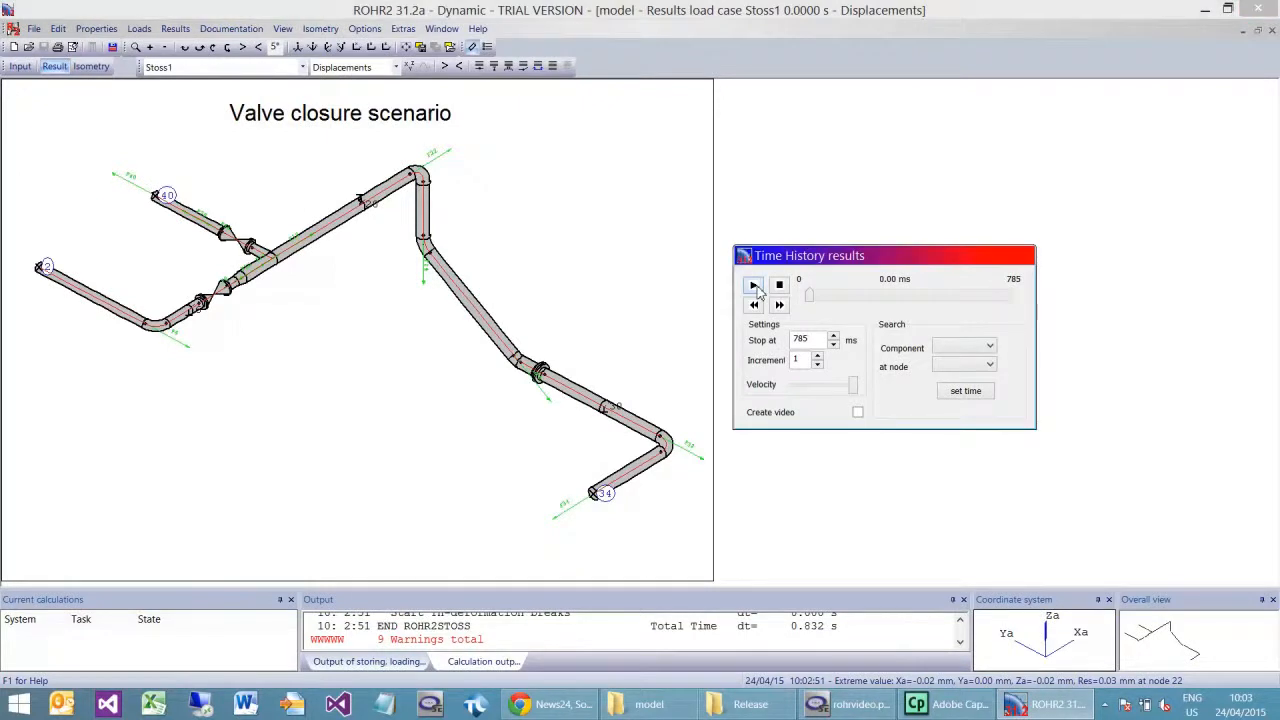
pyautogui.click(754, 287)
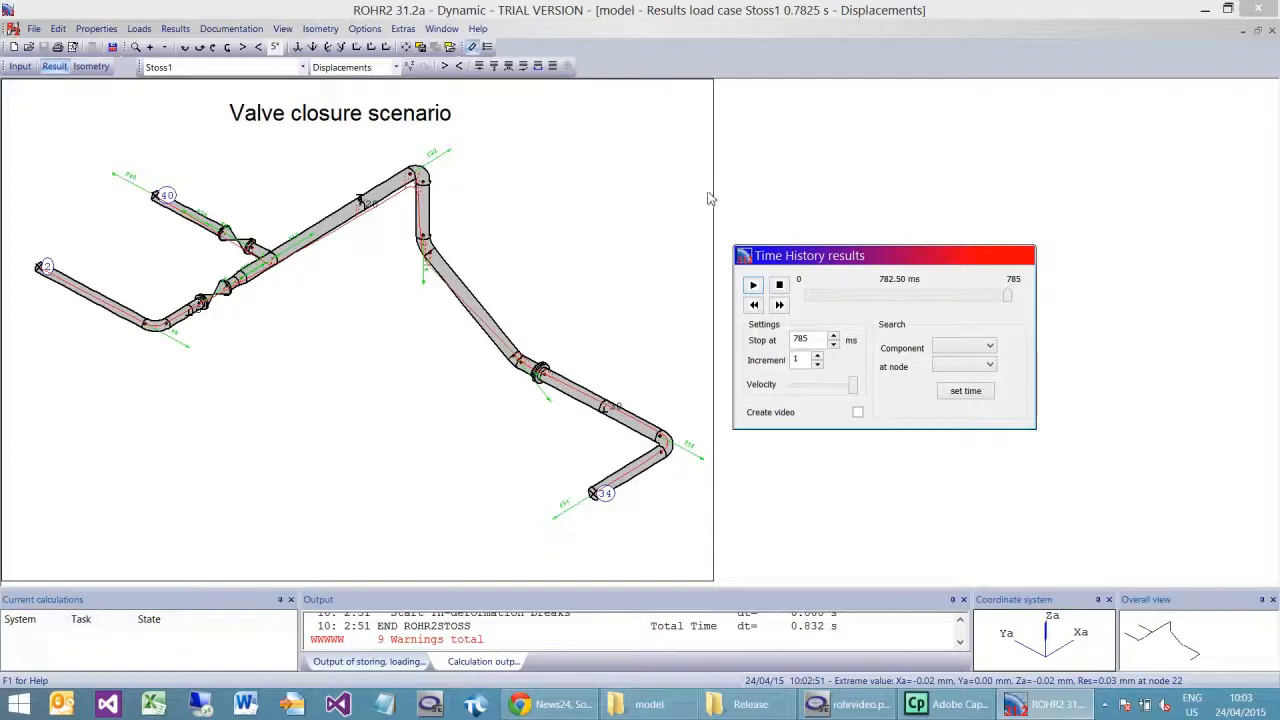
pyautogui.click(753, 286)
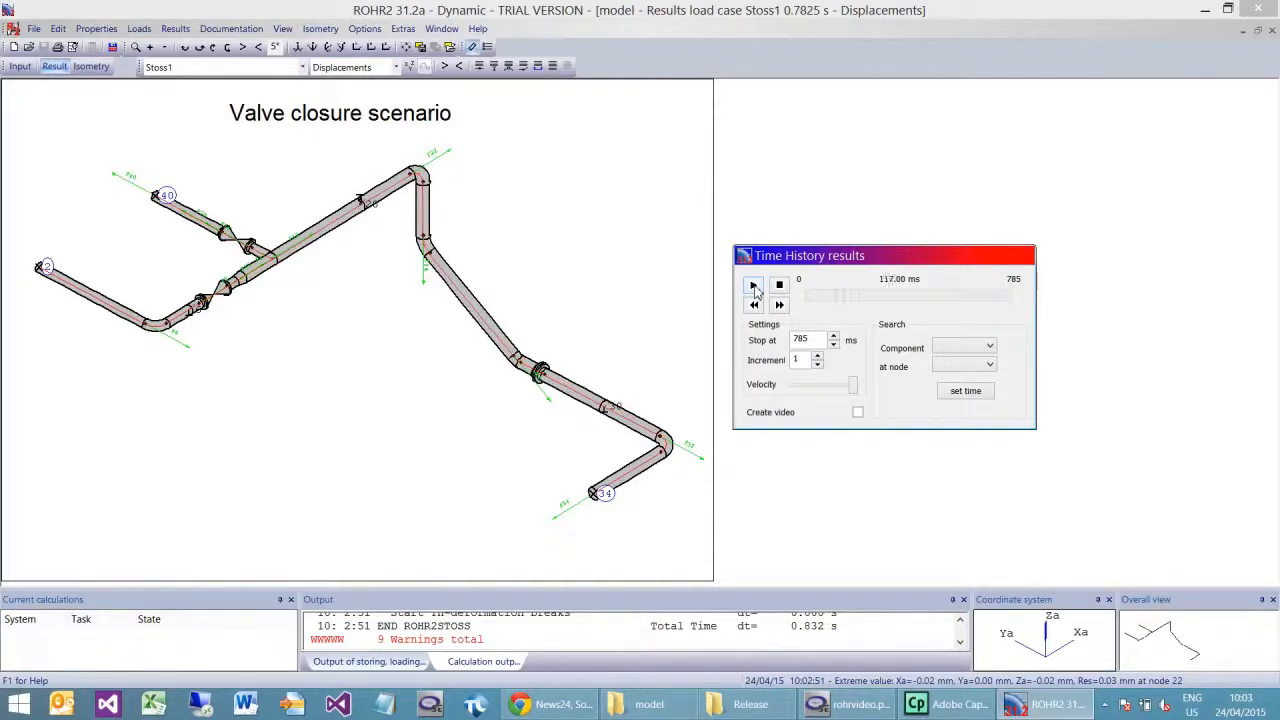